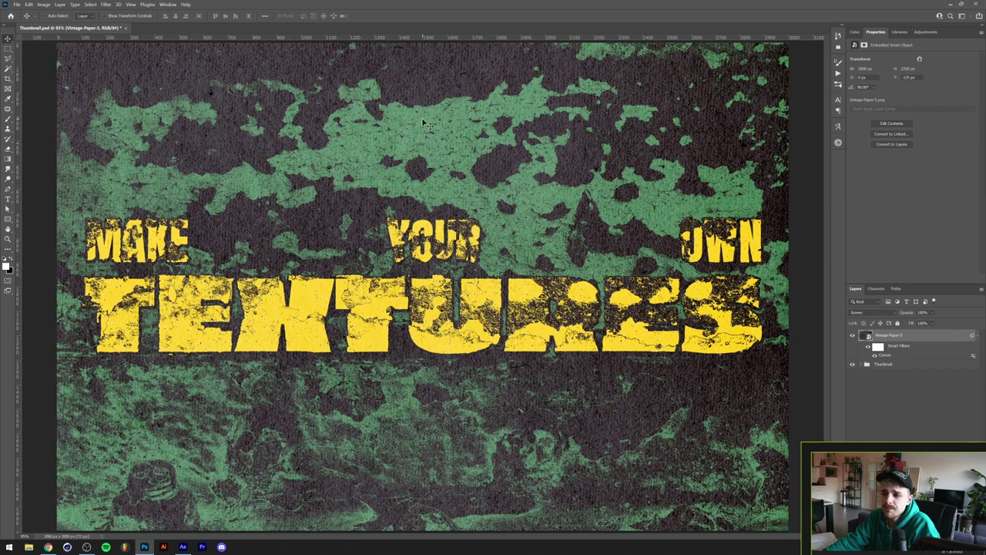
Create a transparent 4500 x 3000 px document at 72 ppi and place the rusty metal texture image in it.
{"action": "left_click", "coordinate": [17, 4]}
{"action": "left_click", "coordinate": [25, 13]}
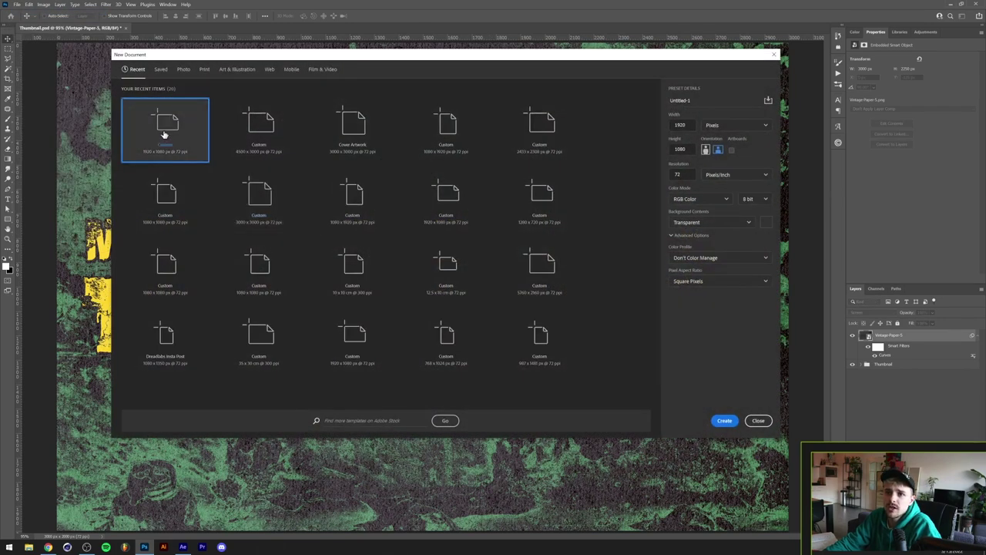
{"action": "left_click", "coordinate": [269, 149]}
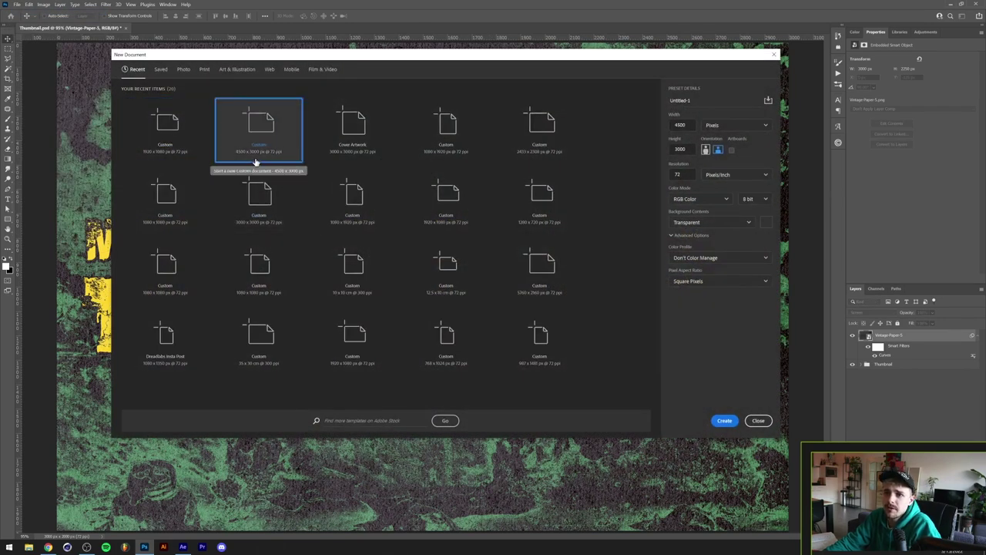
{"action": "left_click", "coordinate": [724, 419]}
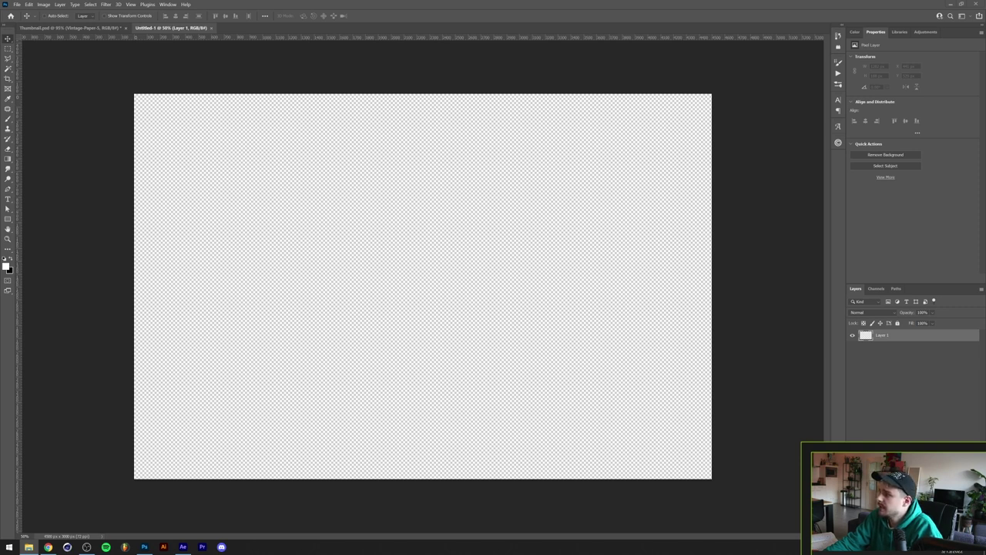
{"action": "key", "text": "ctrl+v"}
{"action": "key", "text": "Return"}
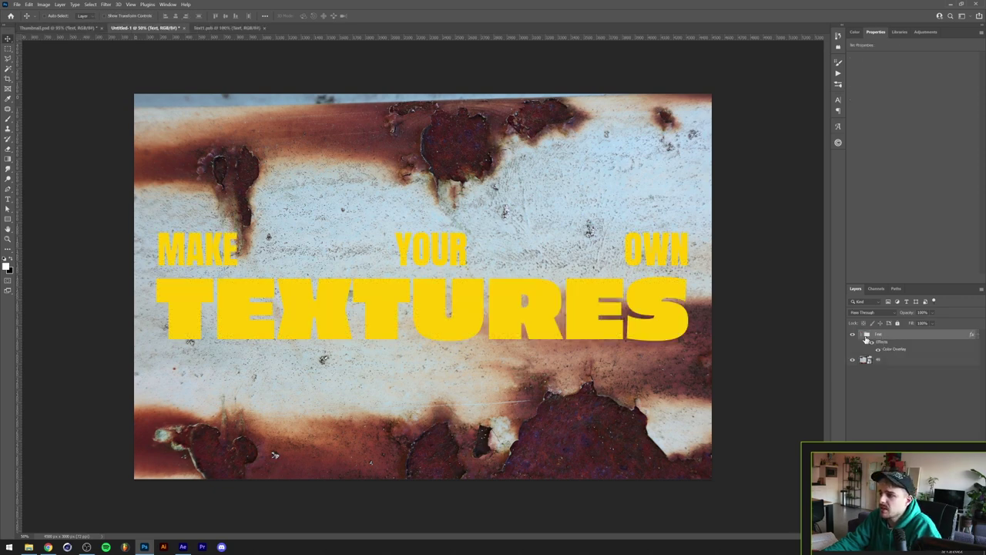
Change the Text group's Color Overlay to dark grey #373632.
{"action": "left_click", "coordinate": [862, 336]}
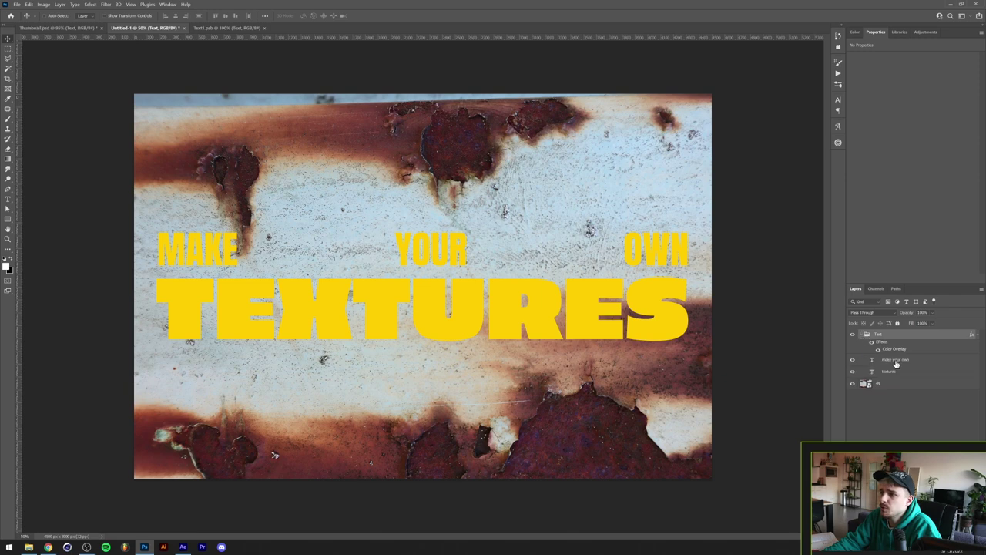
{"action": "left_click", "coordinate": [895, 361]}
{"action": "double_click", "coordinate": [894, 350]}
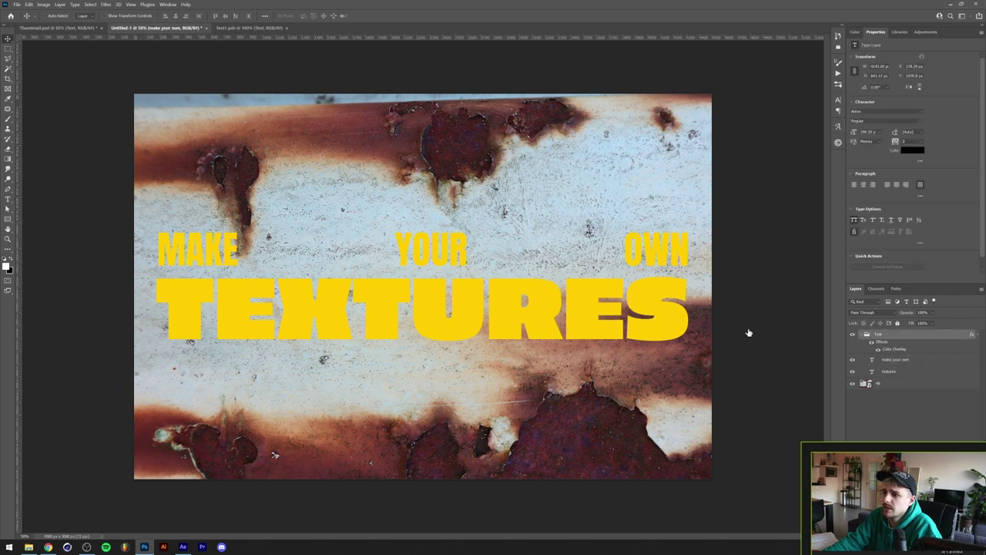
{"action": "left_click", "coordinate": [747, 220]}
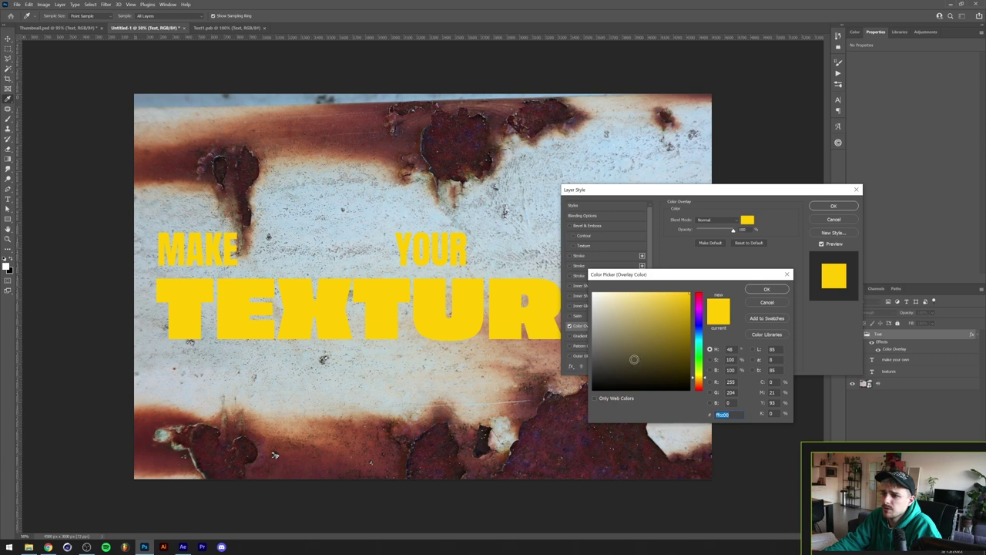
{"action": "left_click_drag", "start_coordinate": [634, 359], "coordinate": [600, 368]}
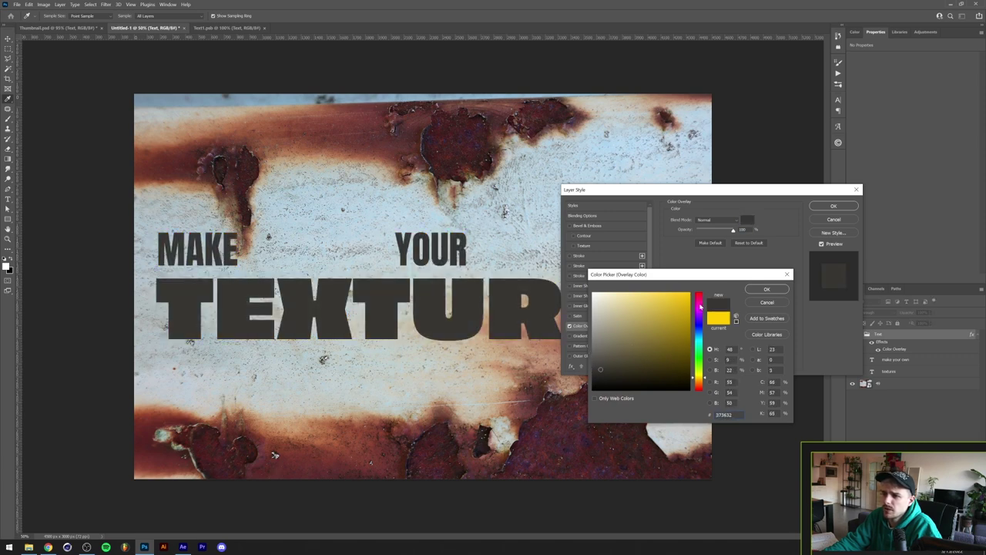
{"action": "left_click", "coordinate": [767, 288]}
{"action": "left_click", "coordinate": [833, 206]}
Collapse the Text group and convert it to a smart object.
{"action": "left_click", "coordinate": [862, 334]}
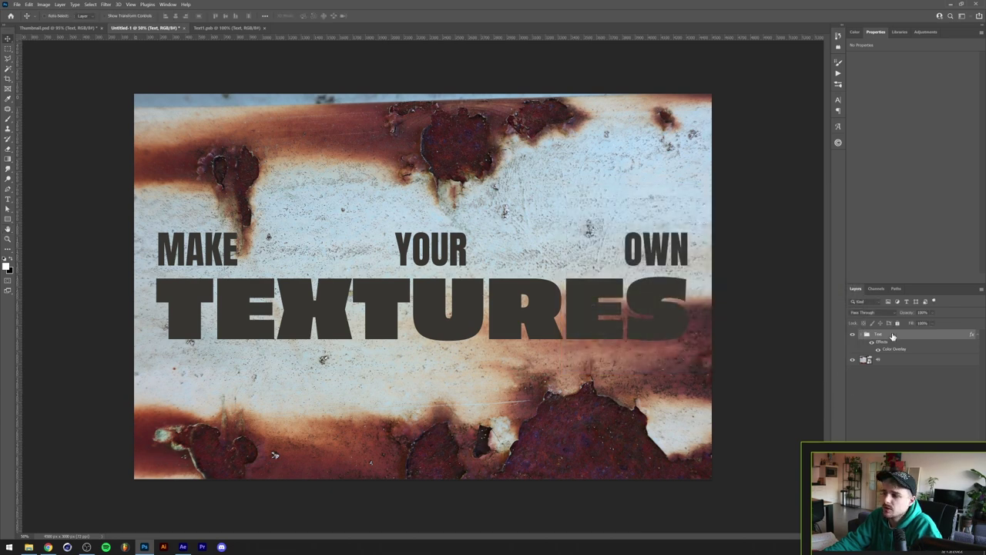
{"action": "right_click", "coordinate": [892, 336]}
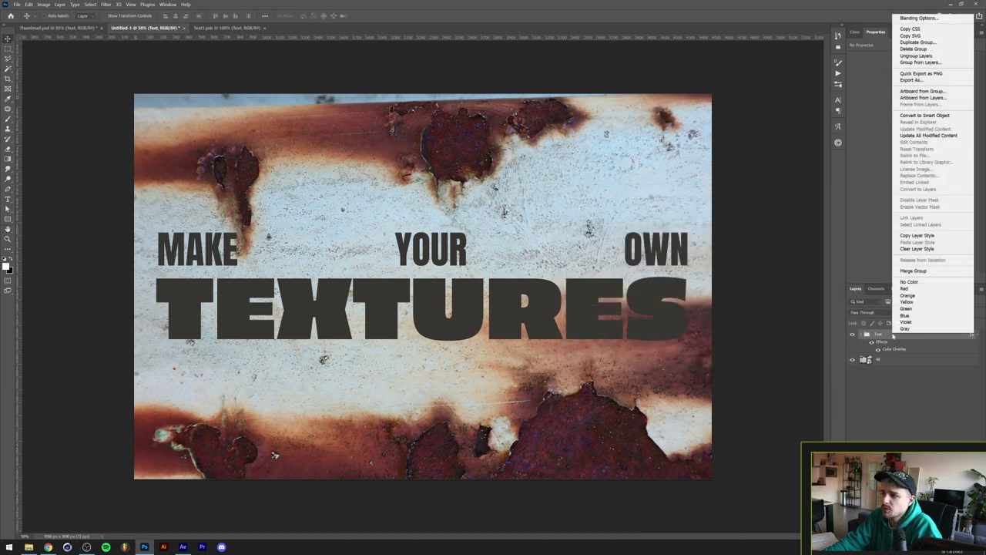
{"action": "left_click", "coordinate": [930, 116]}
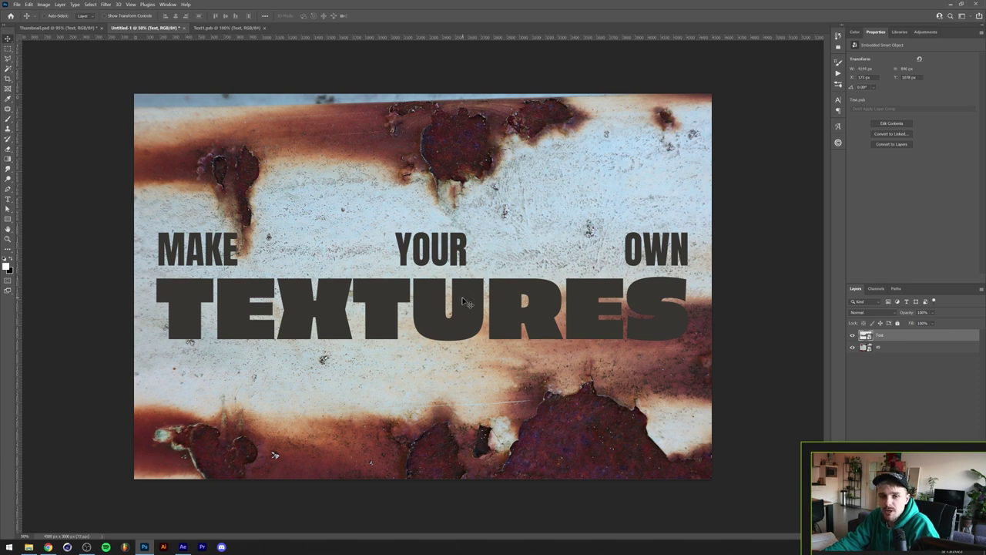
Duplicate the rusty texture layer 49 into a new document named Displacement Map.
{"action": "left_click", "coordinate": [893, 348]}
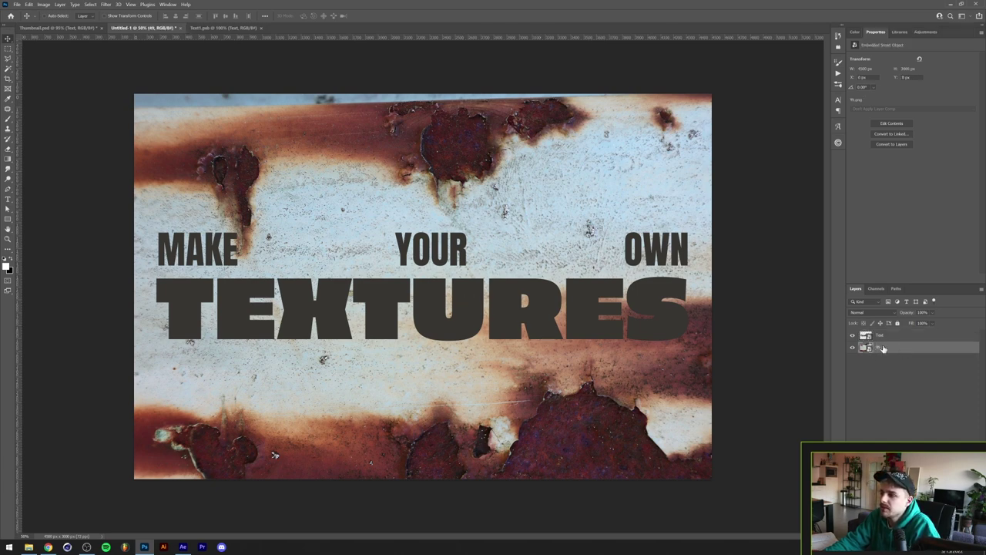
{"action": "right_click", "coordinate": [879, 348]}
{"action": "left_click", "coordinate": [901, 19]}
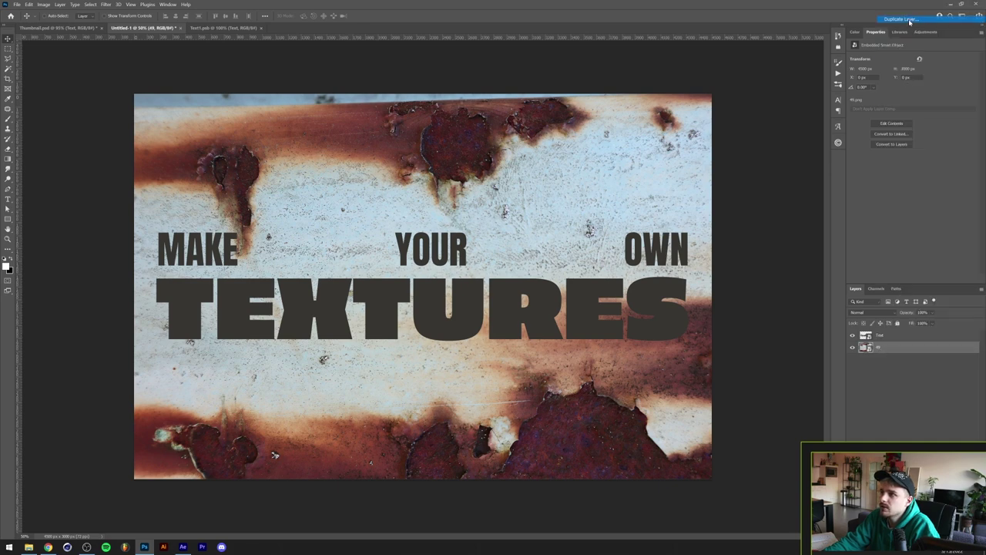
{"action": "left_click", "coordinate": [523, 151]}
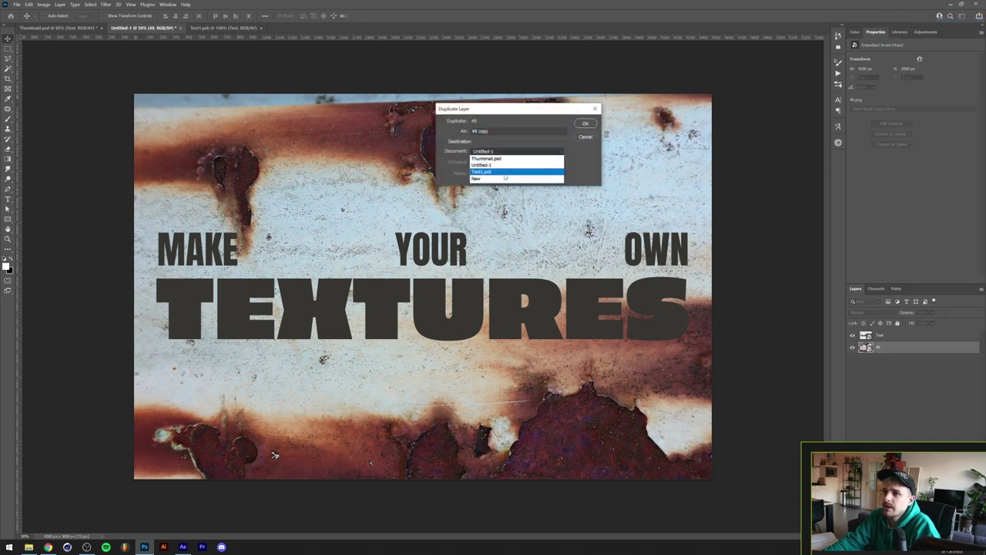
{"action": "left_click", "coordinate": [493, 175]}
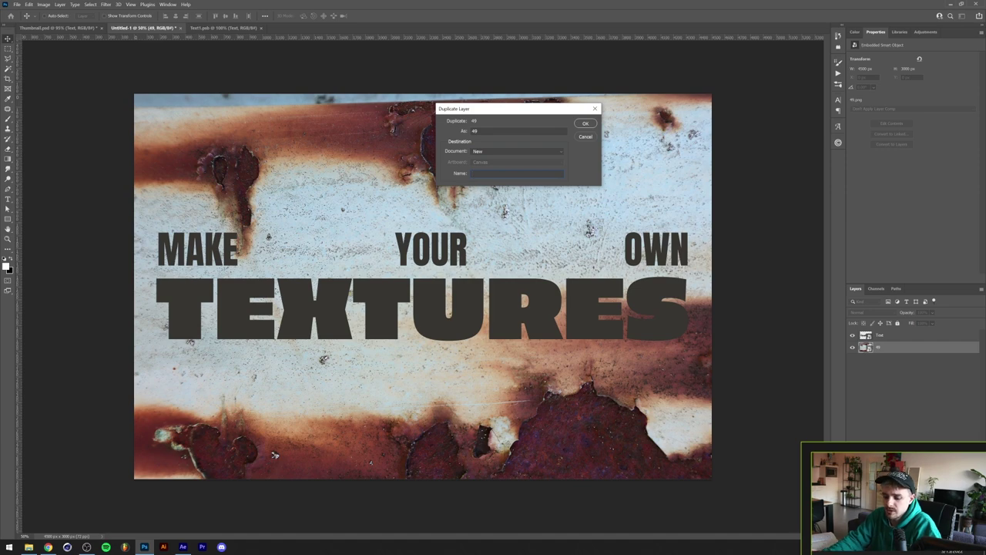
{"action": "type", "text": "Displacement M"}
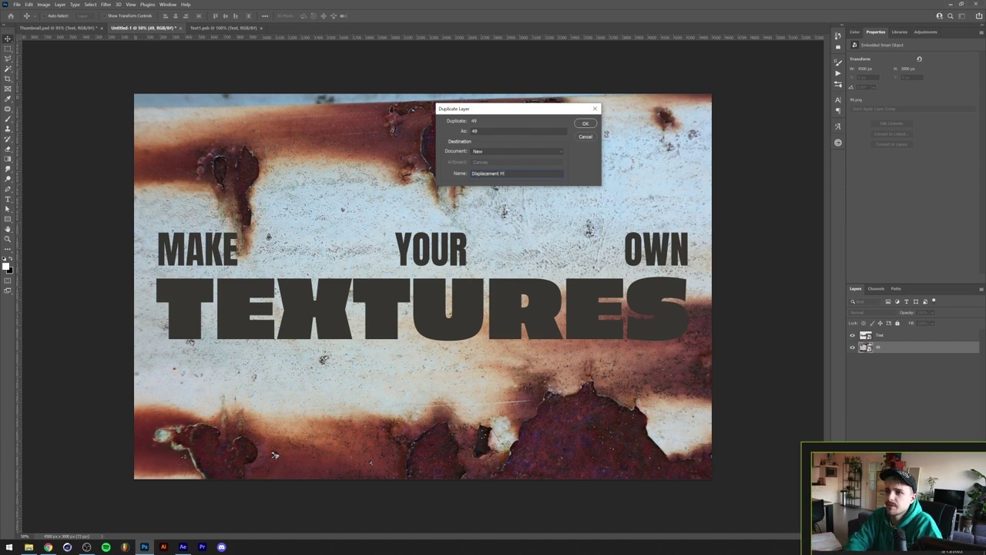
{"action": "type", "text": "ap"}
{"action": "key", "text": "Return"}
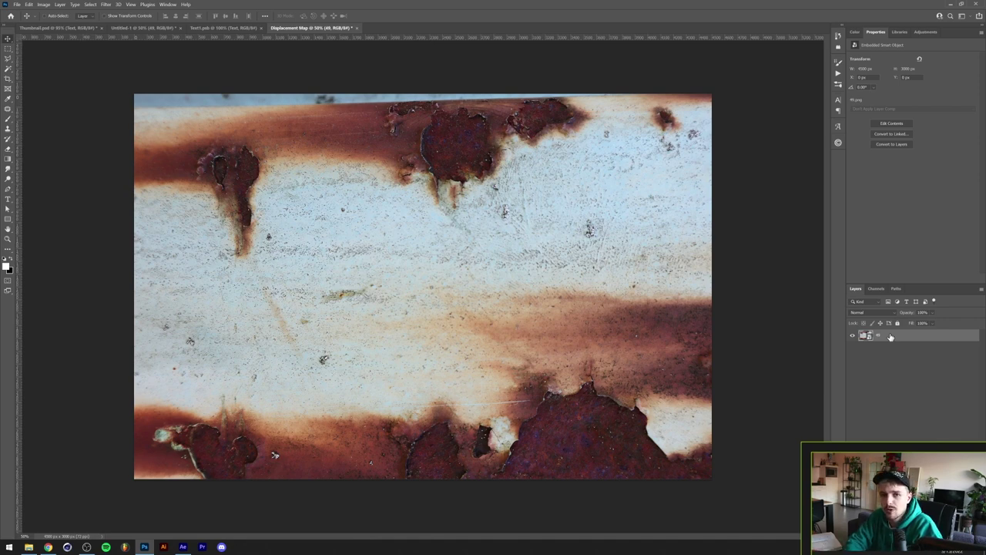
Desaturate the texture layer completely with Hue/Saturation, setting the saturation to -100.
{"action": "key", "text": "ctrl+u"}
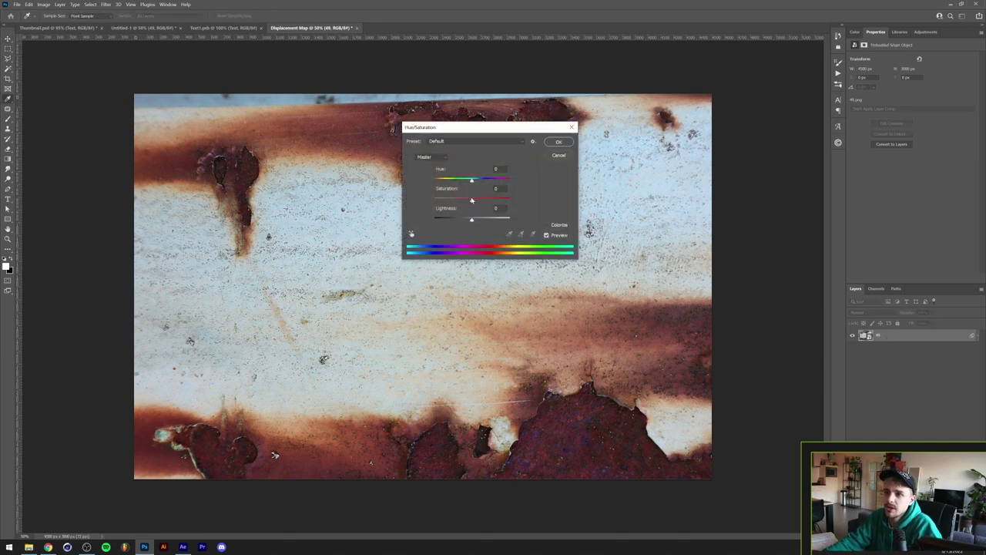
{"action": "left_click_drag", "start_coordinate": [472, 201], "coordinate": [319, 263]}
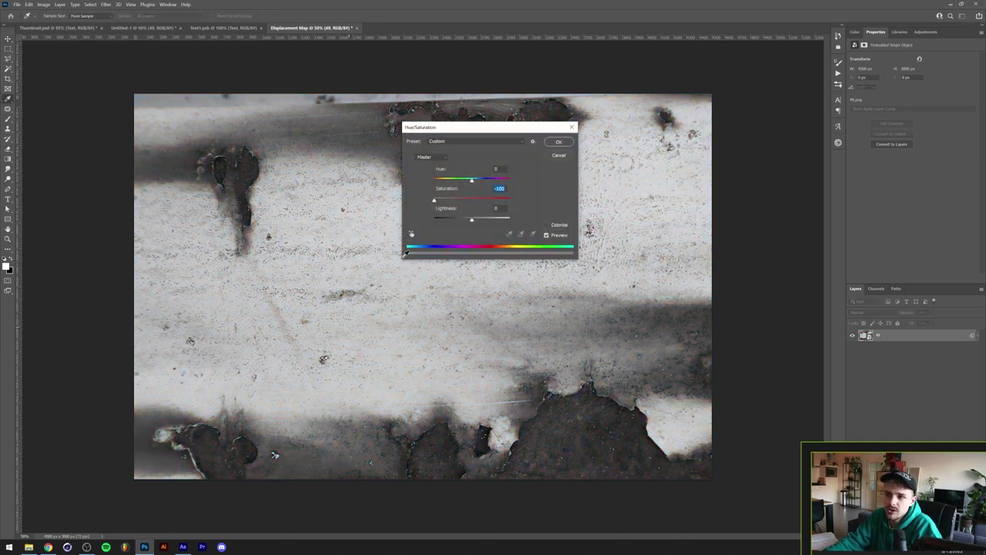
{"action": "left_click", "coordinate": [559, 142]}
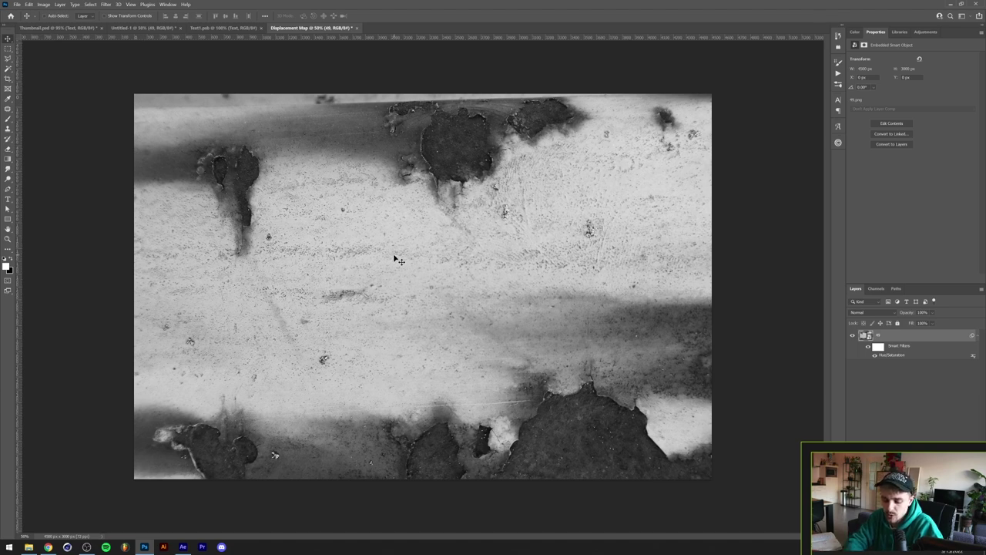
Increase the texture's contrast with Curves, setting the black point's input to 26 and the white point's input to 215.
{"action": "key", "text": "ctrl+m"}
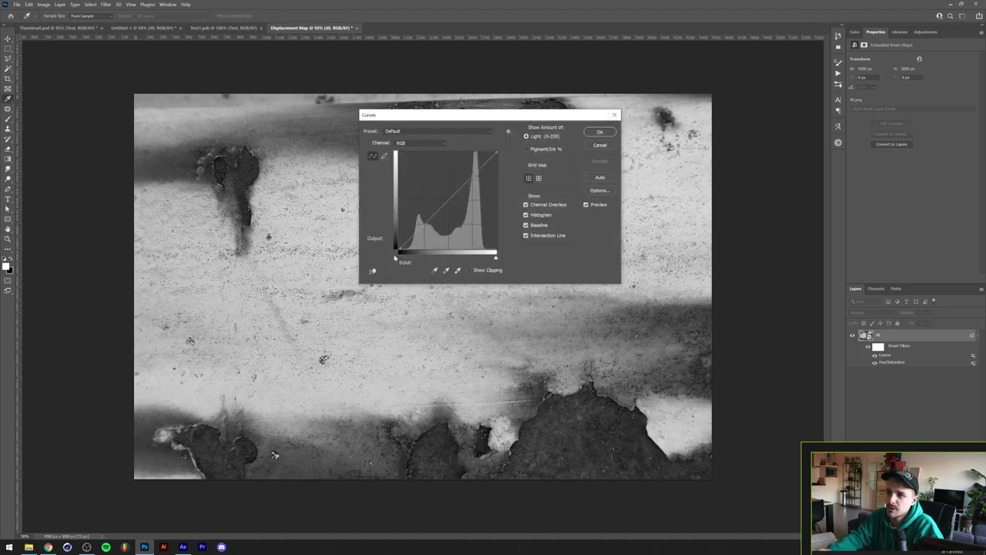
{"action": "left_click_drag", "start_coordinate": [440, 118], "coordinate": [240, 278]}
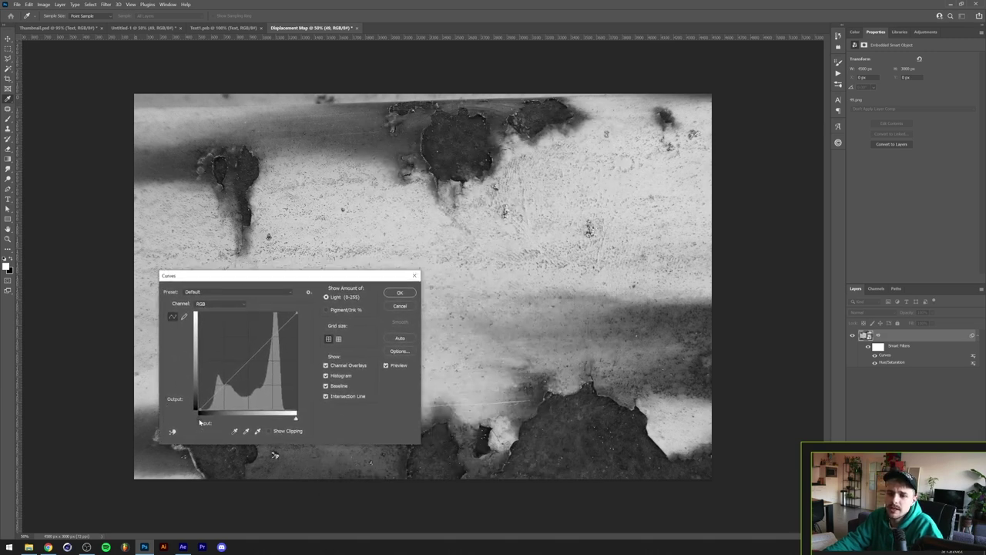
{"action": "left_click_drag", "start_coordinate": [199, 421], "coordinate": [209, 419]}
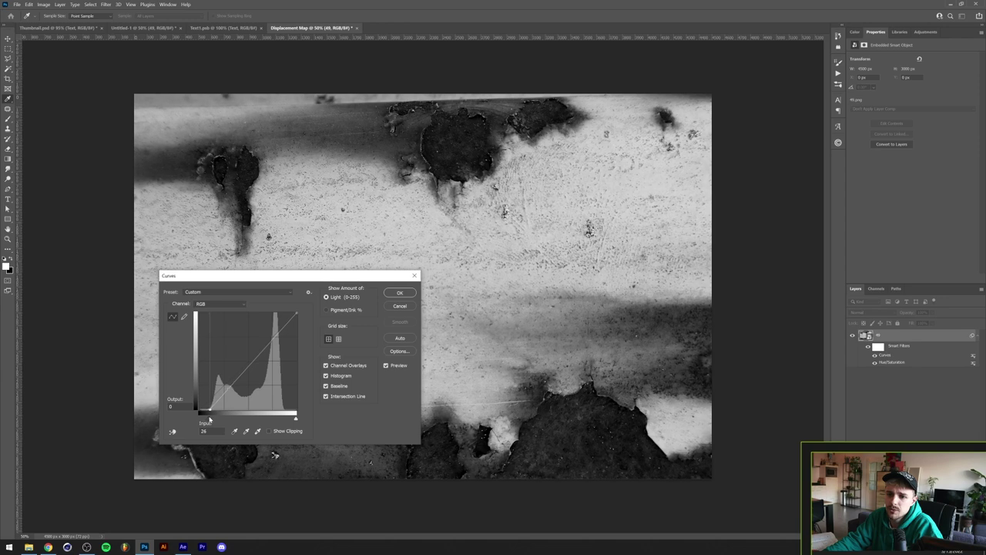
{"action": "left_click_drag", "start_coordinate": [296, 419], "coordinate": [281, 418]}
{"action": "left_click_drag", "start_coordinate": [295, 275], "coordinate": [693, 222]}
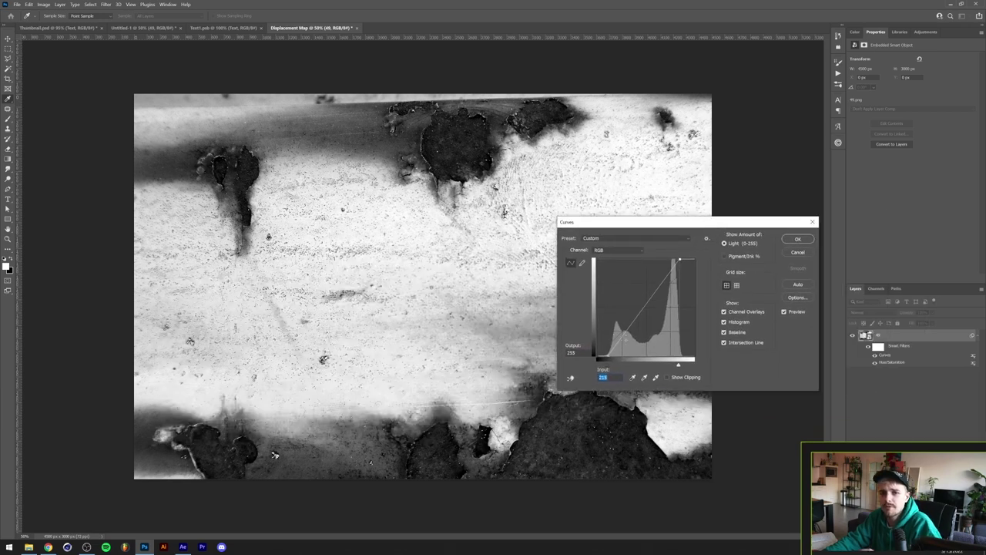
Try flattening the curve with a black output of 98 and a white output of 167, and bring both points closer together.
{"action": "left_click_drag", "start_coordinate": [609, 357], "coordinate": [611, 318]}
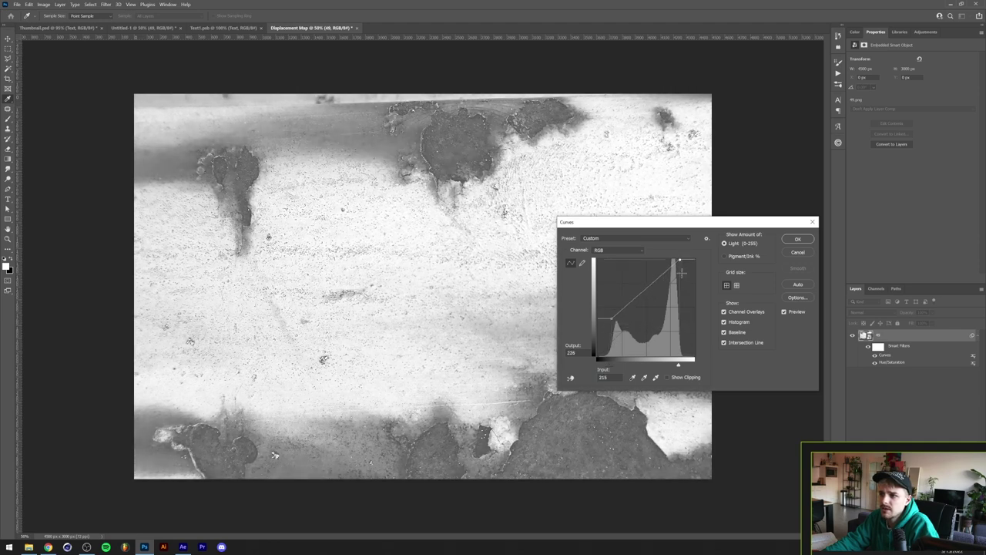
{"action": "left_click_drag", "start_coordinate": [680, 260], "coordinate": [680, 292]}
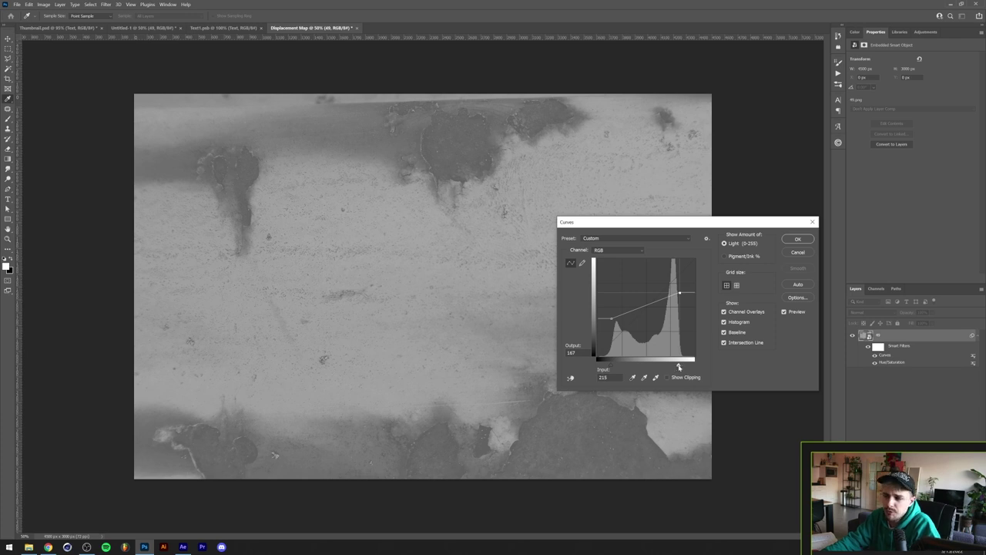
{"action": "left_click_drag", "start_coordinate": [678, 367], "coordinate": [632, 364]}
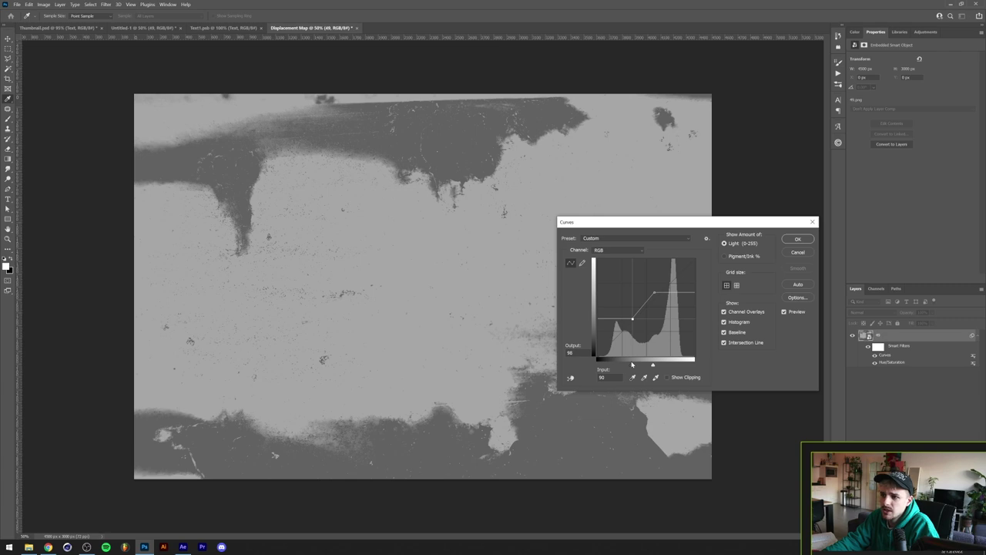
Set the curve's black point to input 23, output 0 and its white point to input 210, output 255, and apply it.
{"action": "left_click_drag", "start_coordinate": [631, 318], "coordinate": [605, 356]}
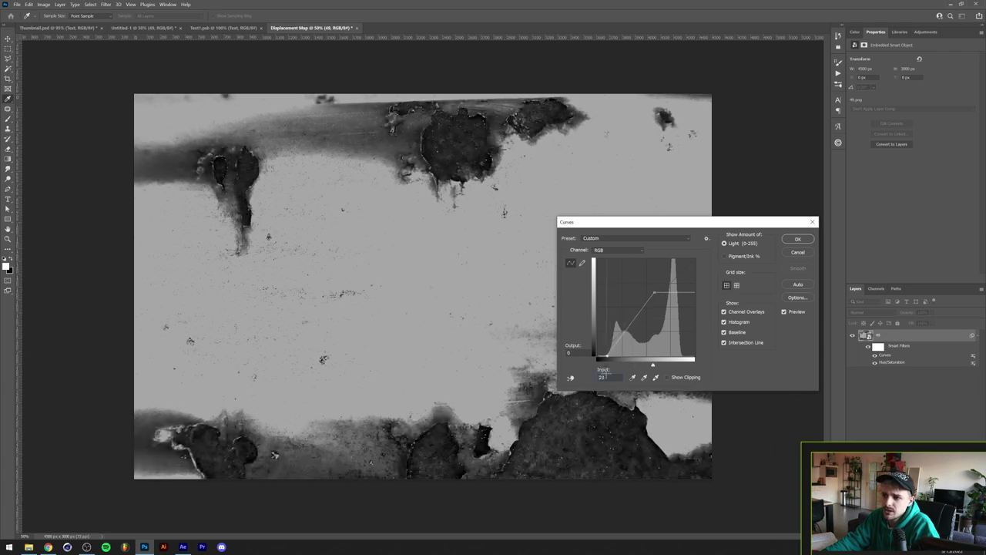
{"action": "left_click_drag", "start_coordinate": [654, 294], "coordinate": [674, 233]}
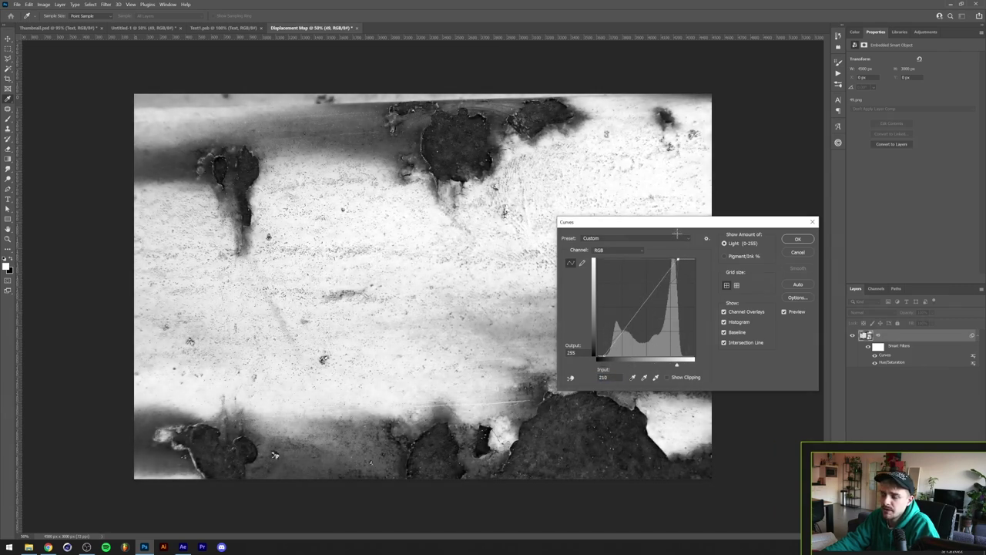
{"action": "left_click", "coordinate": [798, 239]}
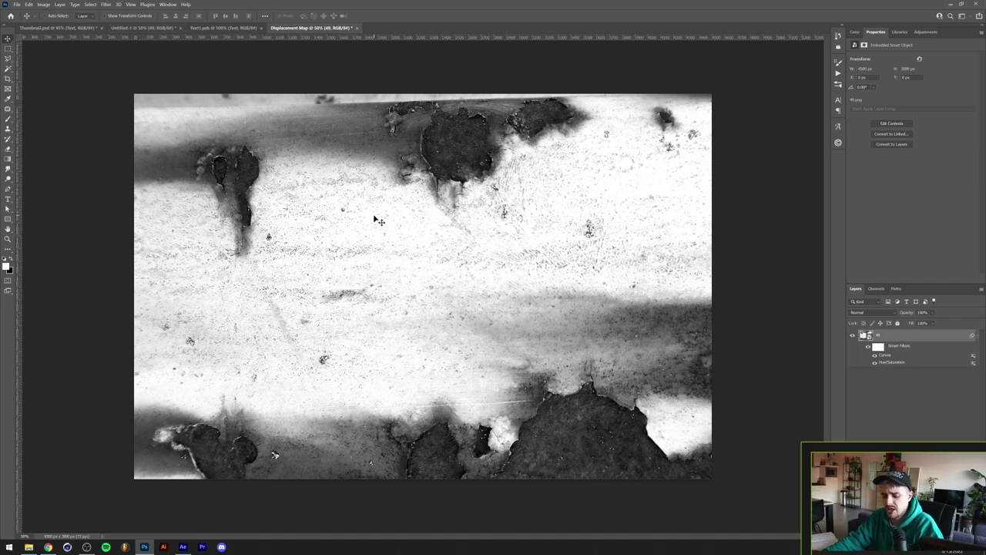
Soften the grayscale texture with a Gaussian Blur of 2 pixels radius, and compare it with and without the blur.
{"action": "scroll", "coordinate": [406, 287], "scroll_direction": "up", "scroll_amount": 10}
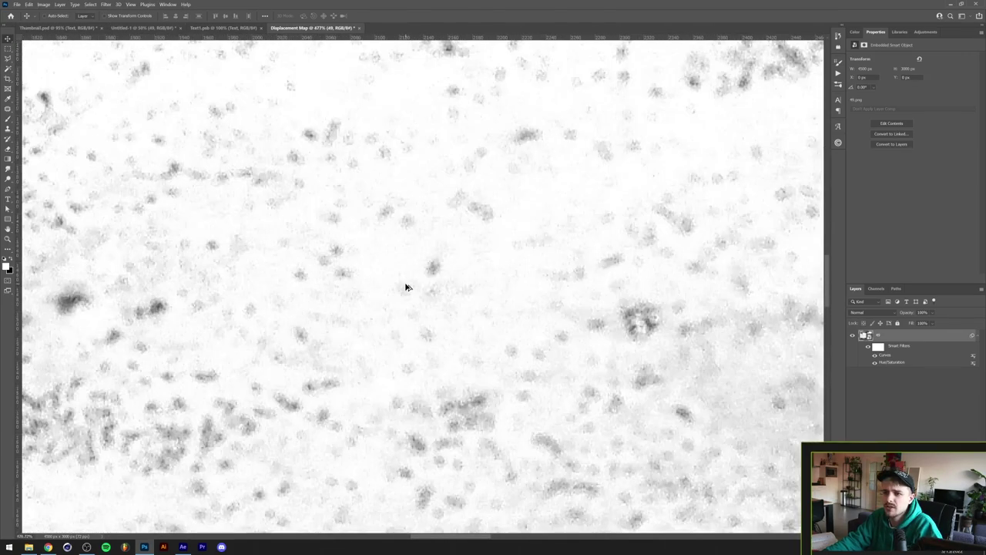
{"action": "scroll", "coordinate": [406, 287], "scroll_direction": "up", "scroll_amount": 8}
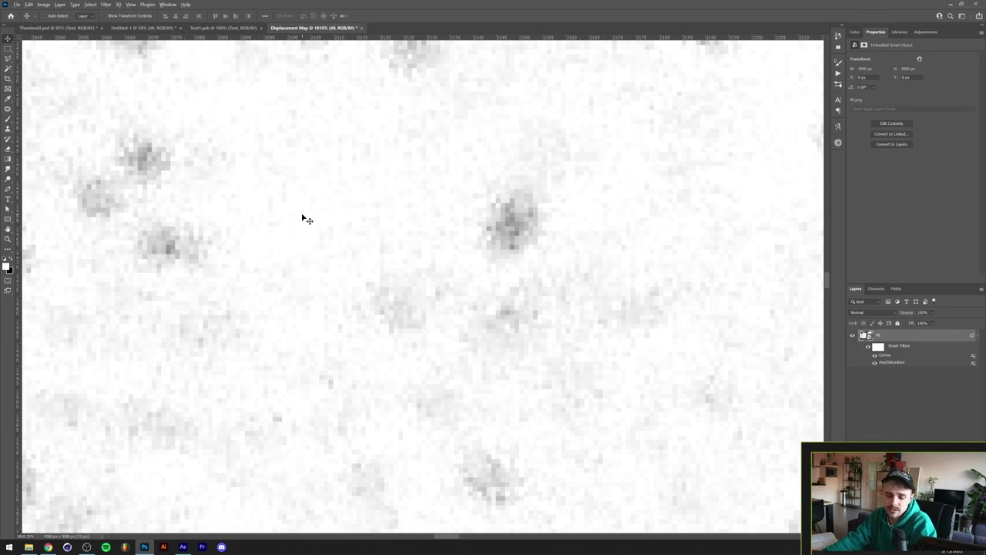
{"action": "left_click", "coordinate": [106, 4]}
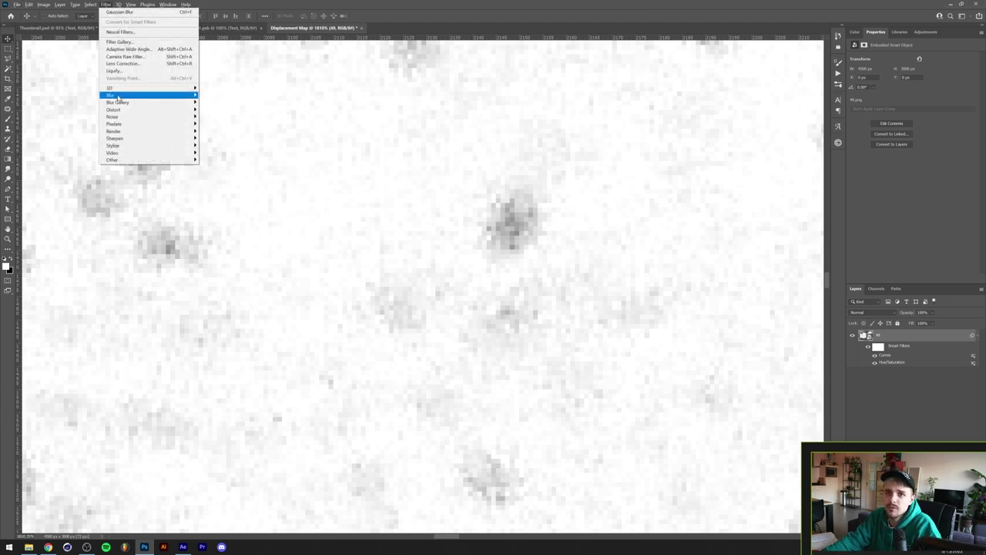
{"action": "mouse_move", "coordinate": [154, 95]}
{"action": "left_click", "coordinate": [218, 124]}
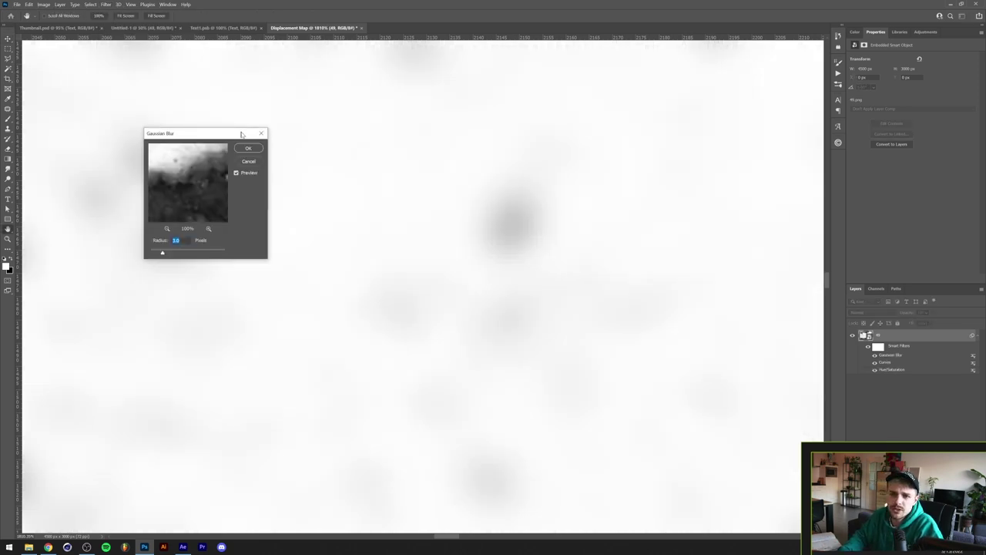
{"action": "type", "text": "2"}
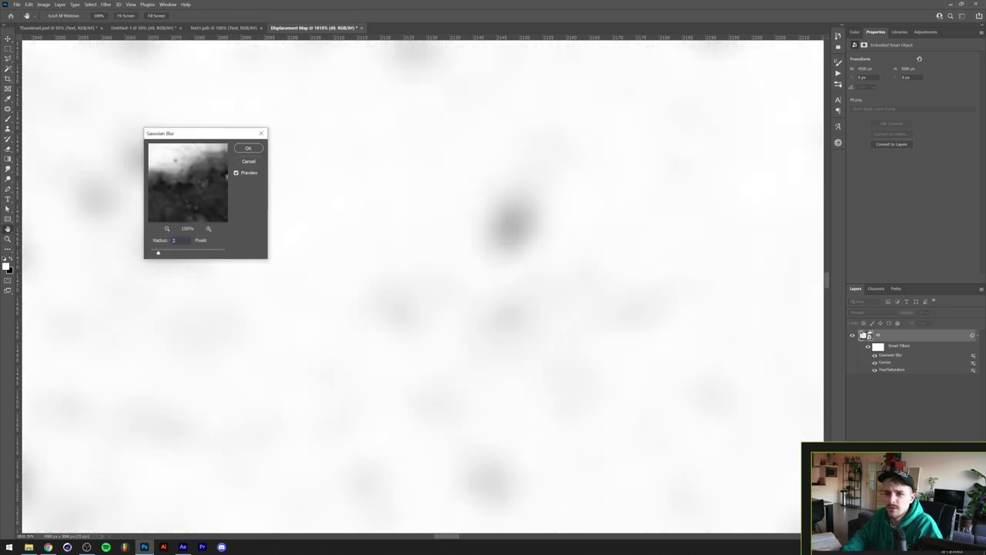
{"action": "left_click", "coordinate": [248, 147]}
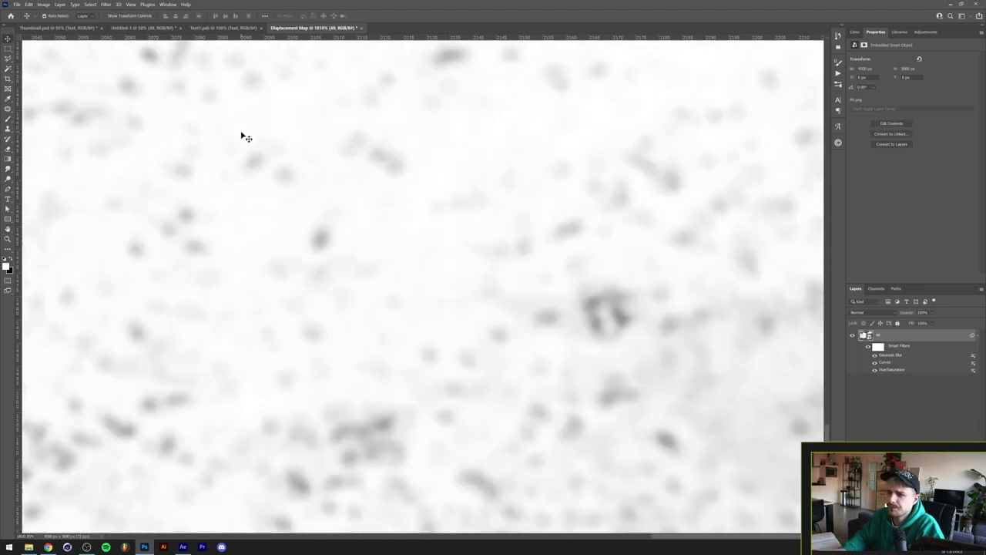
{"action": "key", "text": "ctrl+0"}
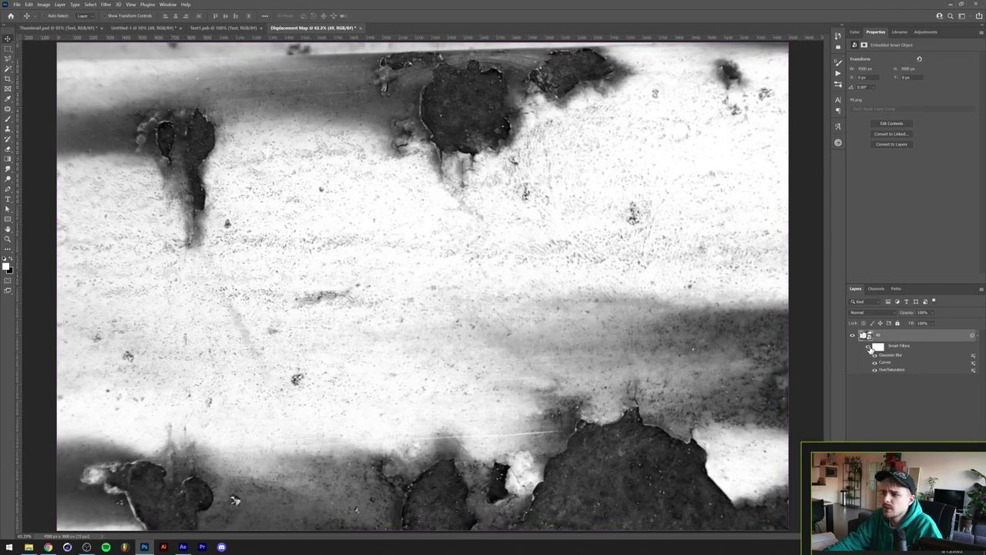
{"action": "left_click", "coordinate": [875, 356]}
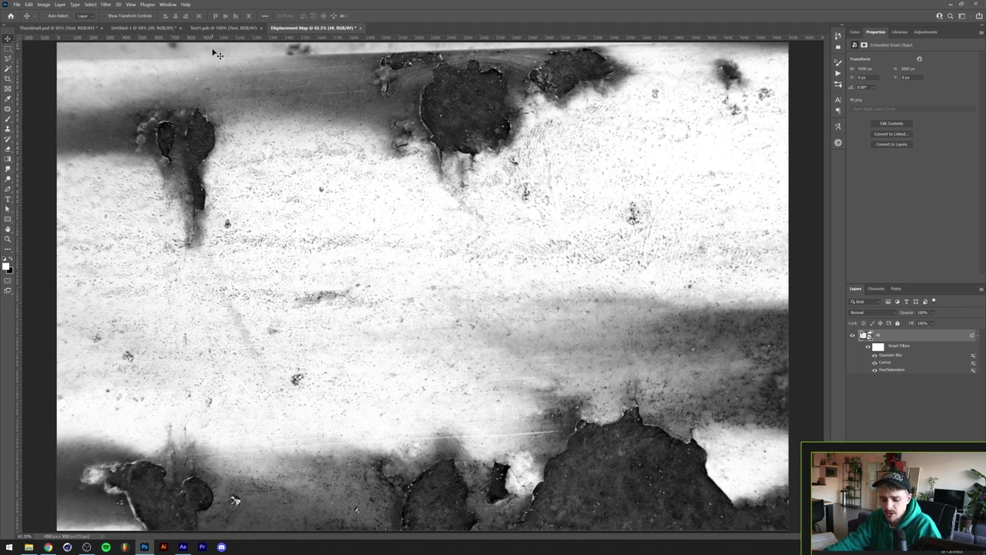
Save the texture document as the PSD file Displacement Map with Maximize Compatibility on, and close the Text1.psb document.
{"action": "key", "text": "ctrl+shift+s"}
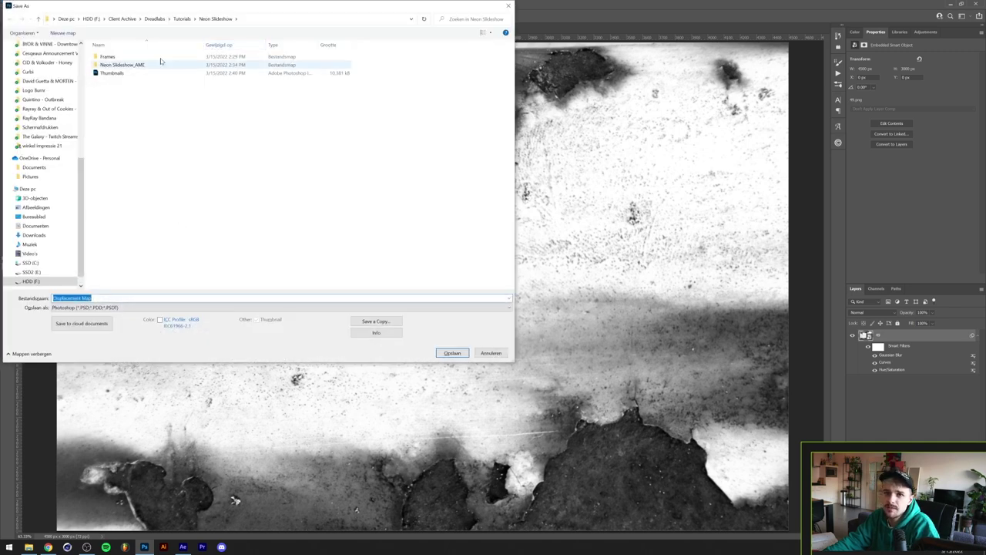
{"action": "key", "text": "Return"}
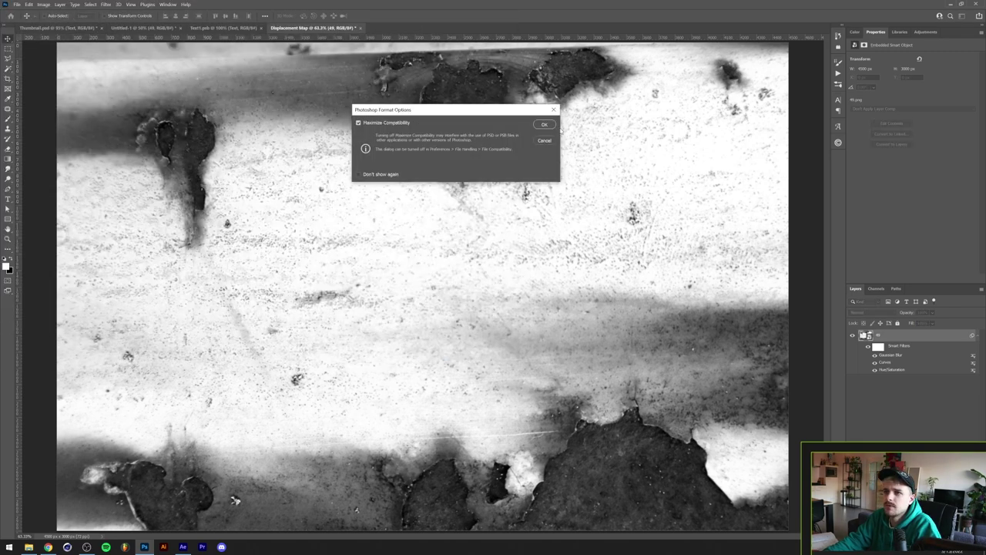
{"action": "left_click", "coordinate": [545, 124]}
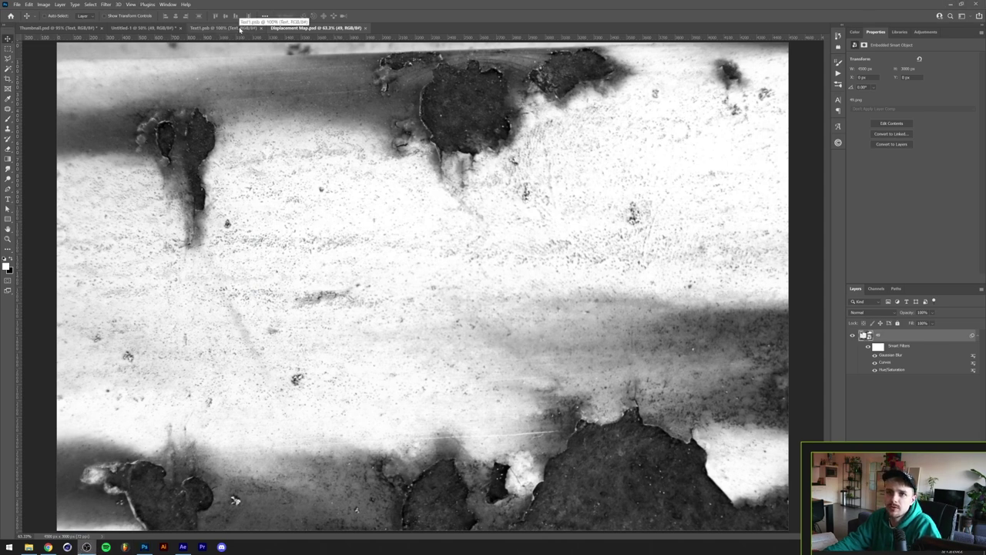
{"action": "left_click", "coordinate": [142, 29]}
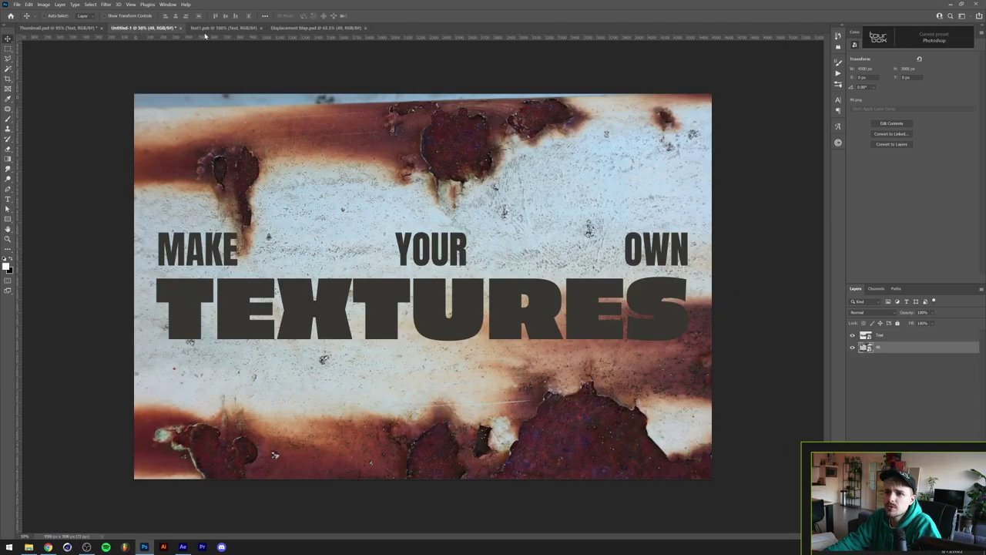
{"action": "left_click", "coordinate": [261, 27]}
Displace the Text layer with Displacement Map.psd, using horizontal and vertical scales of 10, Stretch To Fit and Repeat Edge Pixels.
{"action": "left_click", "coordinate": [913, 337]}
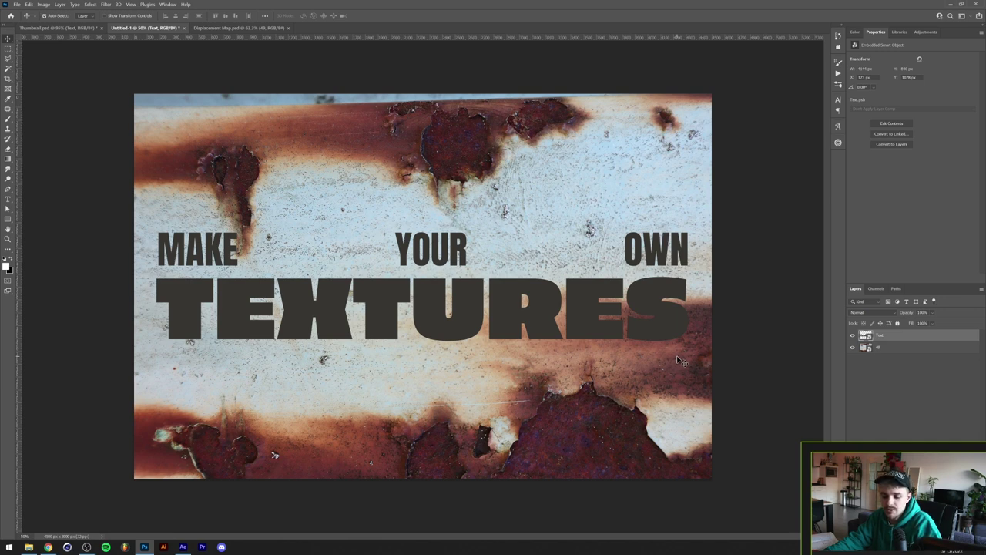
{"action": "left_click", "coordinate": [104, 4]}
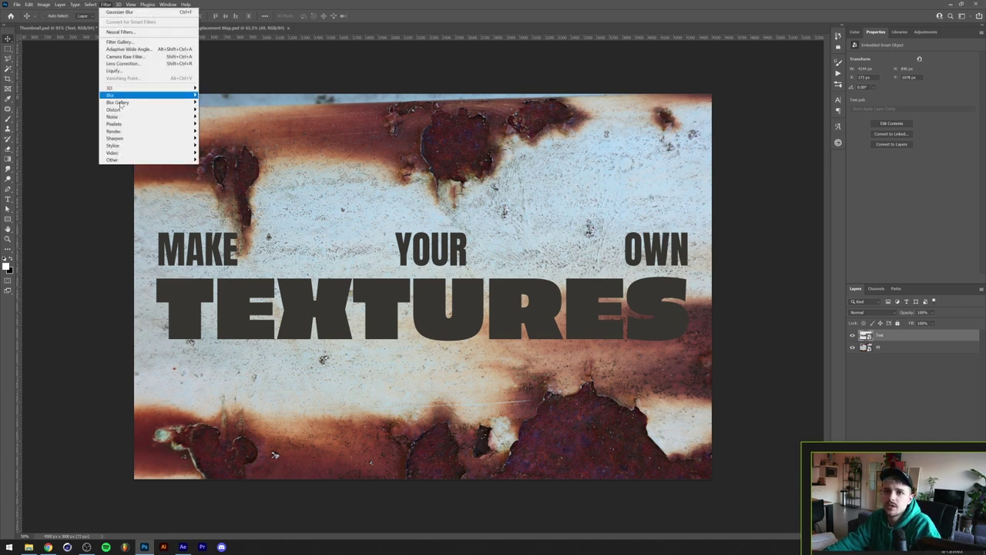
{"action": "mouse_move", "coordinate": [147, 110]}
{"action": "left_click", "coordinate": [228, 109]}
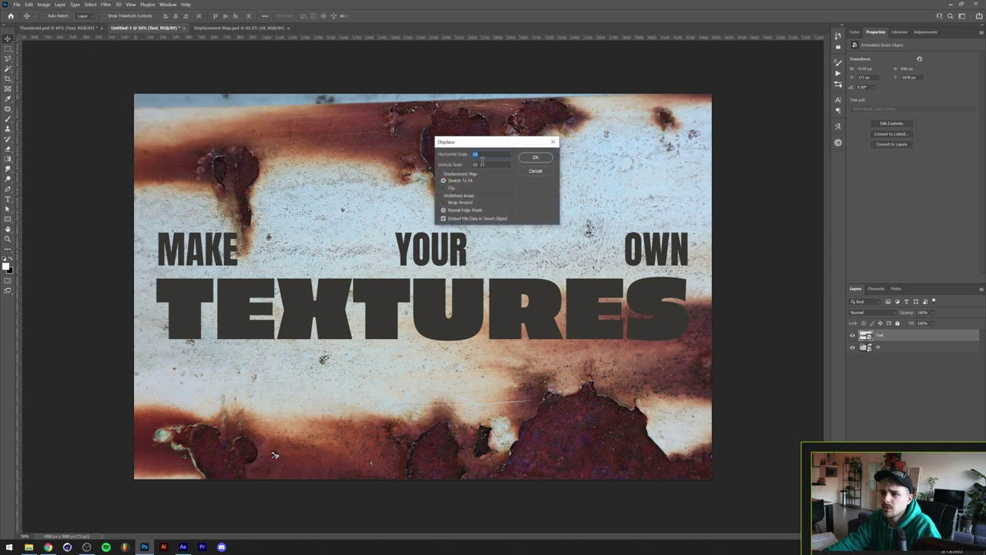
{"action": "left_click", "coordinate": [535, 158]}
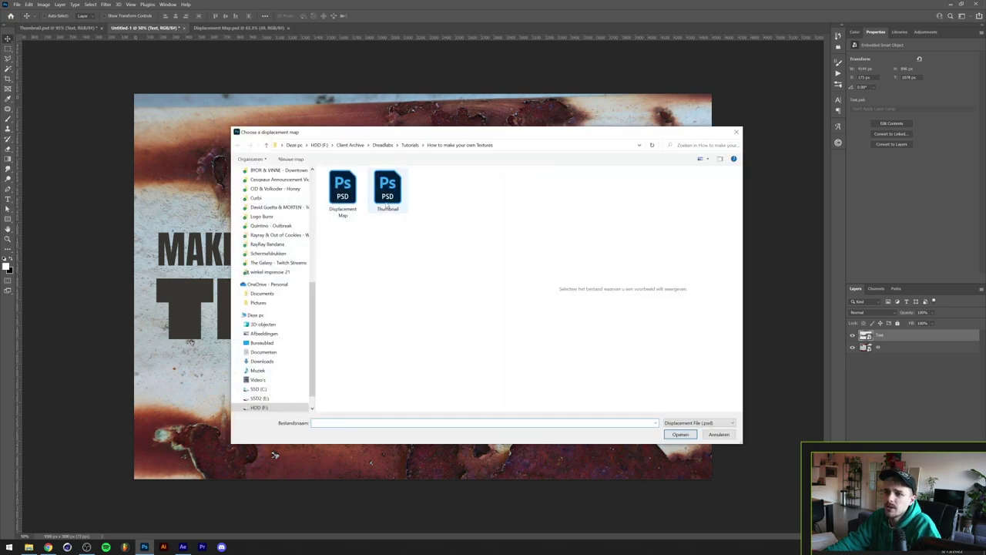
{"action": "double_click", "coordinate": [343, 187]}
Lower the Text layer's opacity to about 52% and examine how the letter edges follow the texture's spots.
{"action": "scroll", "coordinate": [236, 336], "scroll_direction": "up", "scroll_amount": 6}
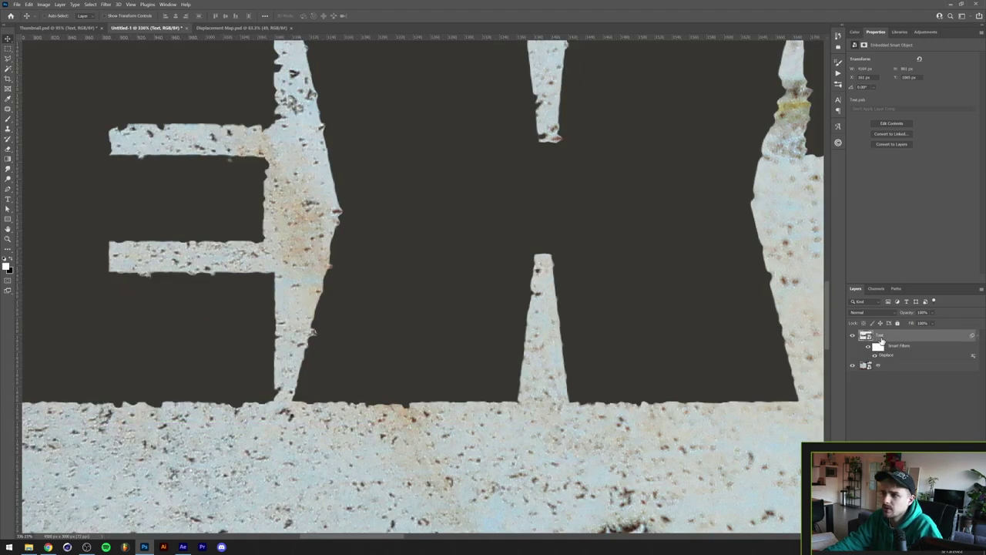
{"action": "left_click", "coordinate": [932, 313]}
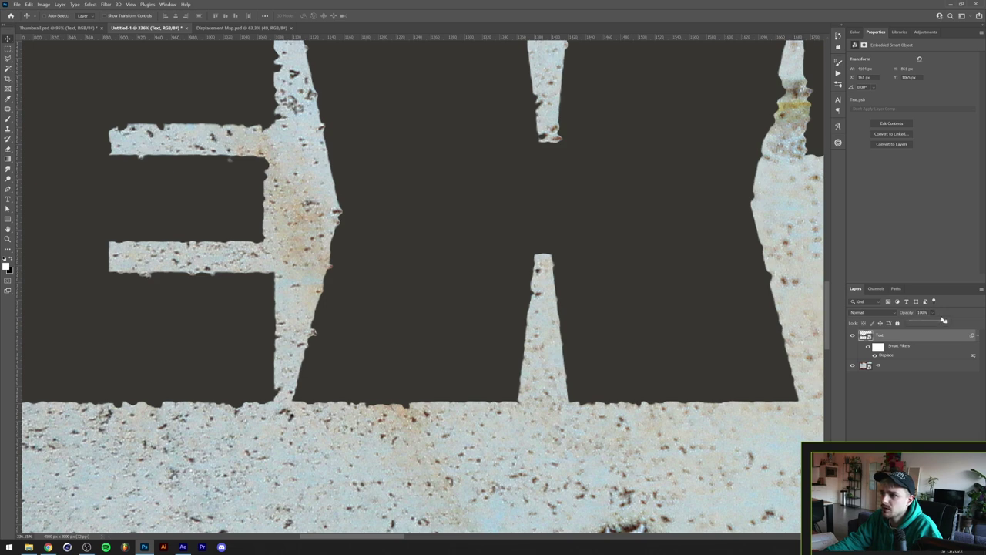
{"action": "left_click_drag", "start_coordinate": [932, 326], "coordinate": [929, 326]}
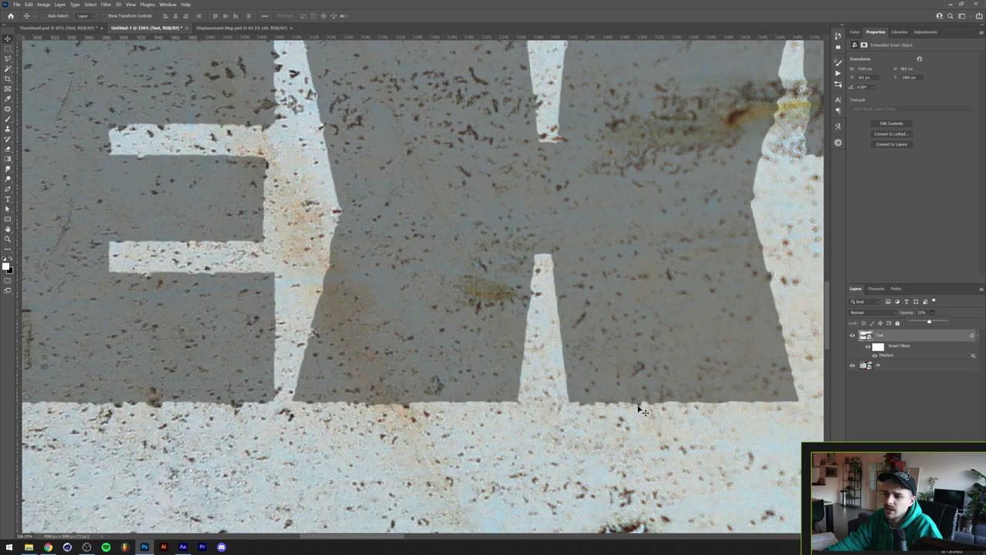
{"action": "scroll", "coordinate": [643, 410], "scroll_direction": "up", "scroll_amount": 3}
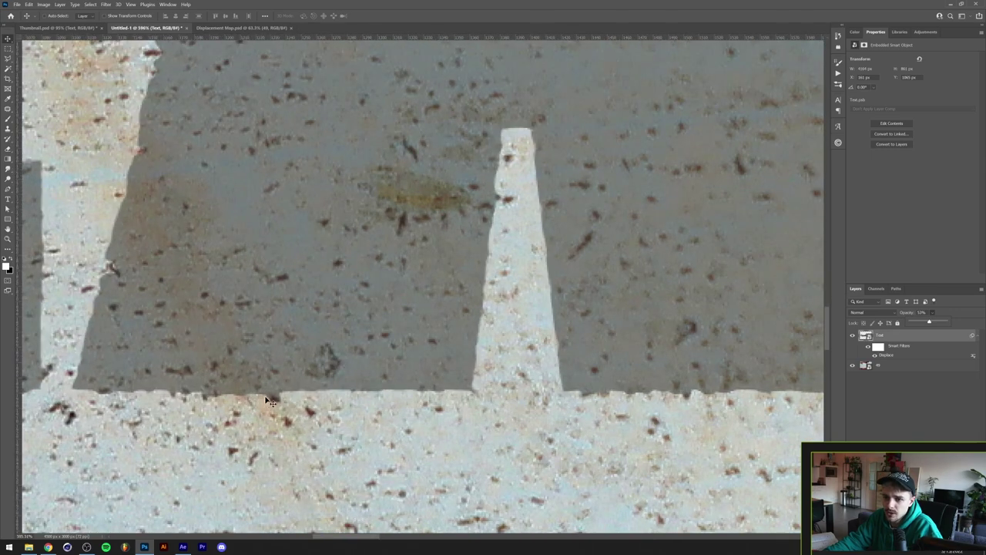
{"action": "scroll", "coordinate": [263, 409], "scroll_direction": "up", "scroll_amount": 3}
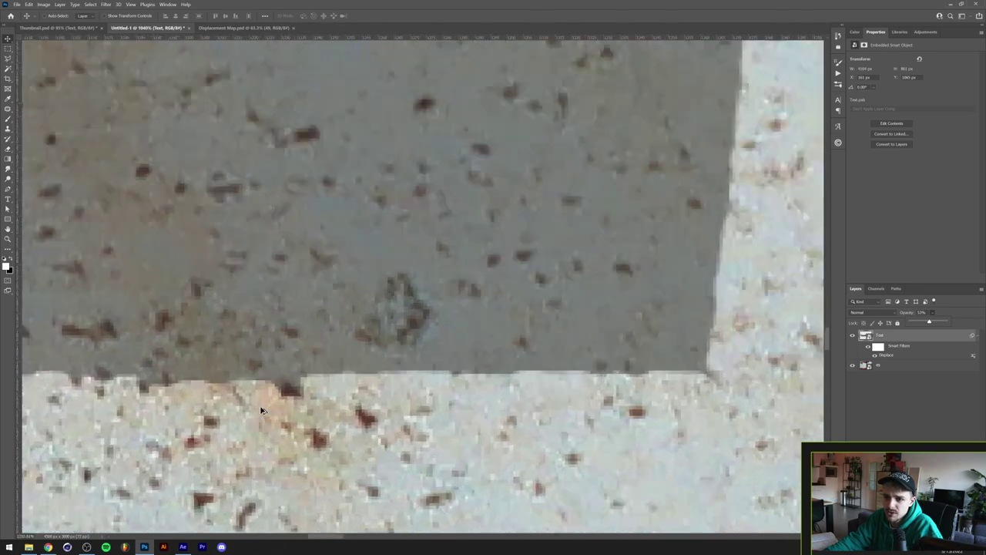
{"action": "scroll", "coordinate": [261, 410], "scroll_direction": "up", "scroll_amount": 5}
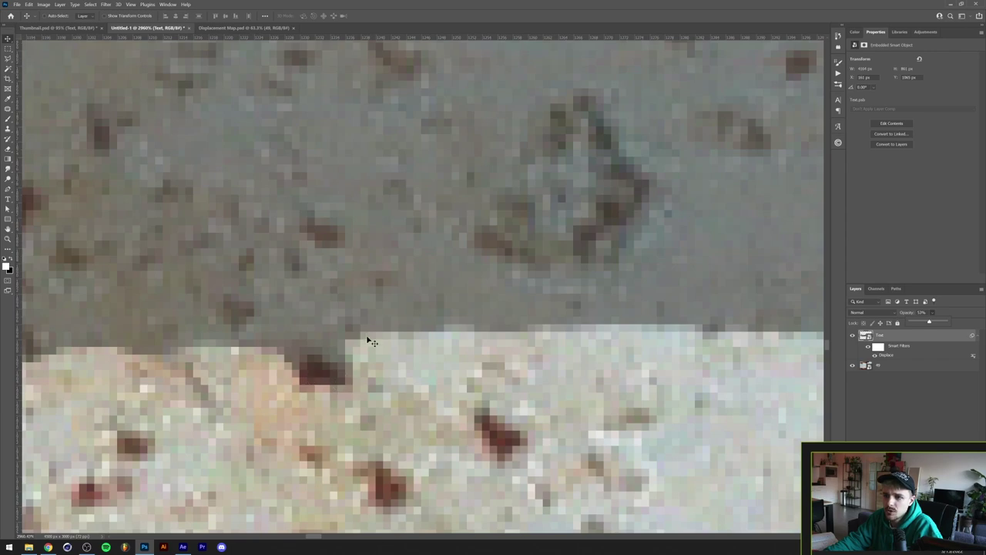
{"action": "scroll", "coordinate": [486, 340], "scroll_direction": "down", "scroll_amount": 15}
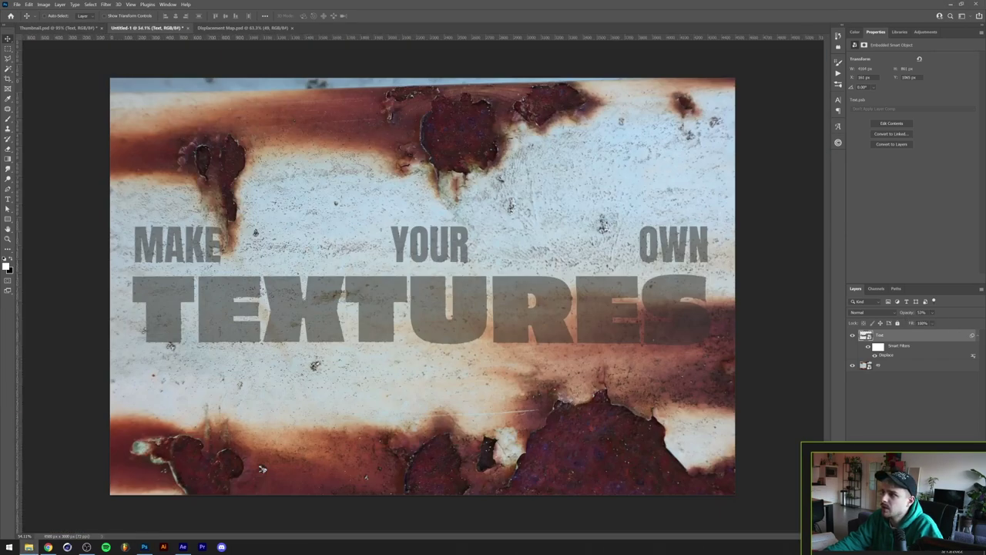
Place Displacement Map.psd at full size above the Text layer, and lower its opacity to about 46%.
{"action": "left_click_drag", "start_coordinate": [985, 293], "coordinate": [616, 296]}
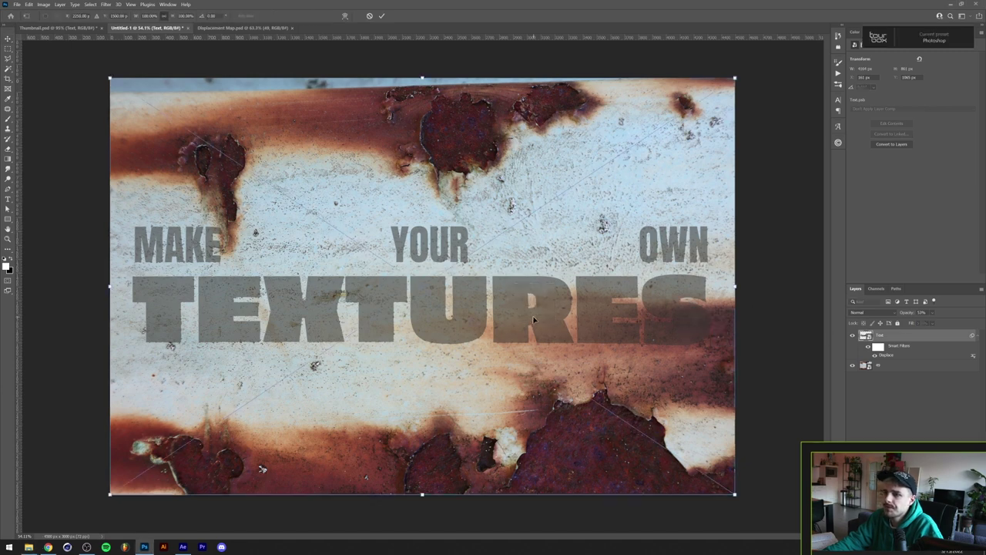
{"action": "key", "text": "Return"}
{"action": "left_click", "coordinate": [932, 312]}
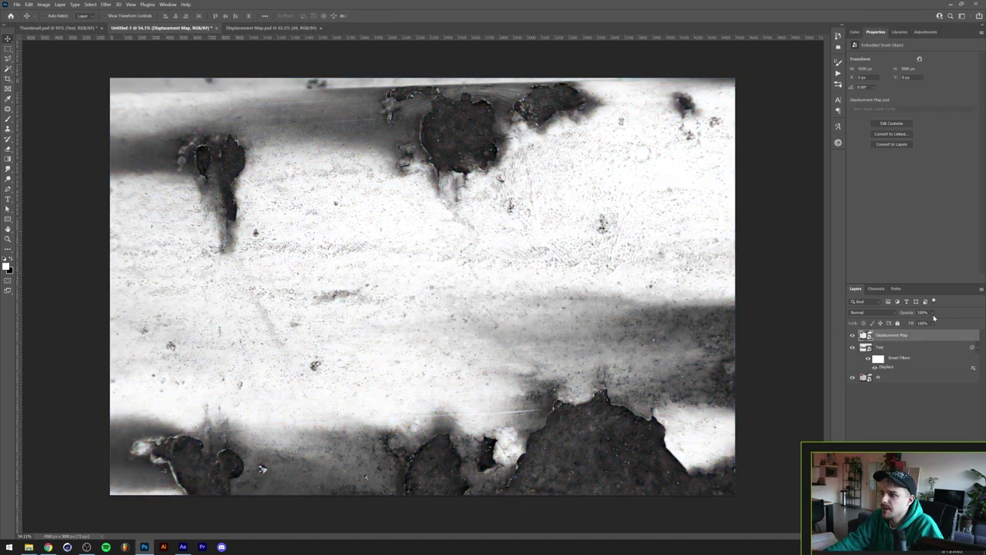
{"action": "left_click_drag", "start_coordinate": [932, 322], "coordinate": [926, 322]}
{"action": "scroll", "coordinate": [609, 339], "scroll_direction": "up", "scroll_amount": 5}
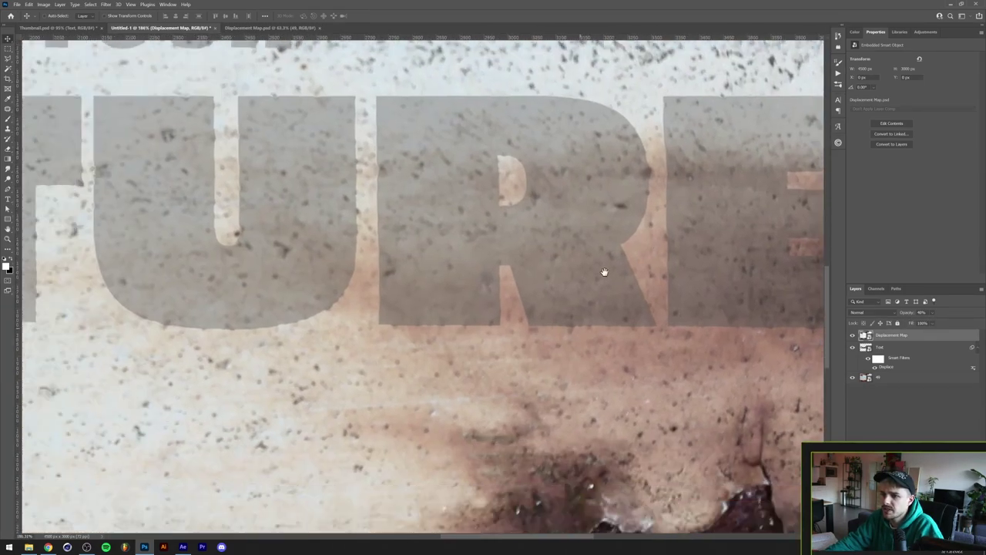
{"action": "left_click_drag", "start_coordinate": [604, 272], "coordinate": [231, 249]}
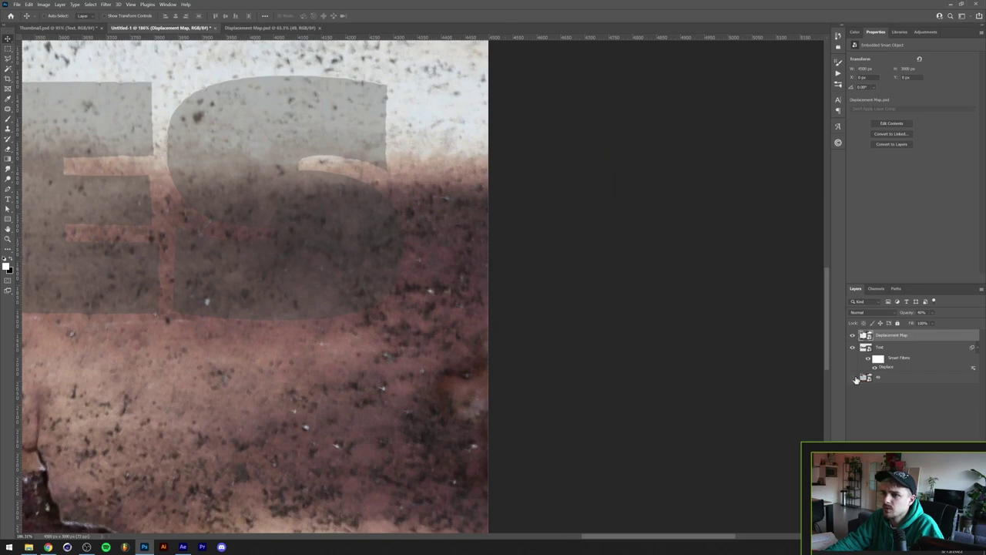
Hide the rusty texture layer, and move the Displacement Map layer beneath the Text layer at 100% opacity.
{"action": "left_click", "coordinate": [853, 377]}
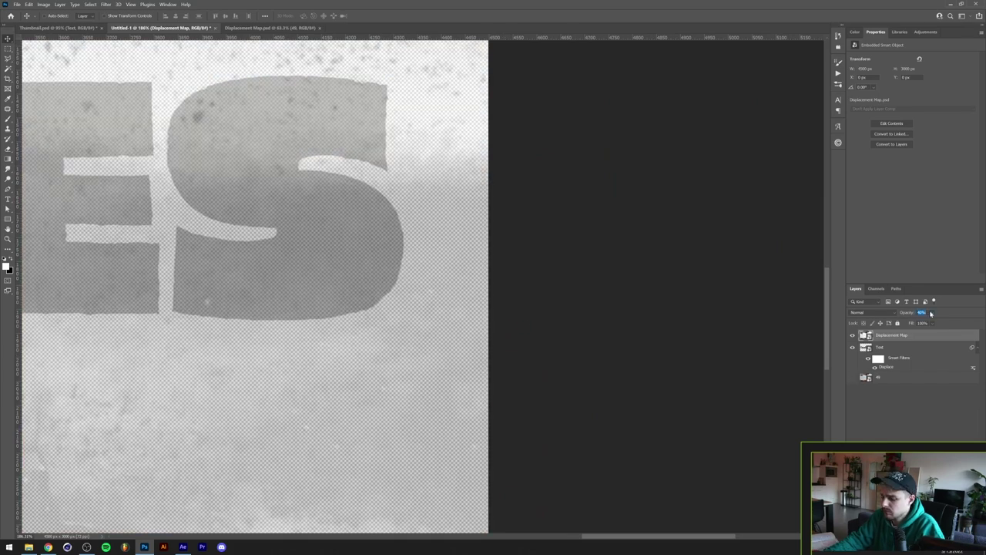
{"action": "left_click_drag", "start_coordinate": [930, 313], "coordinate": [952, 316]}
{"action": "left_click_drag", "start_coordinate": [909, 341], "coordinate": [909, 372]}
{"action": "scroll", "coordinate": [346, 313], "scroll_direction": "down", "scroll_amount": 2}
{"action": "scroll", "coordinate": [346, 313], "scroll_direction": "up", "scroll_amount": 4}
{"action": "scroll", "coordinate": [346, 313], "scroll_direction": "up", "scroll_amount": 2}
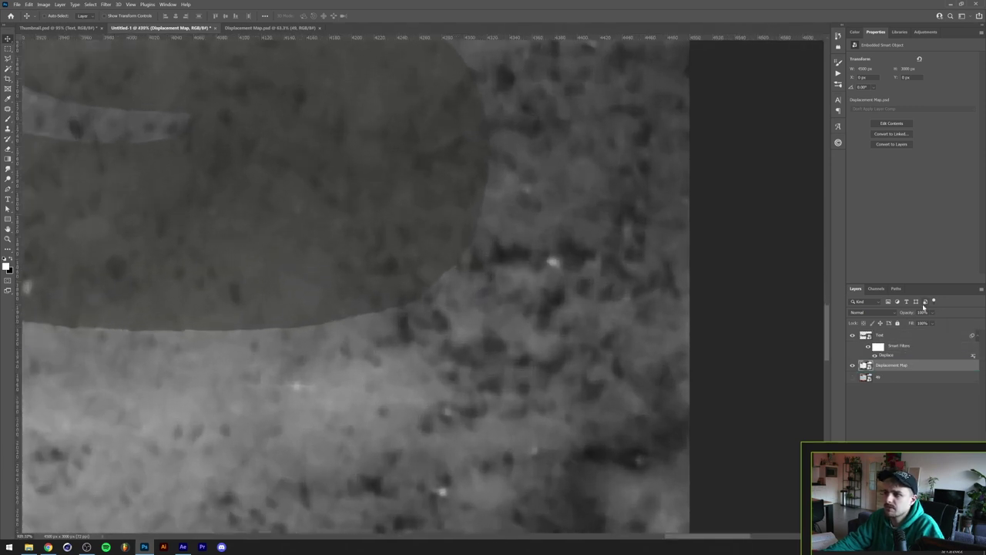
Set the Text layer's opacity to 33% and examine how the letter edges follow the displacement map's dark spots.
{"action": "left_click", "coordinate": [903, 336]}
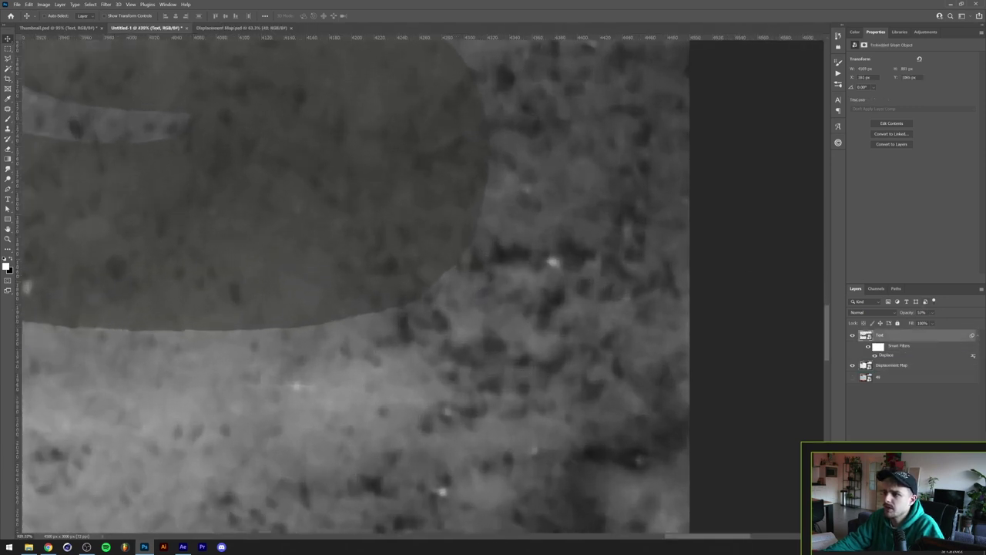
{"action": "type", "text": "83"}
{"action": "key", "text": "Return"}
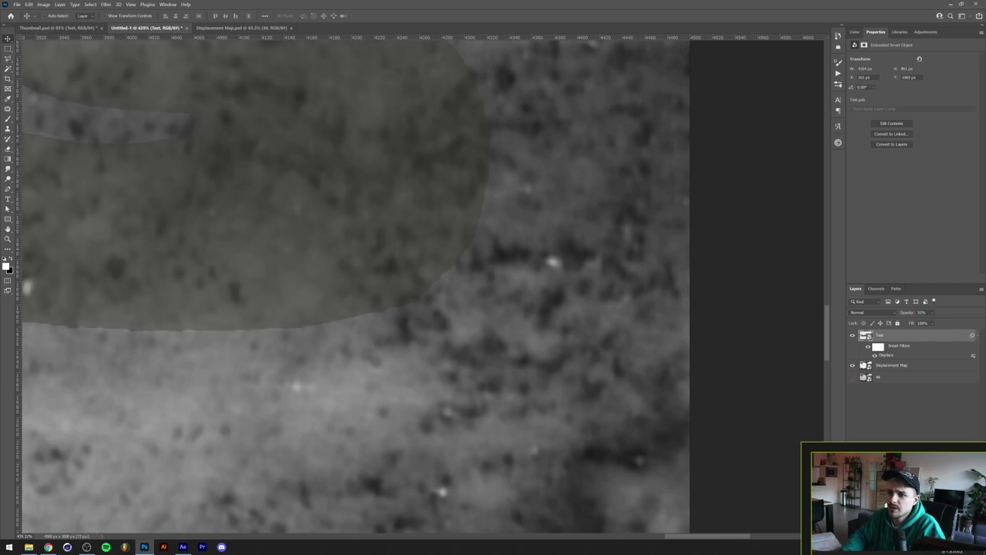
{"action": "scroll", "coordinate": [271, 311], "scroll_direction": "down", "scroll_amount": 8}
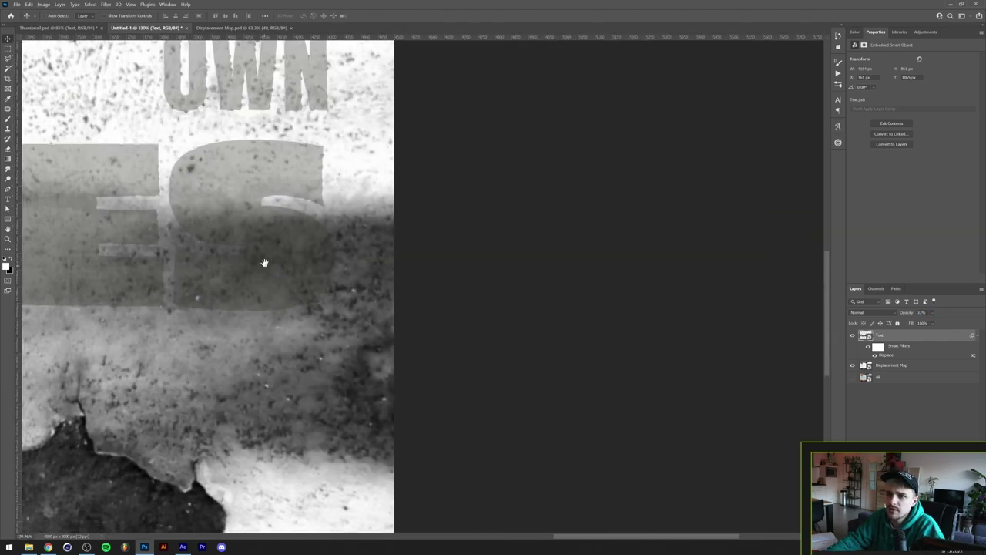
{"action": "left_click_drag", "start_coordinate": [263, 263], "coordinate": [469, 347]}
{"action": "left_click_drag", "start_coordinate": [188, 324], "coordinate": [429, 283]}
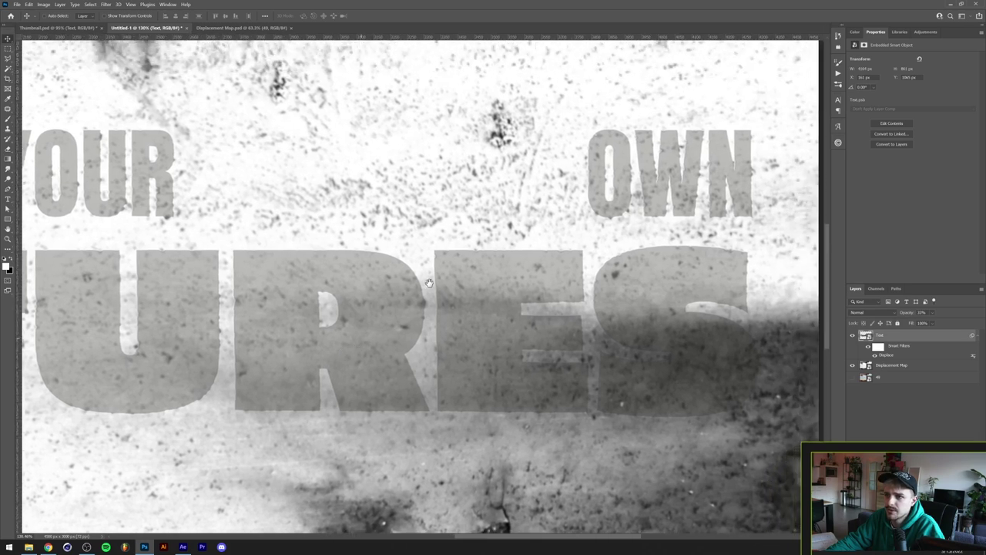
{"action": "scroll", "coordinate": [481, 258], "scroll_direction": "up", "scroll_amount": 8}
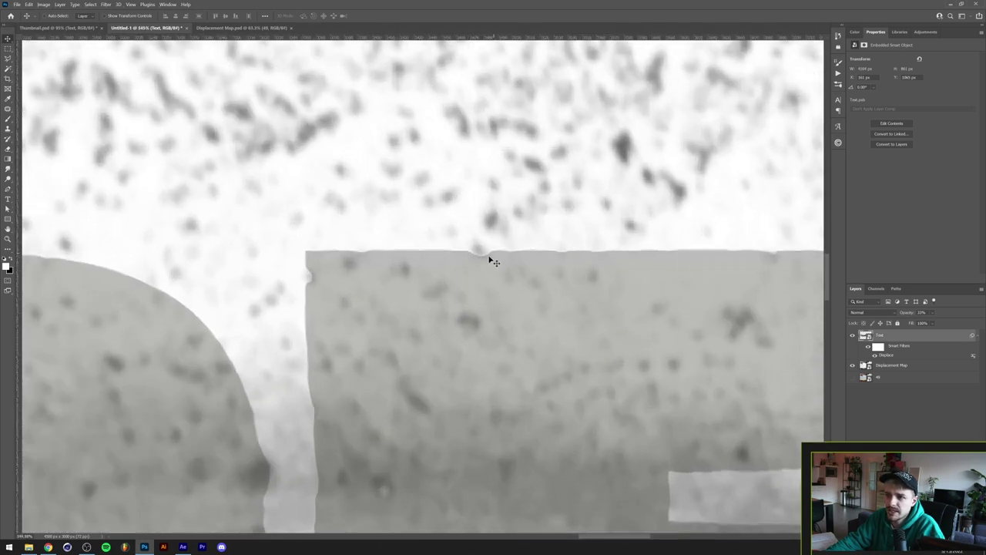
{"action": "scroll", "coordinate": [489, 260], "scroll_direction": "down", "scroll_amount": 9}
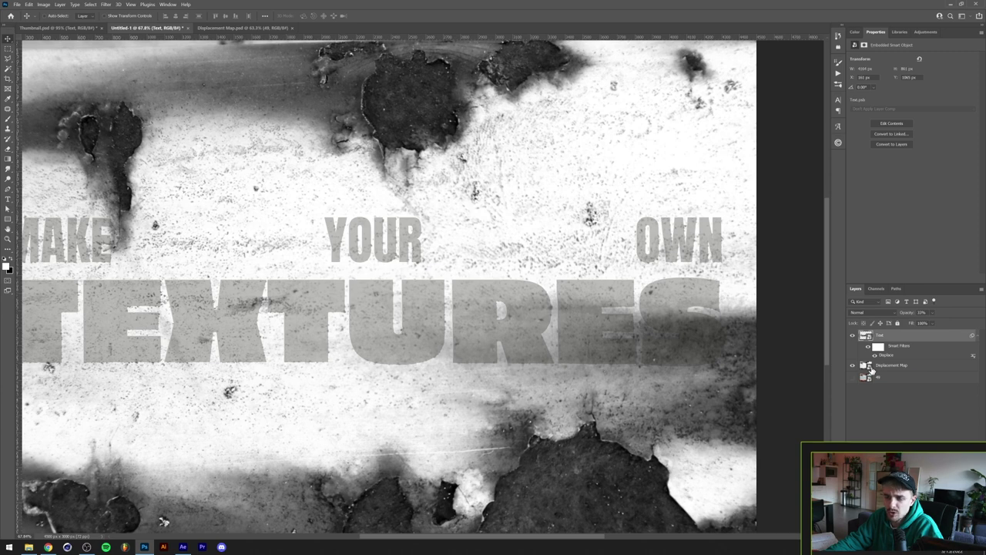
Delete the Displacement Map layer and show the rusty texture layer again.
{"action": "left_click", "coordinate": [883, 369]}
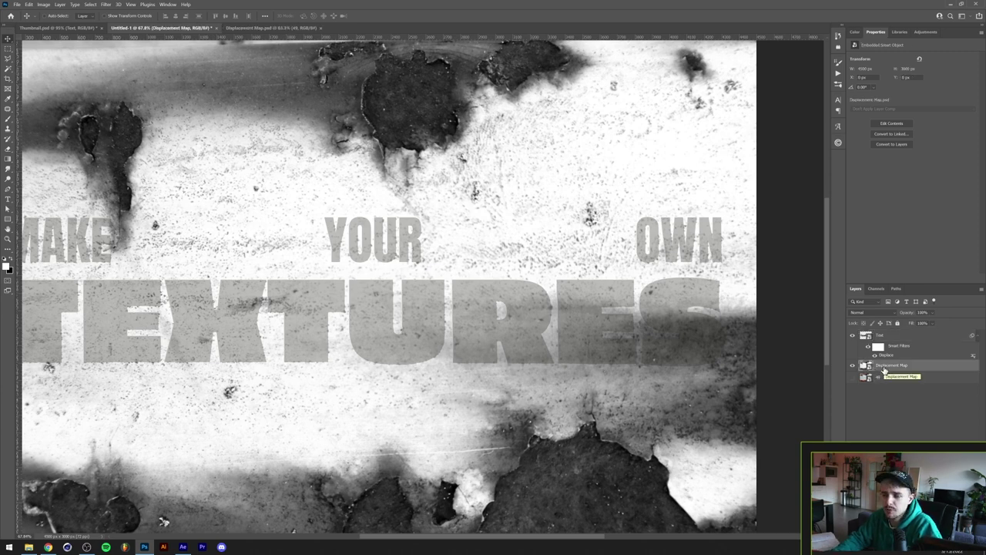
{"action": "key", "text": "Delete"}
{"action": "left_click", "coordinate": [852, 366]}
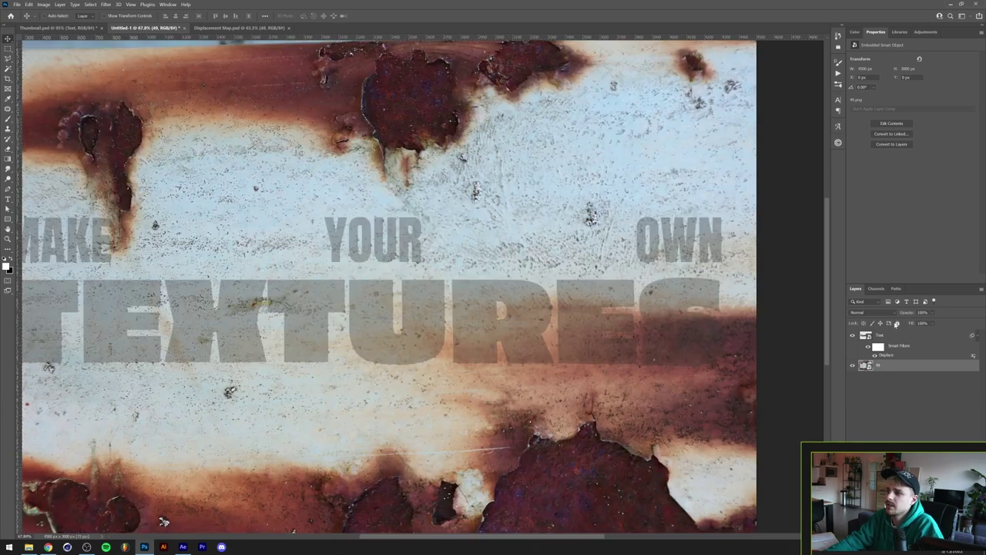
Set the Text layer's opacity to 100% and fit the whole canvas on screen.
{"action": "left_click", "coordinate": [896, 336]}
{"action": "key", "text": "3"}
{"action": "key", "text": "3"}
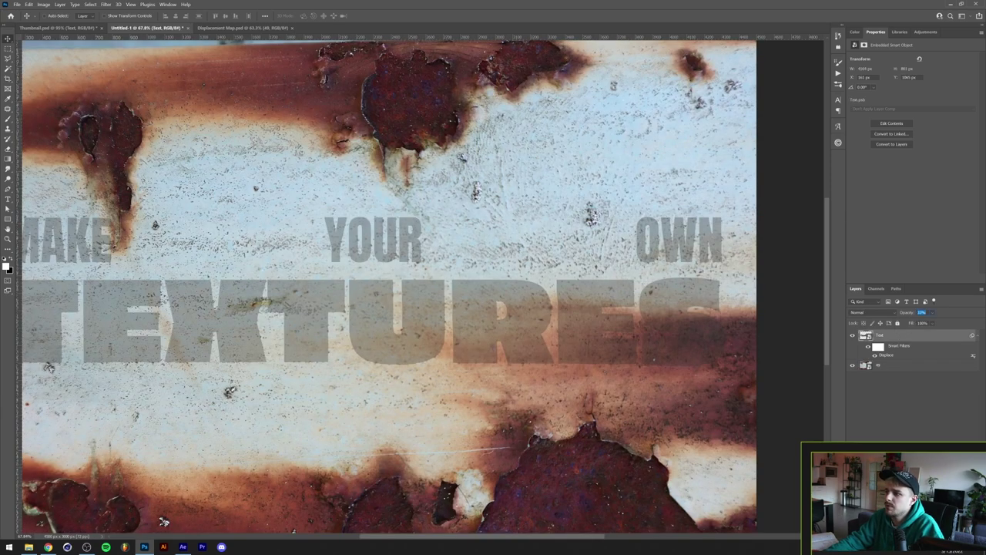
{"action": "type", "text": "100"}
{"action": "key", "text": "ctrl+0"}
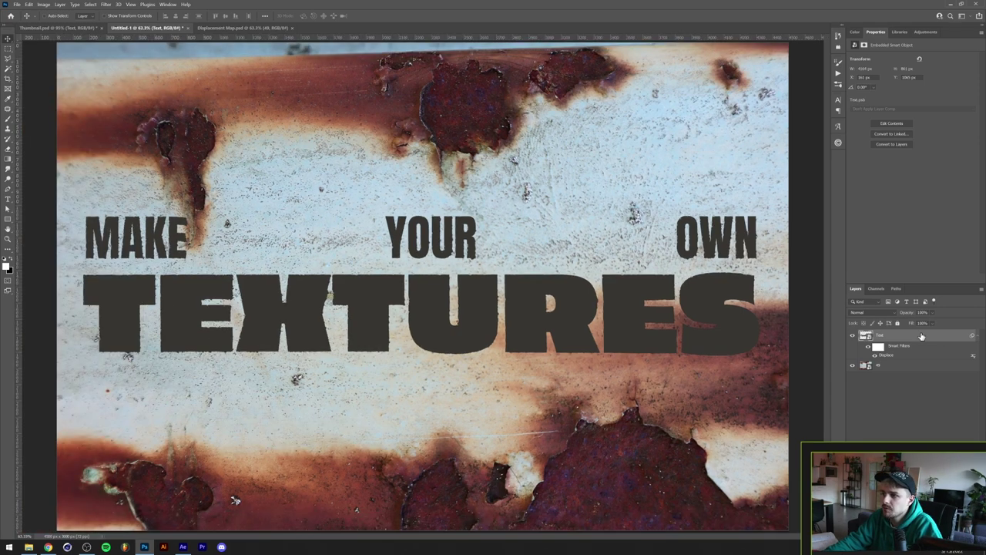
Try wearing away the Text layer with Blend If by lowering and splitting the underlying layer's white slider, and discard the changes.
{"action": "double_click", "coordinate": [947, 340]}
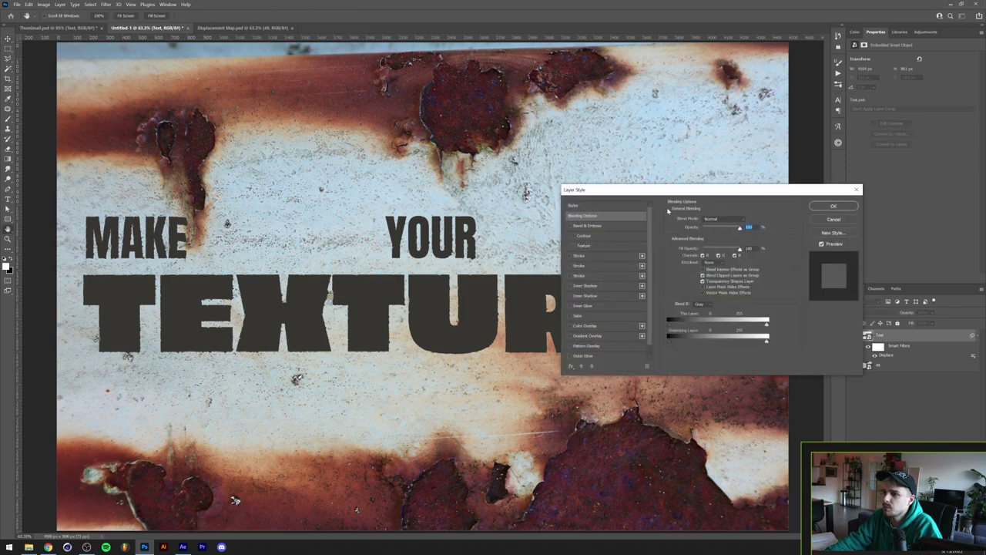
{"action": "key", "text": "alt+Tab"}
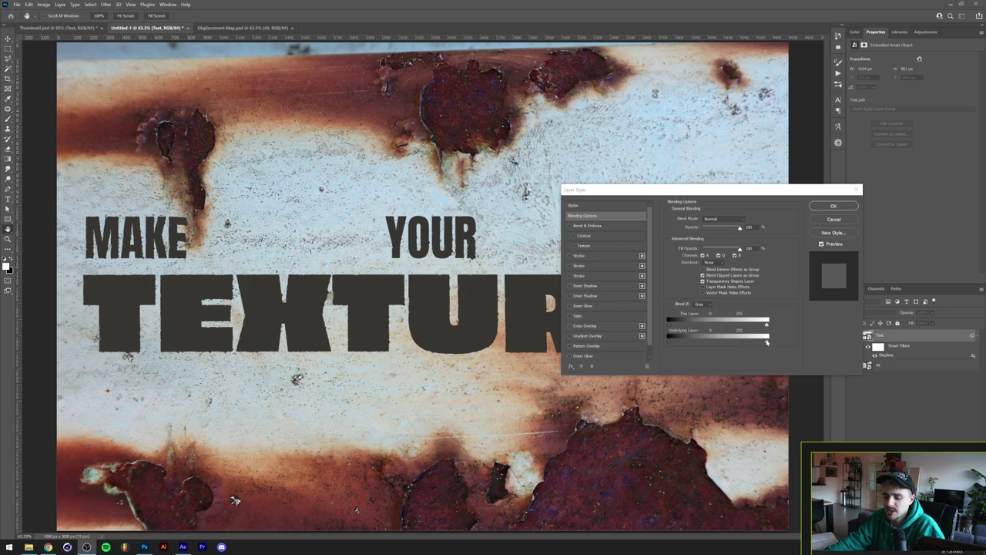
{"action": "key", "text": "alt+Tab"}
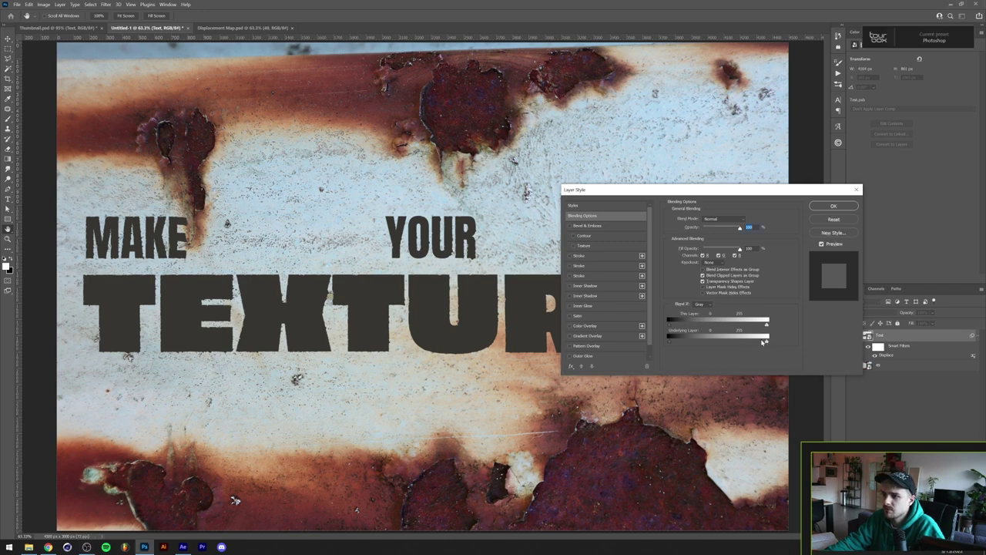
{"action": "mouse_move", "coordinate": [759, 342]}
{"action": "left_mouse_down"}
{"action": "mouse_move", "coordinate": [735, 340]}
{"action": "mouse_move", "coordinate": [763, 342]}
{"action": "mouse_move", "coordinate": [748, 339]}
{"action": "left_mouse_up"}
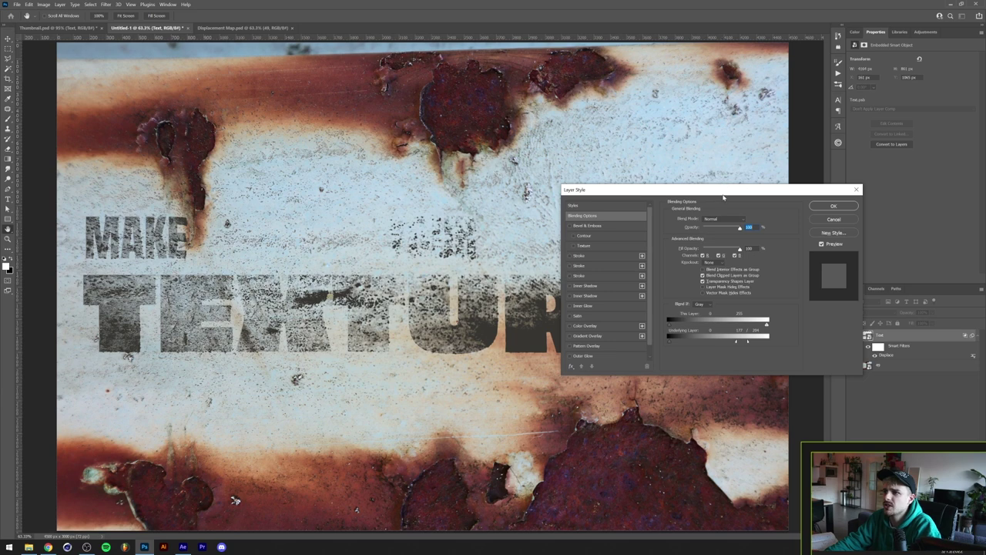
{"action": "left_click_drag", "start_coordinate": [694, 192], "coordinate": [618, 359]}
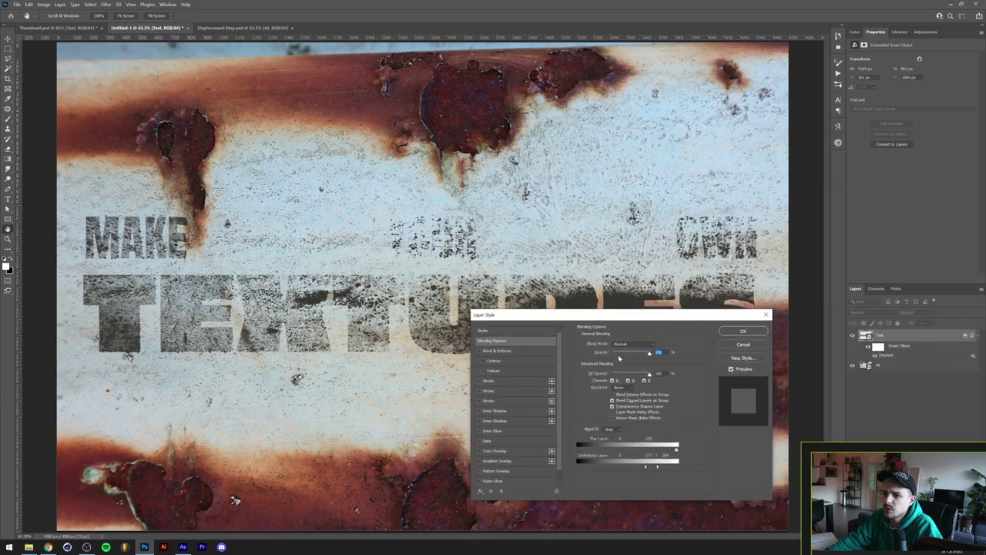
{"action": "left_click_drag", "start_coordinate": [657, 468], "coordinate": [659, 468]}
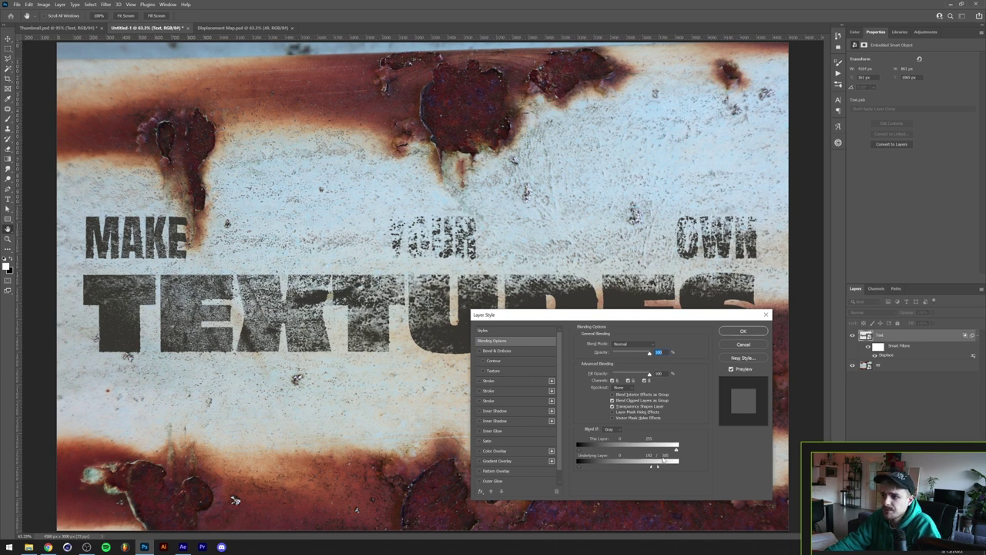
{"action": "left_click", "coordinate": [766, 316]}
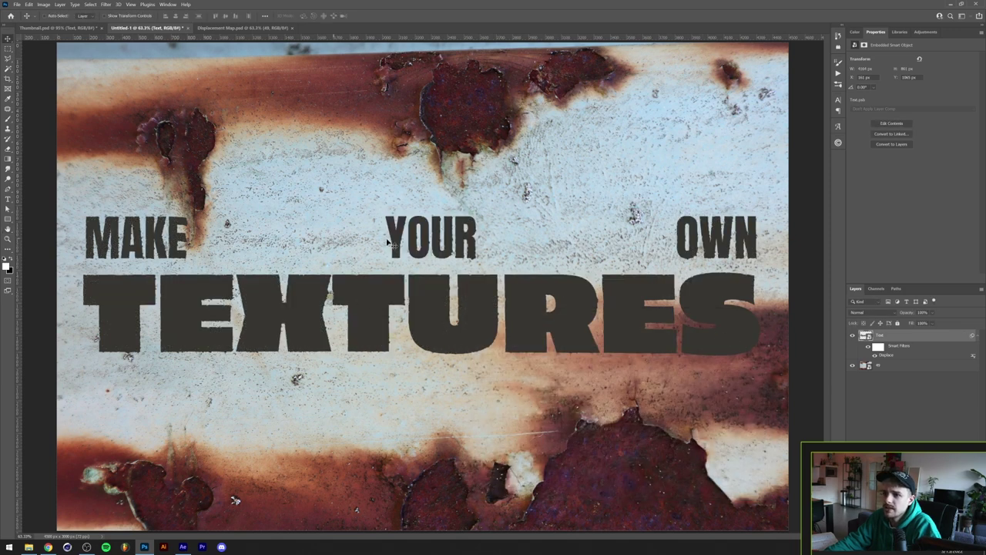
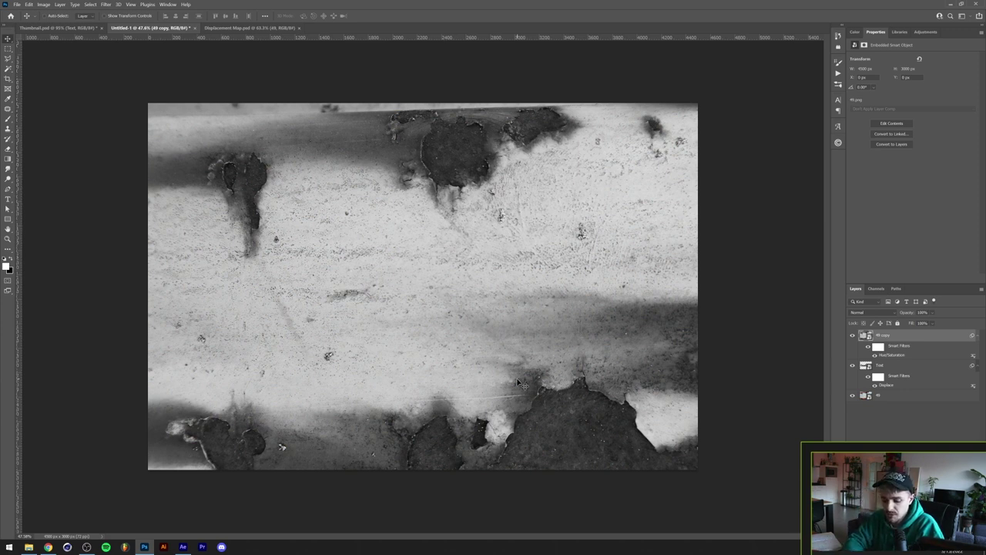
Start a Curves adjustment on the grayscale texture copy, with the black point's input at 35 and the white point's input at 184.
{"action": "key", "text": "ctrl+m"}
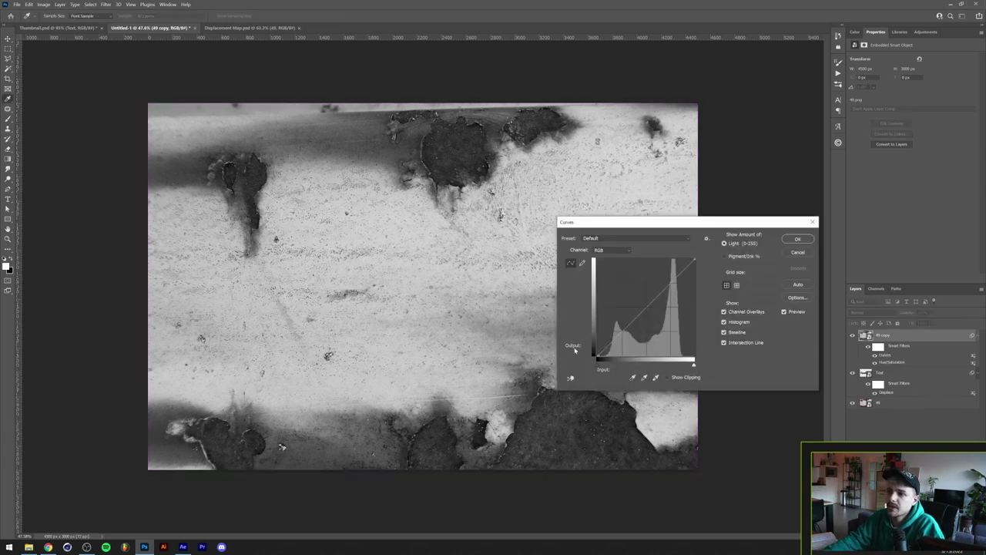
{"action": "left_click_drag", "start_coordinate": [603, 366], "coordinate": [614, 365]}
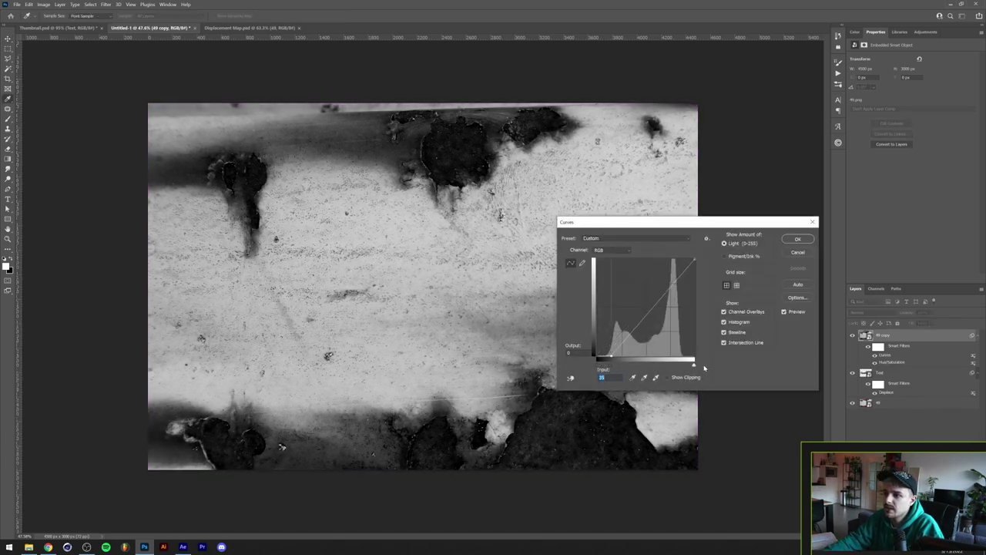
{"action": "left_click_drag", "start_coordinate": [694, 364], "coordinate": [667, 367]}
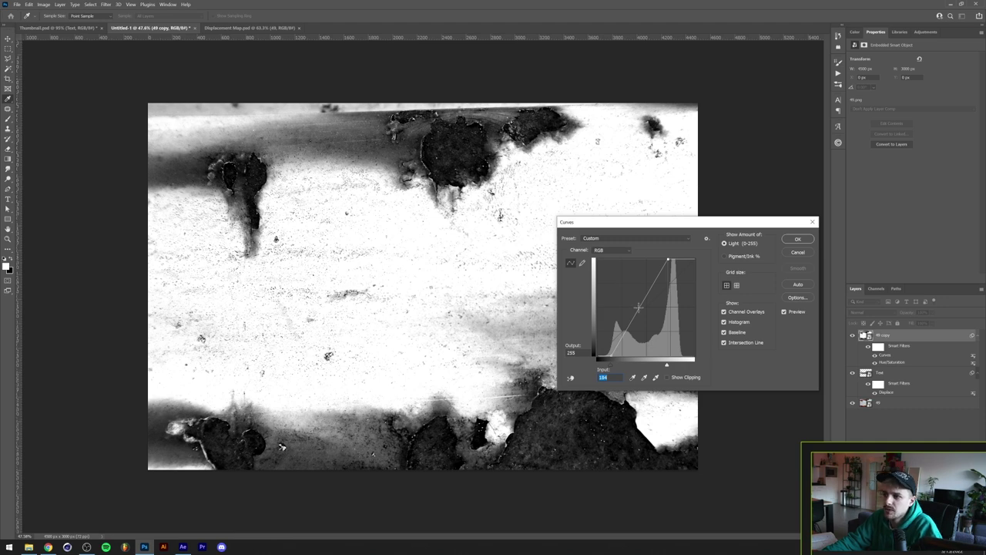
Bend the curve into steep peaks and valleys for stark black-and-white contrast, apply it, and rasterize the texture copy.
{"action": "left_click_drag", "start_coordinate": [638, 308], "coordinate": [661, 397]}
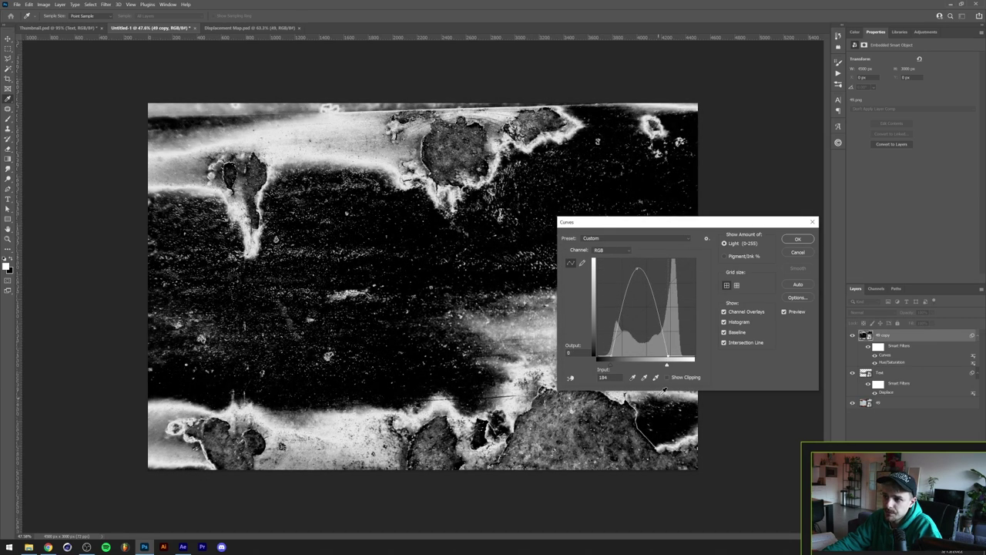
{"action": "left_click", "coordinate": [638, 267]}
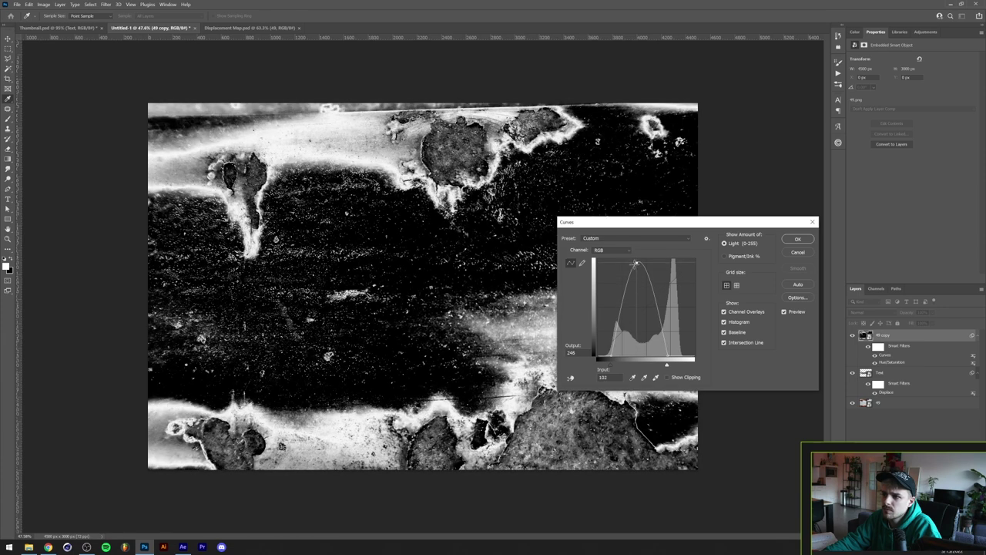
{"action": "left_click_drag", "start_coordinate": [618, 320], "coordinate": [671, 256]}
{"action": "left_click_drag", "start_coordinate": [654, 318], "coordinate": [645, 353]}
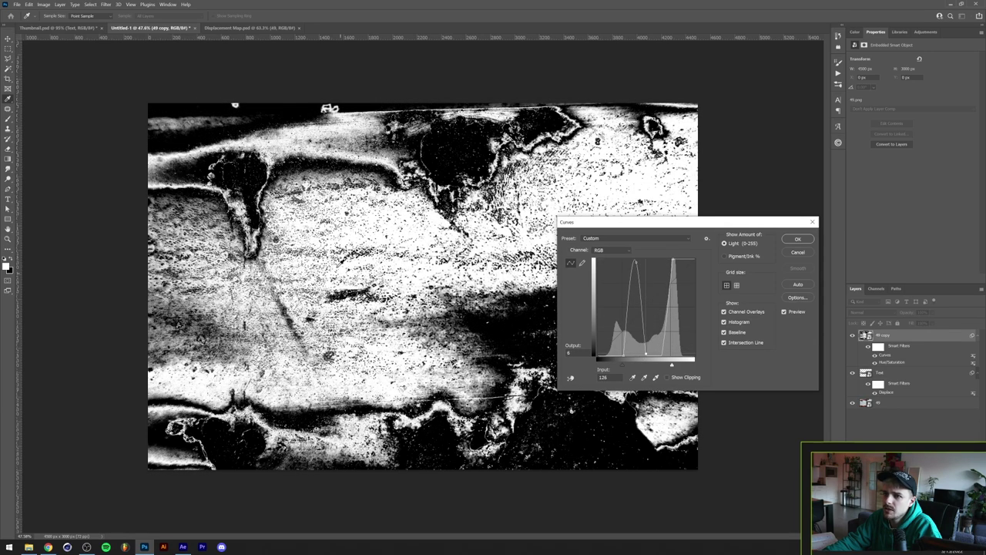
{"action": "left_click", "coordinate": [636, 262]}
{"action": "left_click_drag", "start_coordinate": [637, 263], "coordinate": [642, 262]}
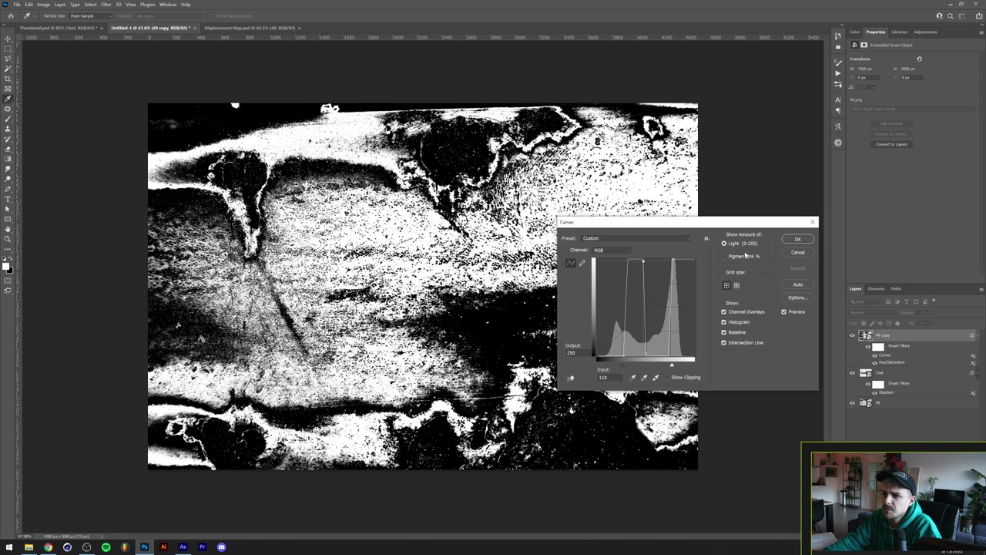
{"action": "left_click", "coordinate": [797, 239]}
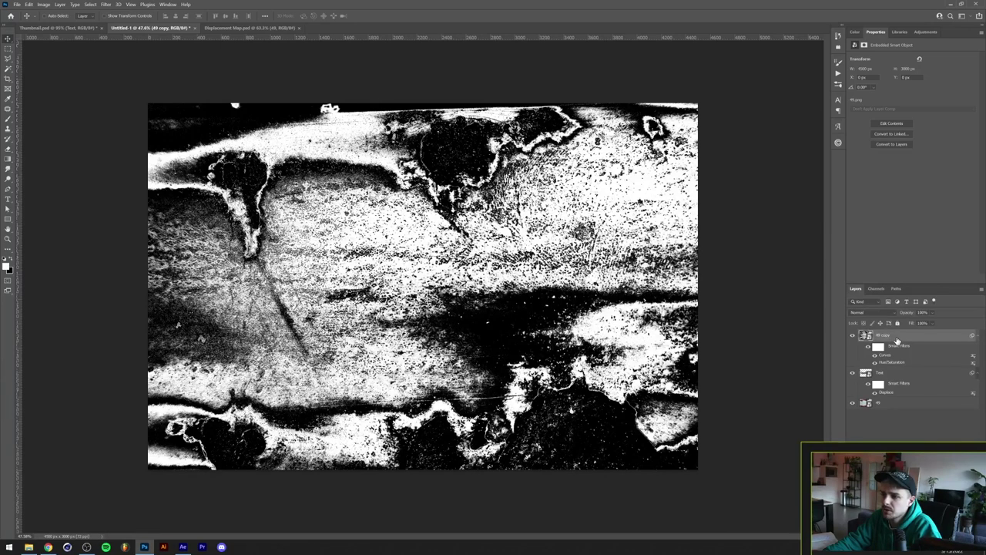
{"action": "right_click", "coordinate": [896, 339]}
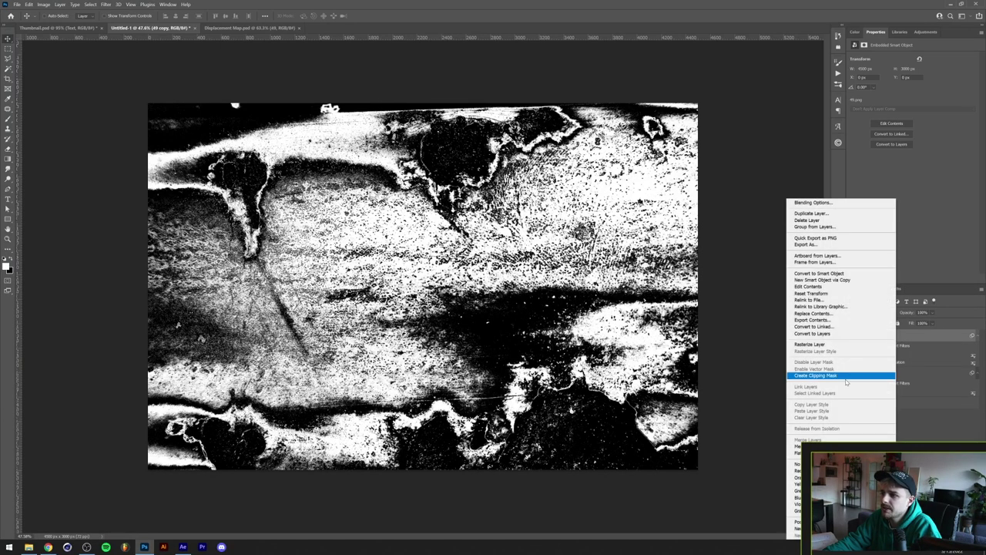
{"action": "left_click", "coordinate": [825, 347]}
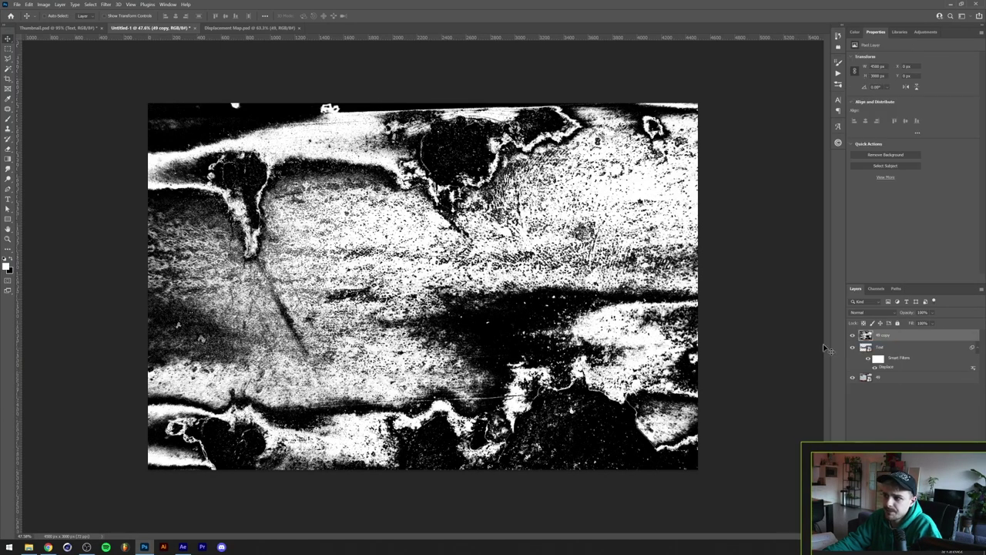
Define a brush preset named Sampled Brush 1 from the high-contrast texture copy, and hide that layer.
{"action": "left_click", "coordinate": [29, 4]}
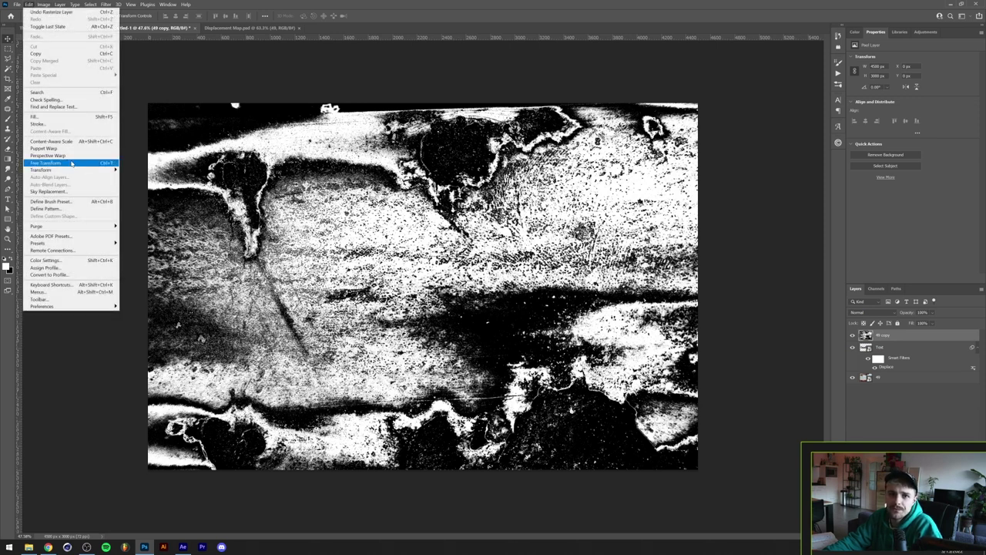
{"action": "left_click", "coordinate": [64, 204]}
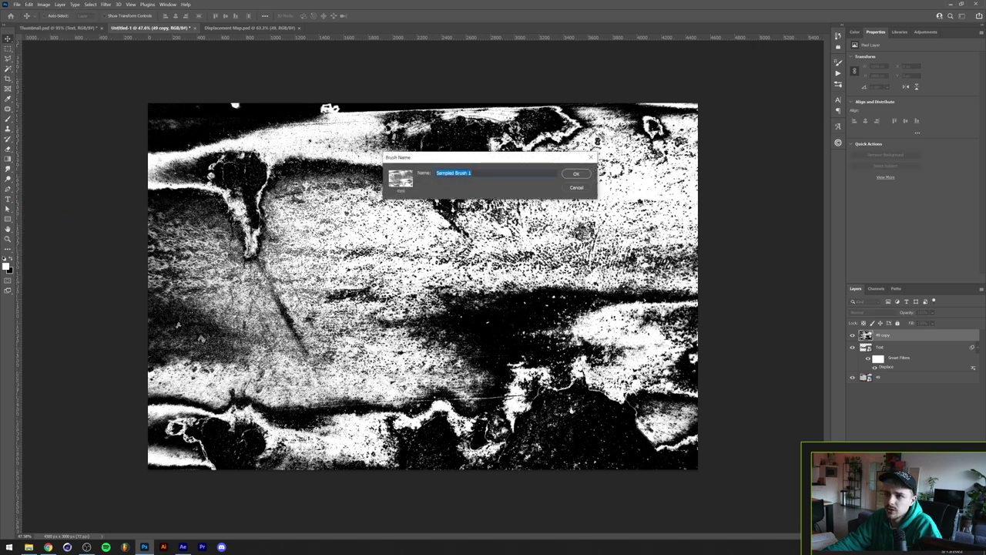
{"action": "left_click", "coordinate": [576, 174]}
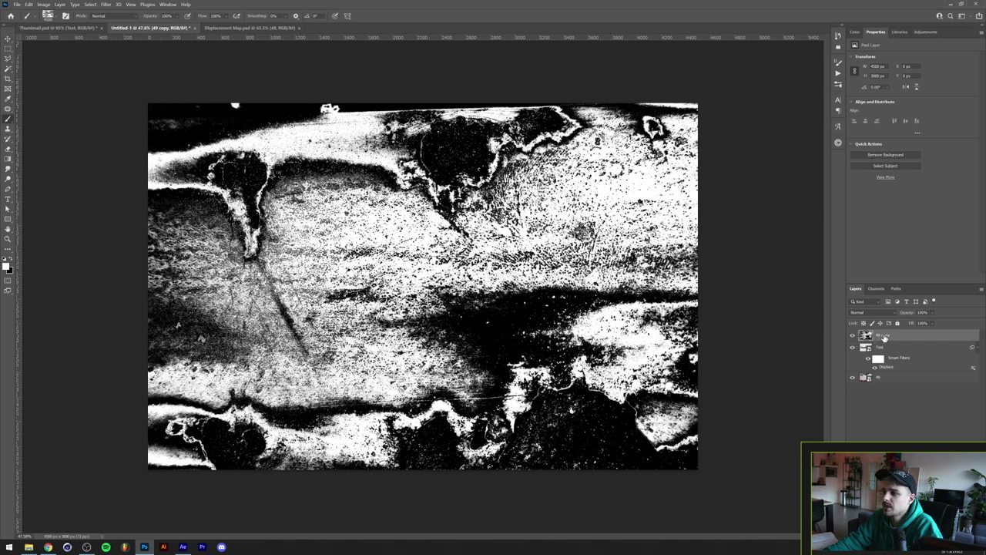
{"action": "left_click", "coordinate": [853, 336]}
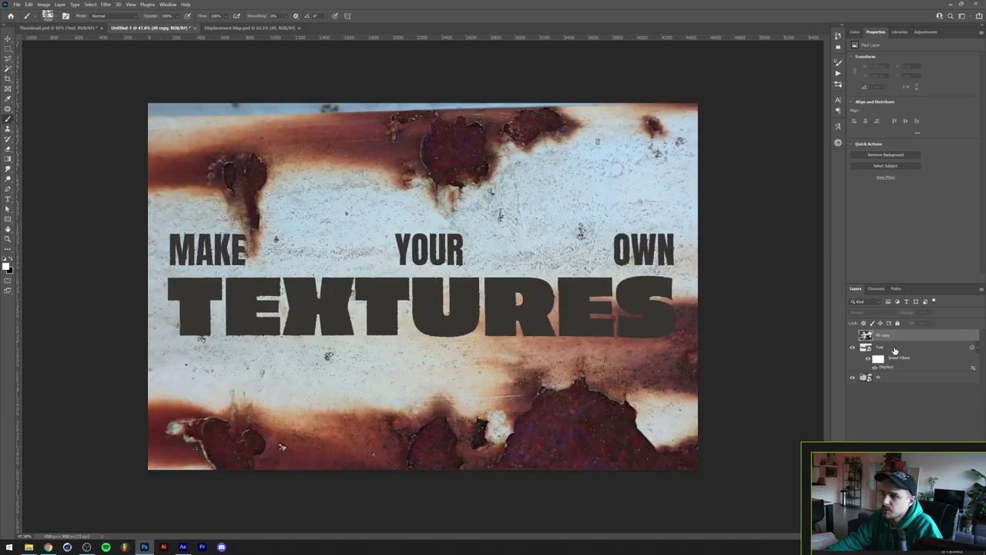
{"action": "left_click", "coordinate": [898, 352]}
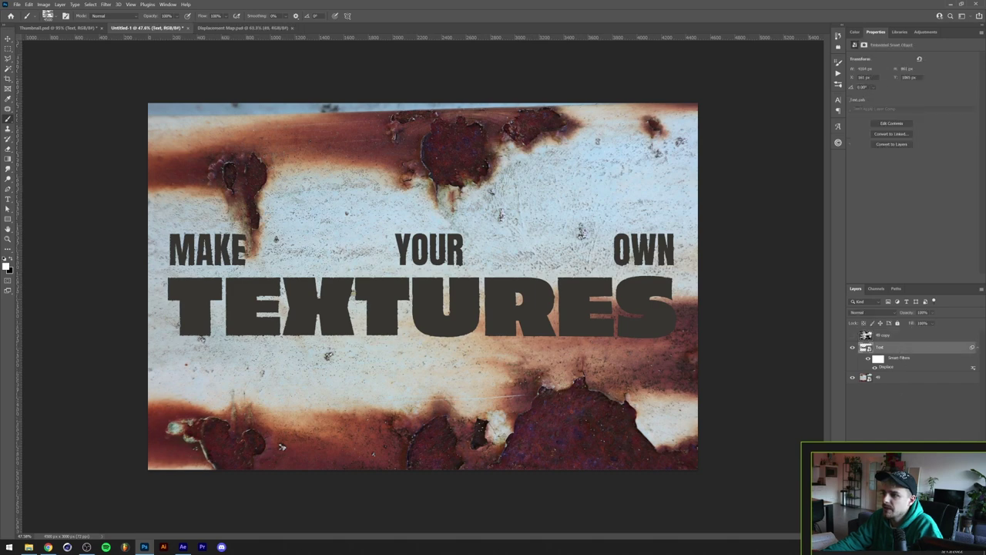
Try stamping the sampled brush in bright blue on a new layer above the Text layer, undo the stamp, and delete the new layer.
{"action": "key", "text": "ctrl+shift+alt+n"}
{"action": "key", "text": "F6"}
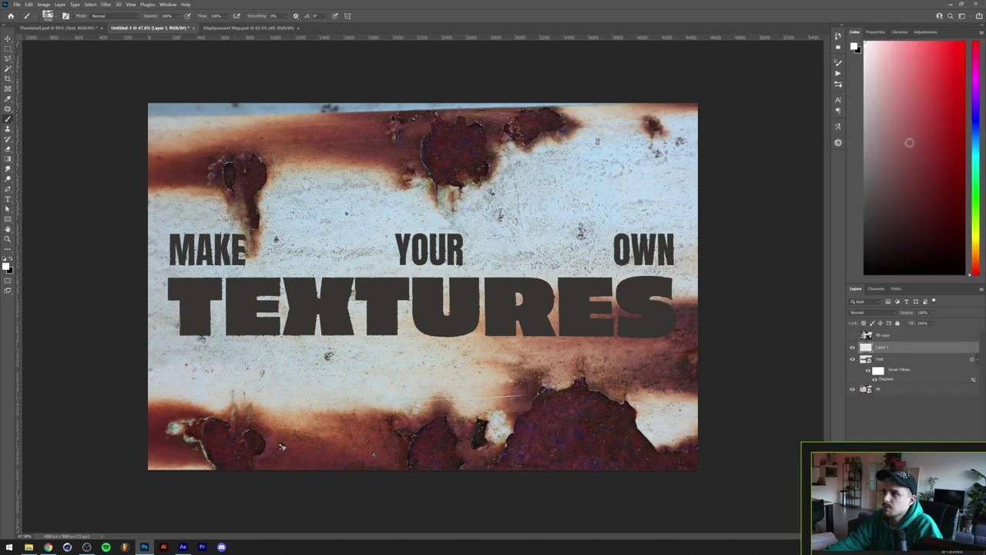
{"action": "left_click", "coordinate": [975, 142]}
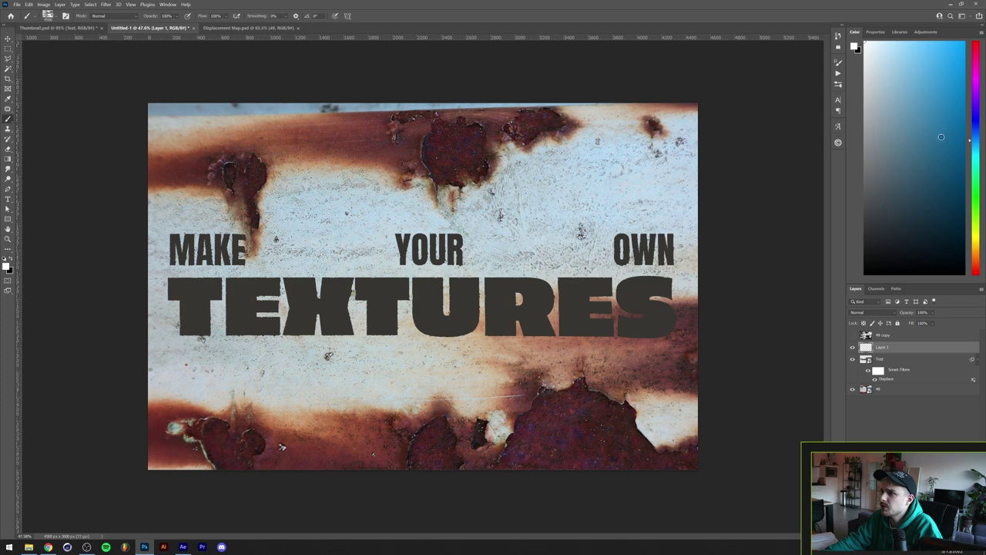
{"action": "left_click", "coordinate": [359, 286]}
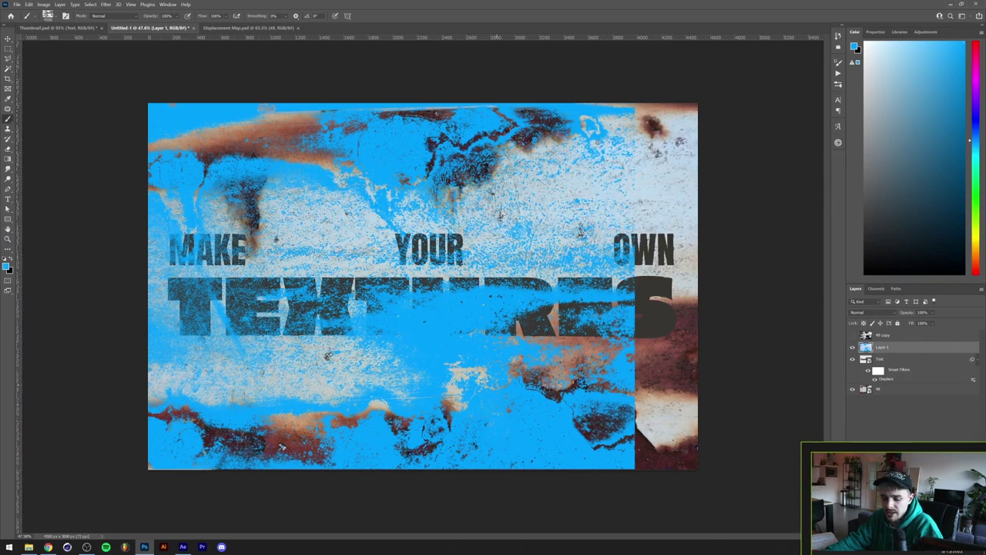
{"action": "key", "text": "ctrl+z"}
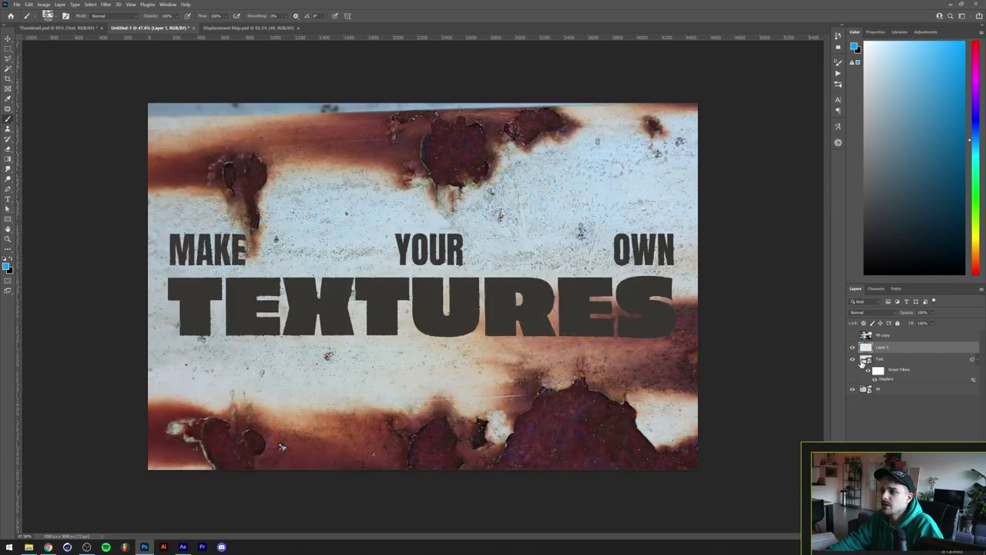
{"action": "key", "text": "Delete"}
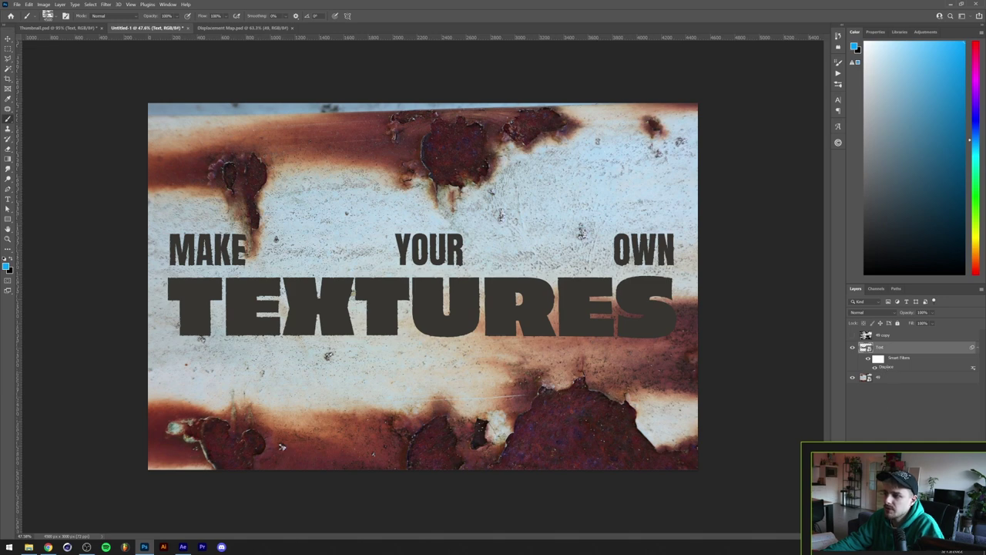
Add a layer mask to the Text layer, stamp the sampled brush on it in black, and switch the foreground colour to white.
{"action": "key", "text": "ctrl+shift+m"}
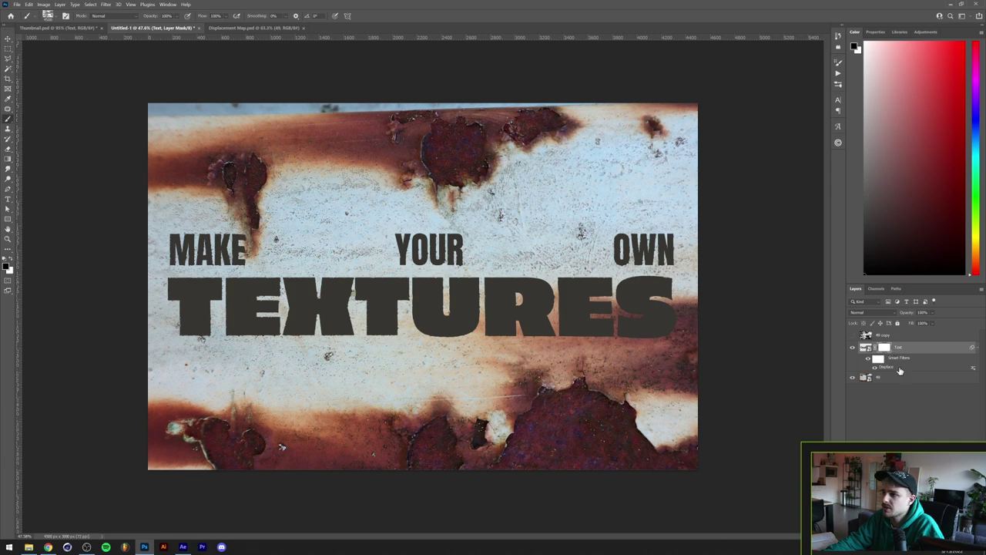
{"action": "key", "text": "ctrl+v"}
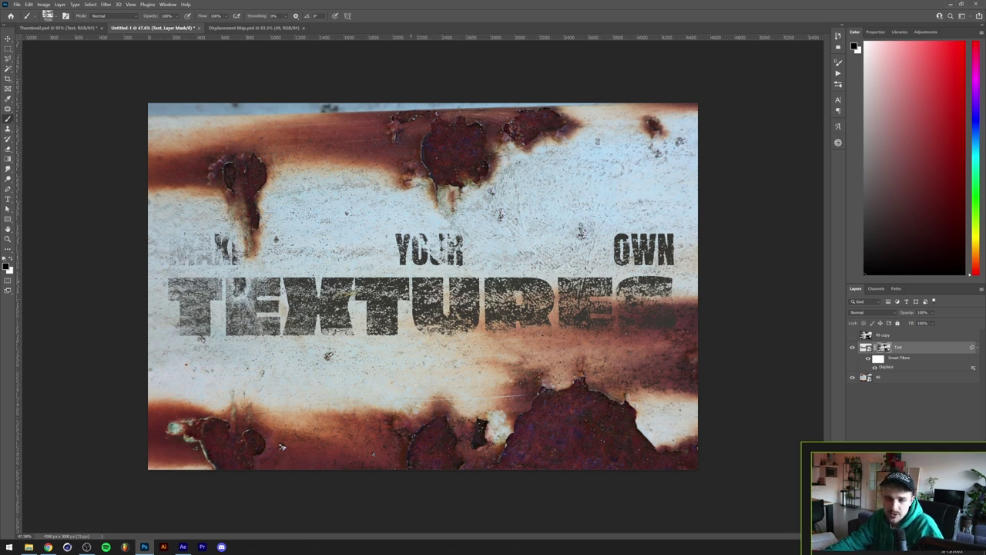
{"action": "key", "text": "x"}
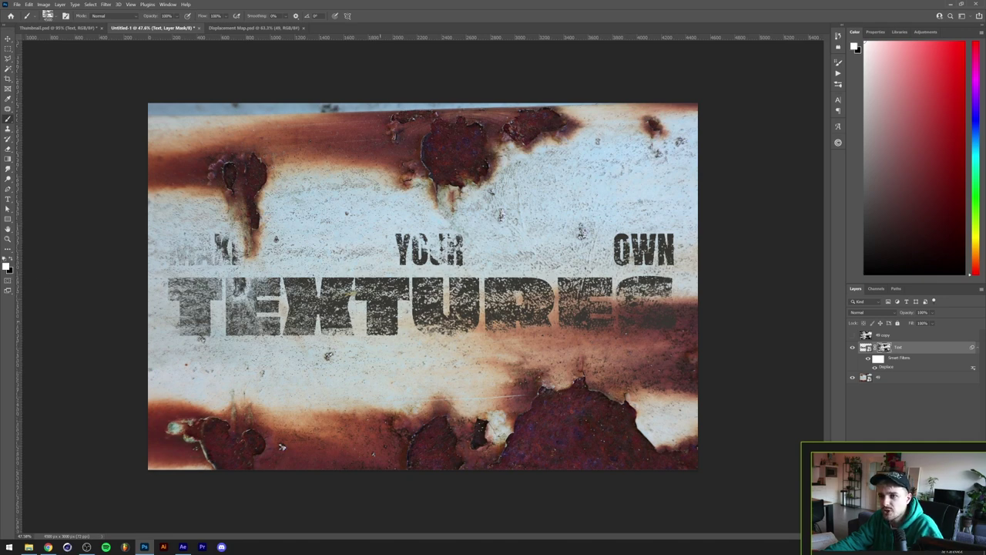
Stamp the sampled brush in white on the Text layer's mask, then display the mask alone and stamp over it repeatedly in black.
{"action": "left_click_drag", "start_coordinate": [202, 248], "coordinate": [380, 324]}
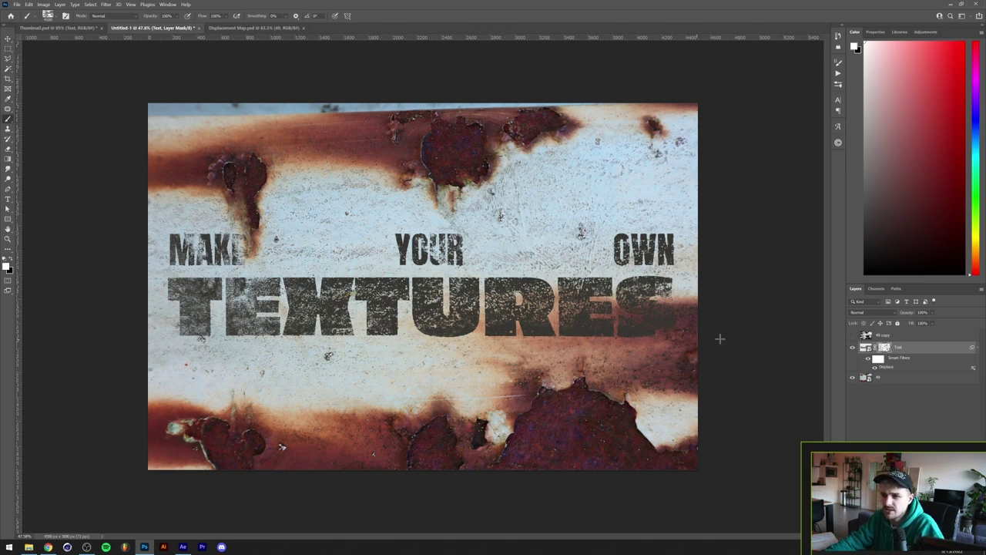
{"action": "left_click", "coordinate": [883, 348], "text": "alt"}
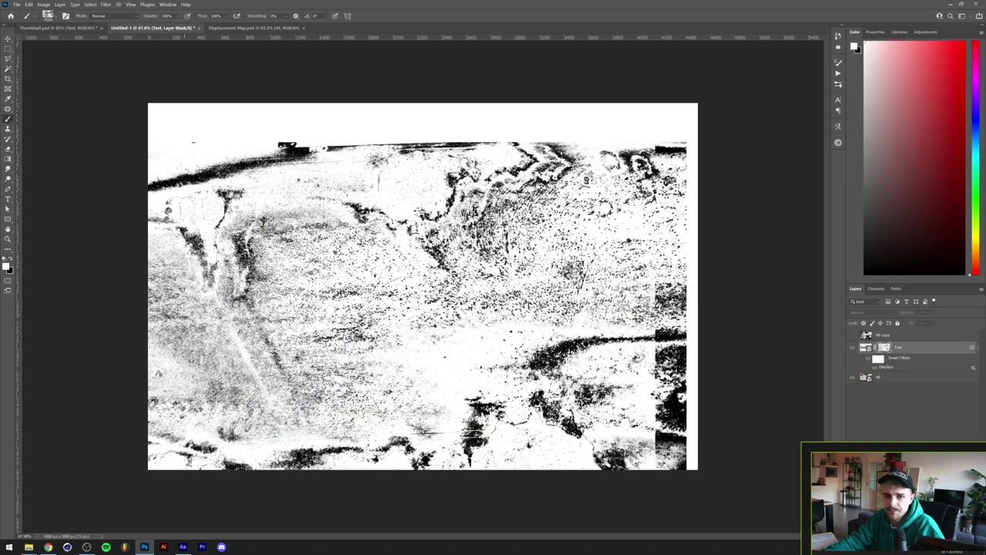
{"action": "left_click", "coordinate": [11, 264]}
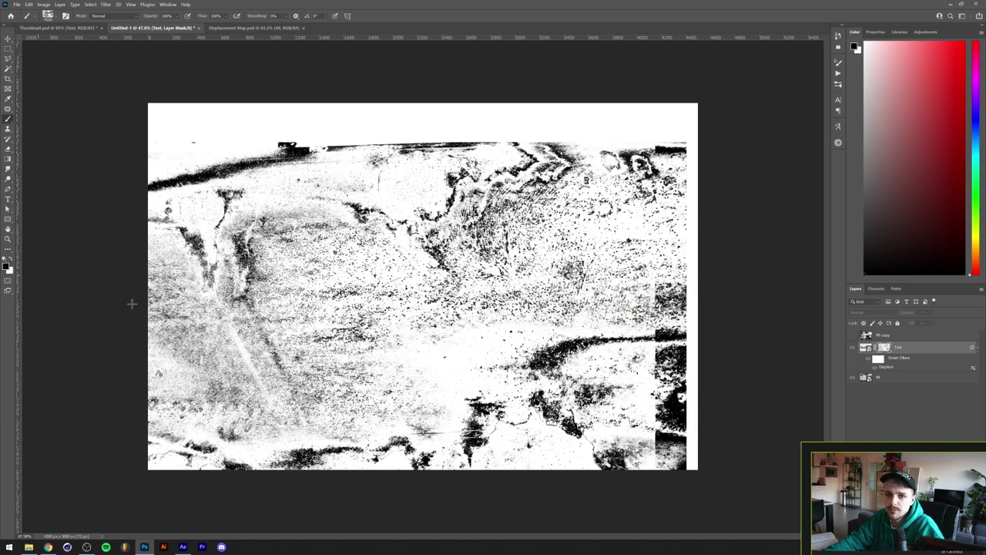
{"action": "left_click", "coordinate": [447, 292]}
{"action": "left_click", "coordinate": [320, 346]}
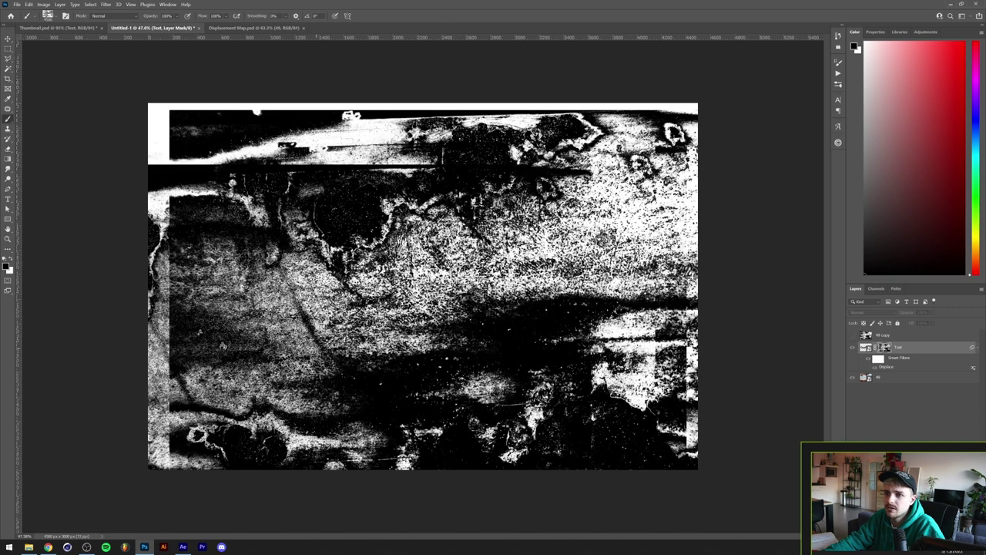
{"action": "left_click", "coordinate": [441, 380]}
{"action": "left_click", "coordinate": [344, 364]}
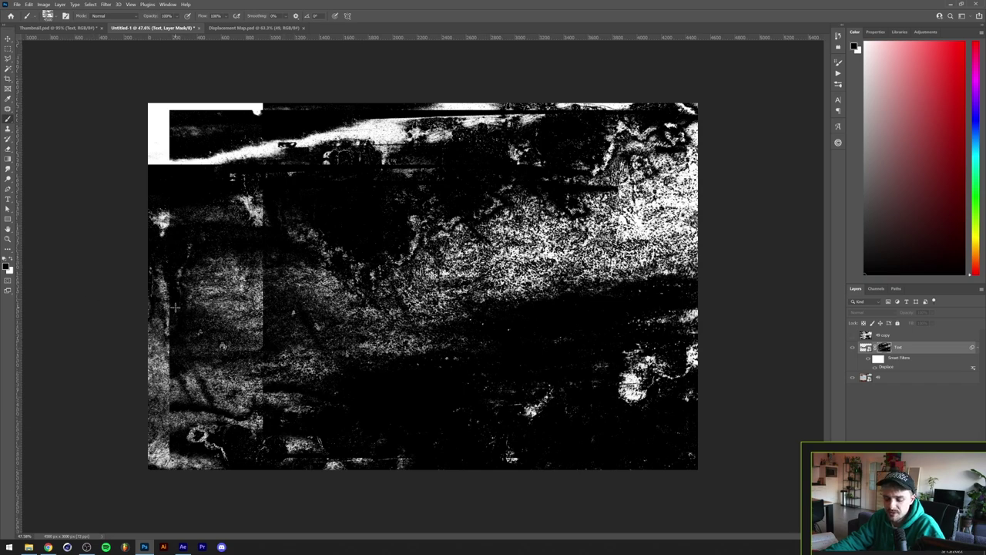
Stamp the sampled brush in white over the Text mask, inspect its grain up close, and return to the composite image.
{"action": "key", "text": "x"}
{"action": "left_click", "coordinate": [345, 362]}
{"action": "left_click", "coordinate": [457, 350]}
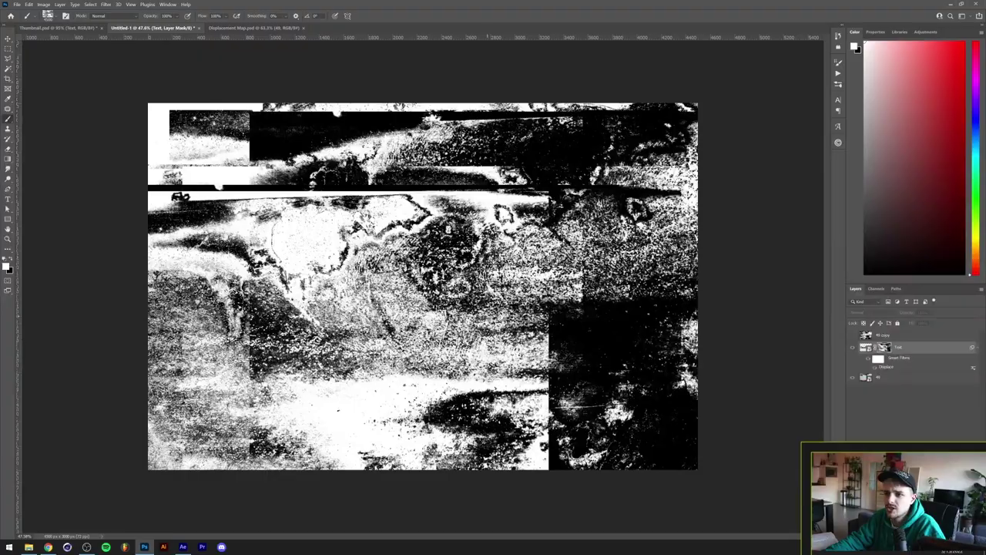
{"action": "key", "text": "ctrl+plus"}
{"action": "key", "text": "ctrl+plus"}
{"action": "key", "text": "ctrl+plus"}
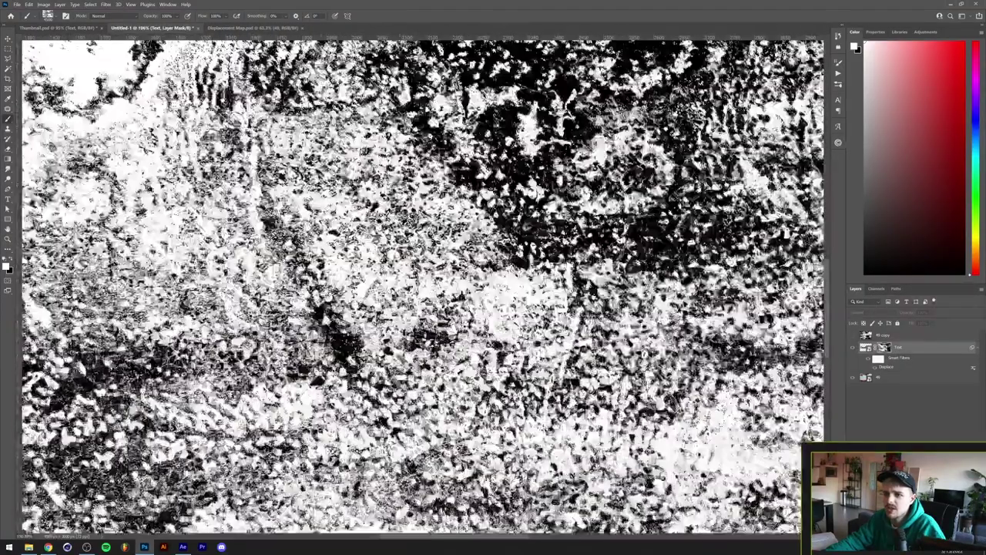
{"action": "key", "text": "ctrl+minus"}
{"action": "key", "text": "ctrl+minus"}
{"action": "key", "text": "ctrl+minus"}
{"action": "key", "text": "ctrl+minus"}
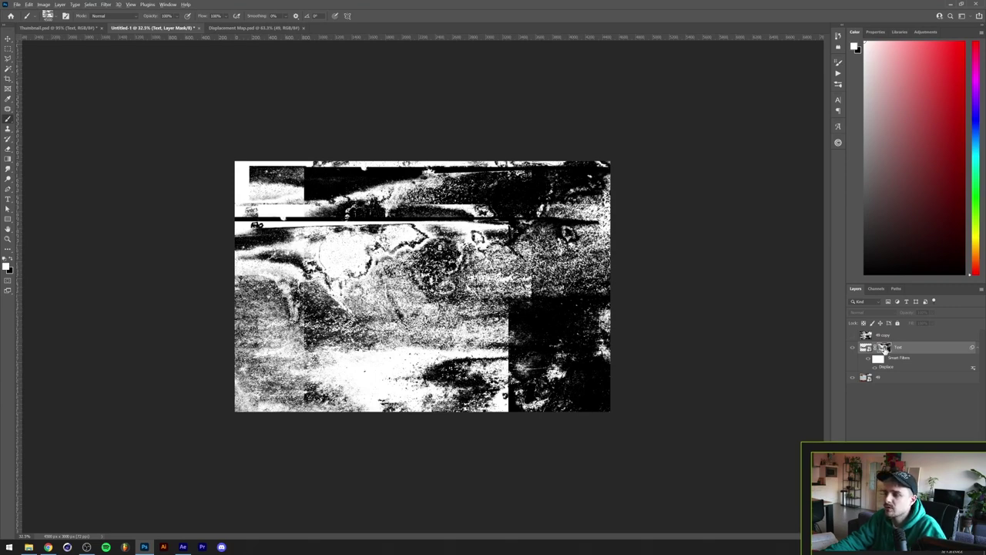
{"action": "left_click", "coordinate": [884, 348], "text": "alt"}
{"action": "key", "text": "ctrl+plus"}
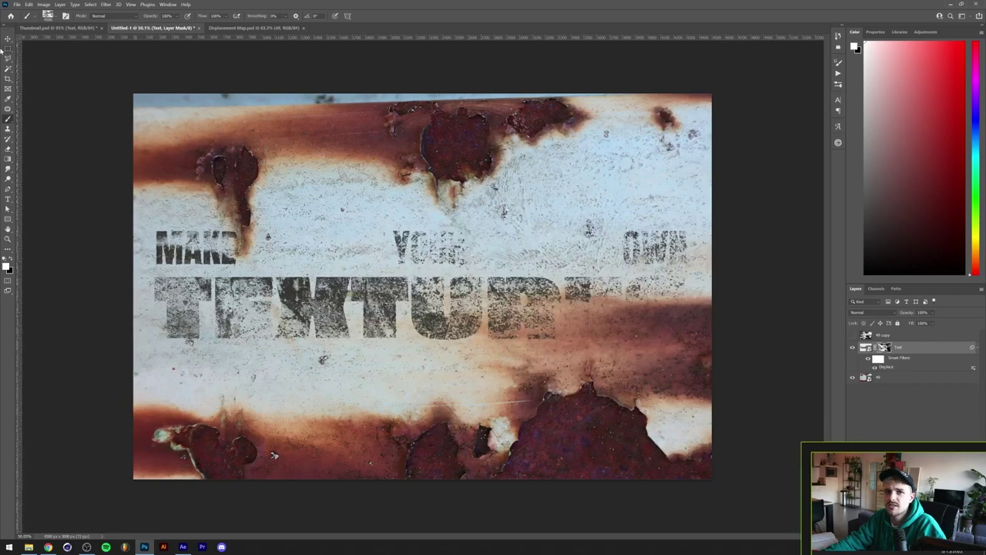
Add a Gradient Map adjustment layer directly above the rust photo layer 49.
{"action": "left_click", "coordinate": [8, 39]}
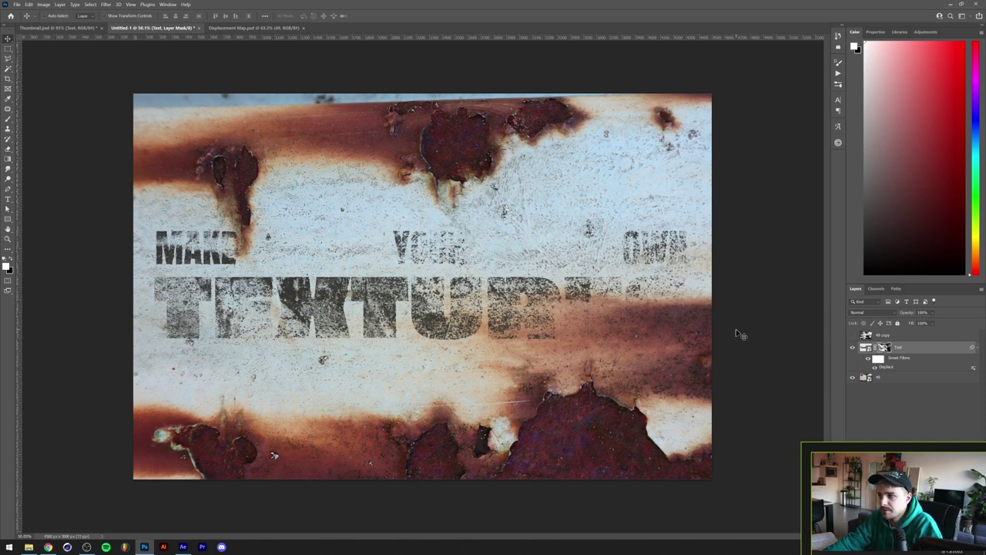
{"action": "left_click", "coordinate": [909, 379]}
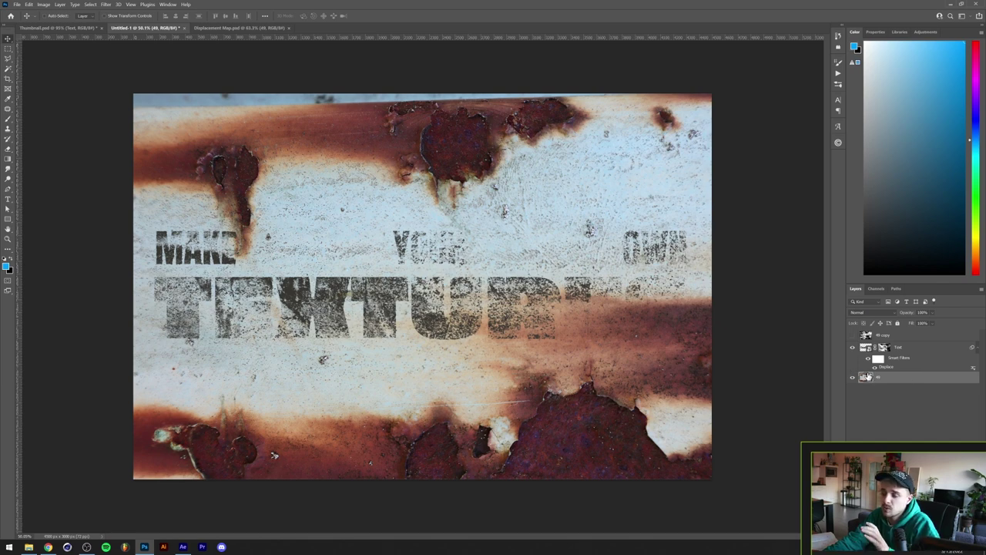
{"action": "left_click", "coordinate": [928, 32]}
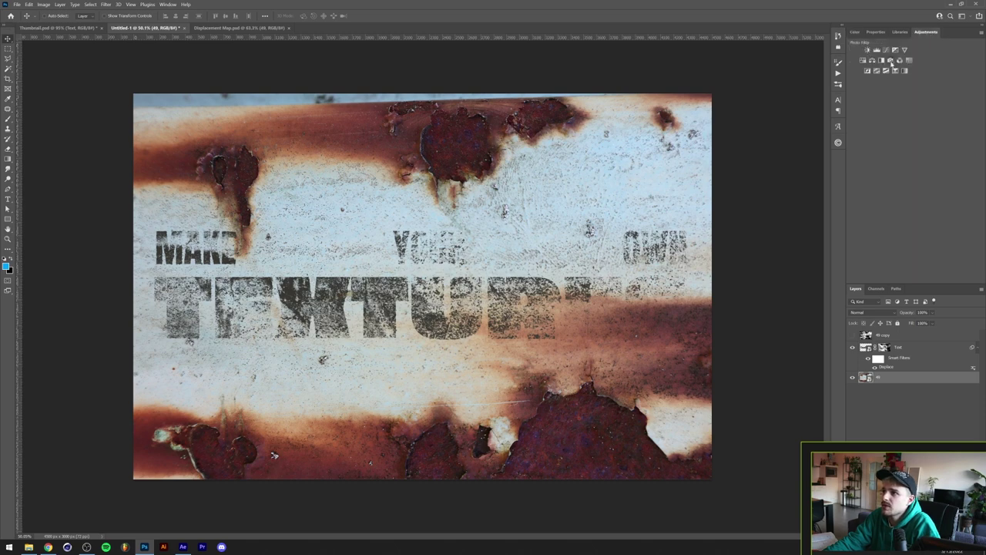
{"action": "left_click", "coordinate": [905, 71]}
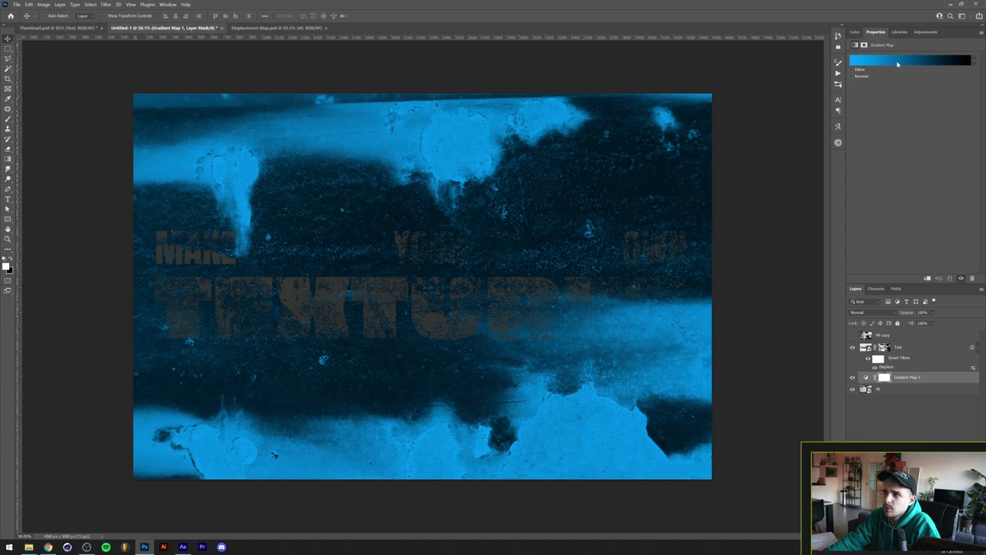
Edit the gradient map so the blue stop sits at 54% with a black stop at the 0% end.
{"action": "left_click", "coordinate": [893, 60]}
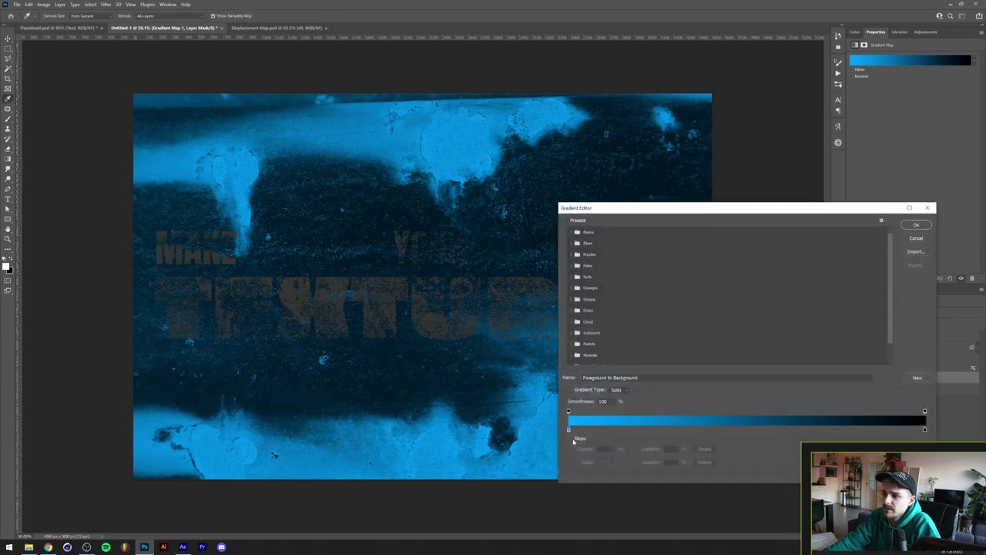
{"action": "left_click_drag", "start_coordinate": [569, 432], "coordinate": [760, 429]}
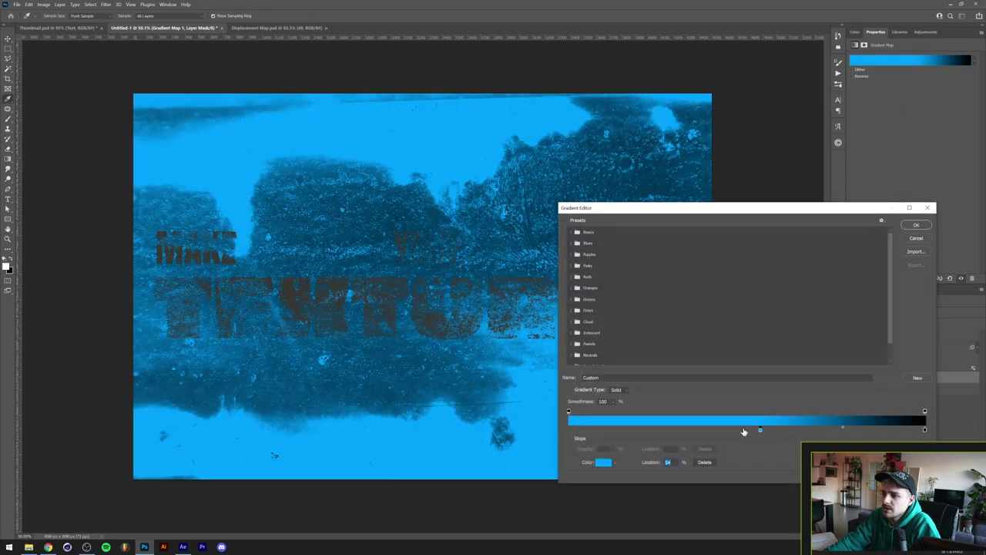
{"action": "left_click", "coordinate": [925, 431]}
{"action": "left_click_drag", "start_coordinate": [589, 431], "coordinate": [568, 431]}
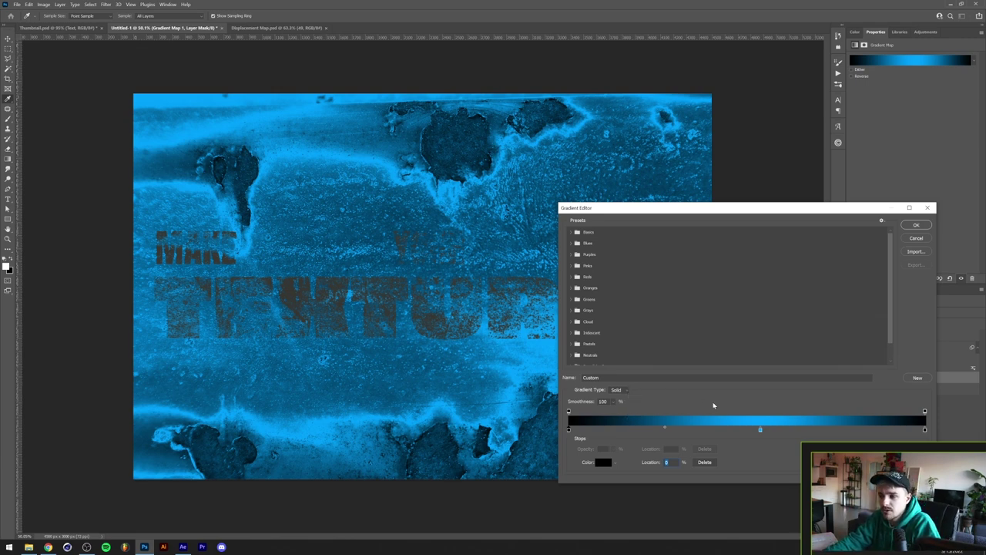
Recolour the gradient's middle stop to yellow and place a black stop at 27%.
{"action": "left_click", "coordinate": [760, 430]}
{"action": "left_click", "coordinate": [603, 462]}
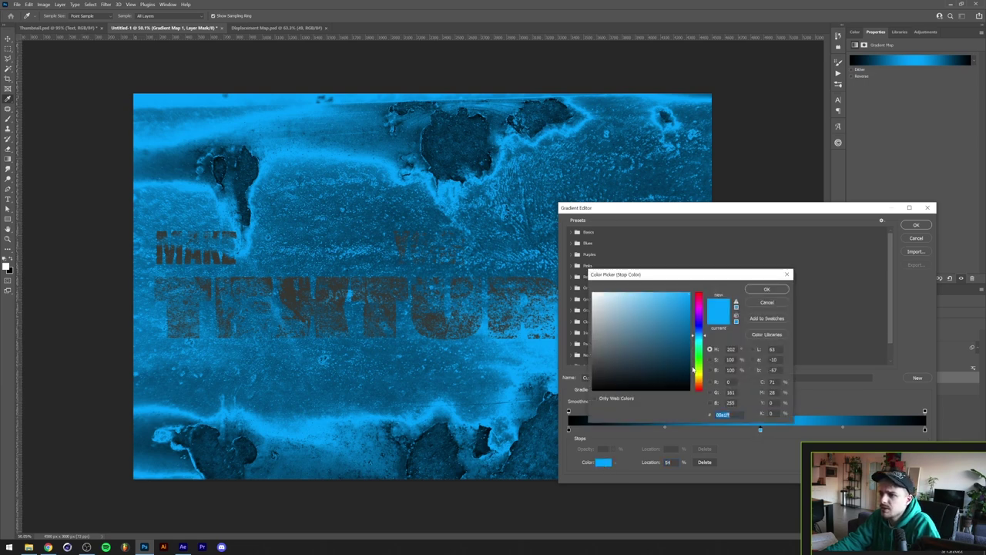
{"action": "left_click", "coordinate": [699, 376]}
{"action": "key", "text": "Return"}
{"action": "left_click", "coordinate": [664, 429]}
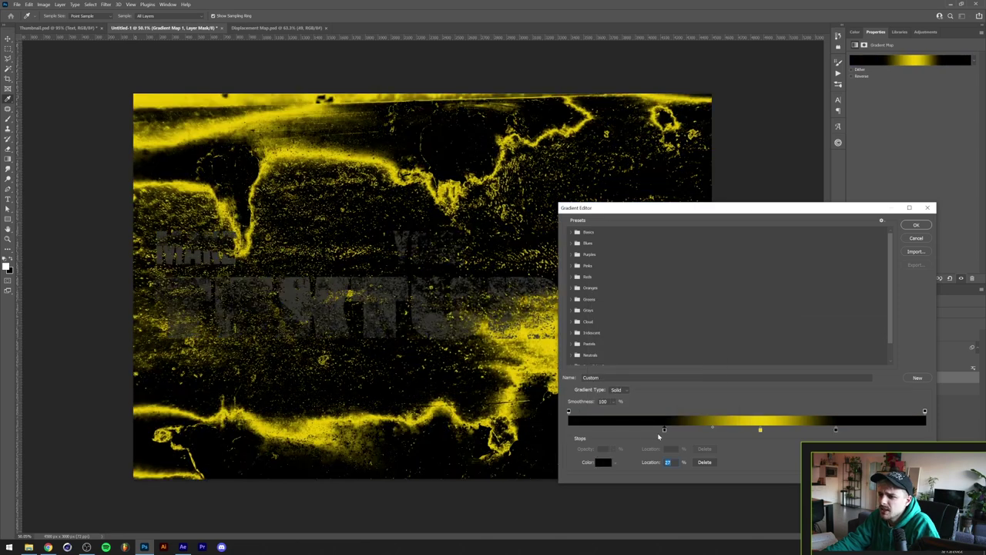
Tint the gradient's 27% stop a very dark green instead of pure black.
{"action": "left_click", "coordinate": [602, 462]}
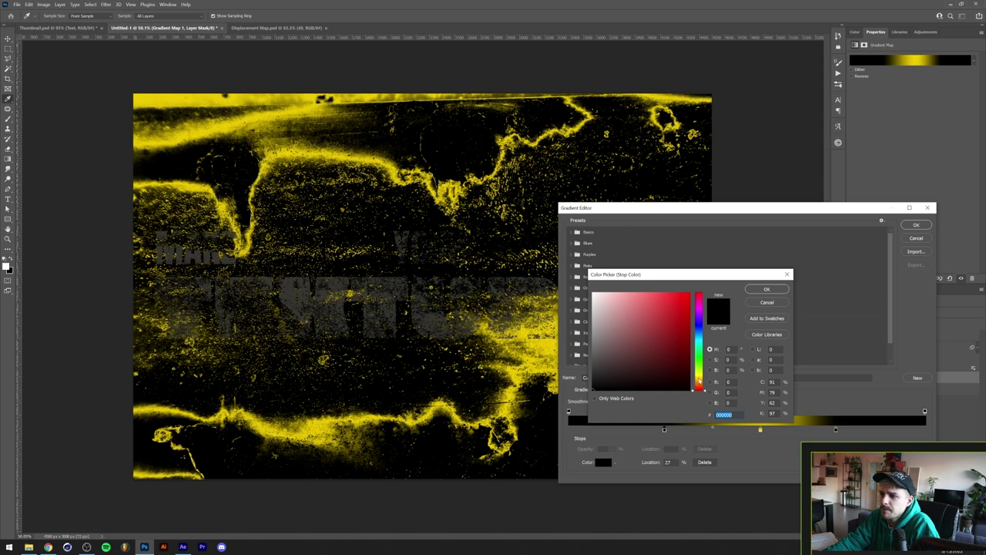
{"action": "left_click", "coordinate": [698, 379]}
{"action": "left_click_drag", "start_coordinate": [702, 379], "coordinate": [699, 360]}
{"action": "left_click", "coordinate": [613, 377]}
{"action": "left_click", "coordinate": [777, 290]}
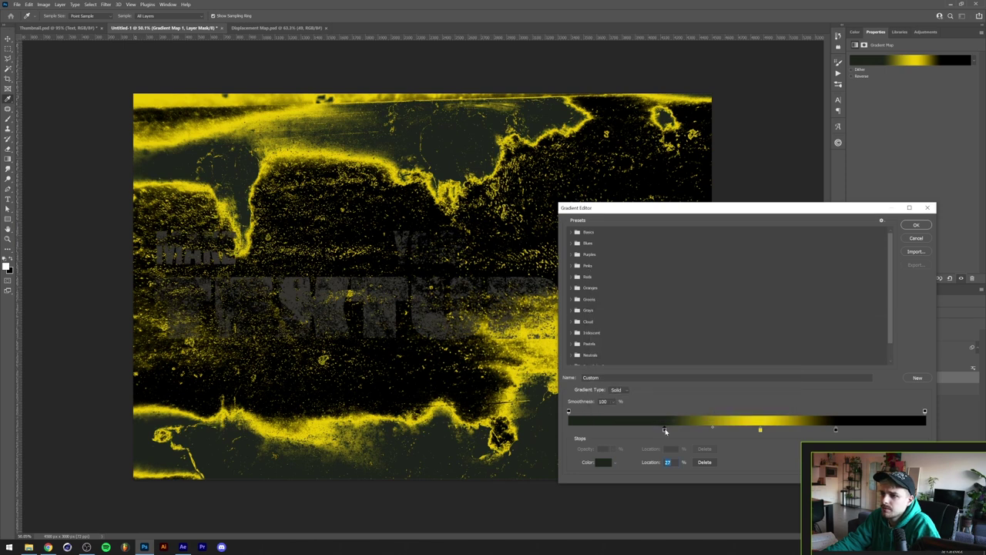
Move the dark stop beyond the yellow further out, add dark stops around the yellow band, and apply the gradient.
{"action": "left_click_drag", "start_coordinate": [835, 427], "coordinate": [867, 429]}
{"action": "left_click", "coordinate": [811, 430]}
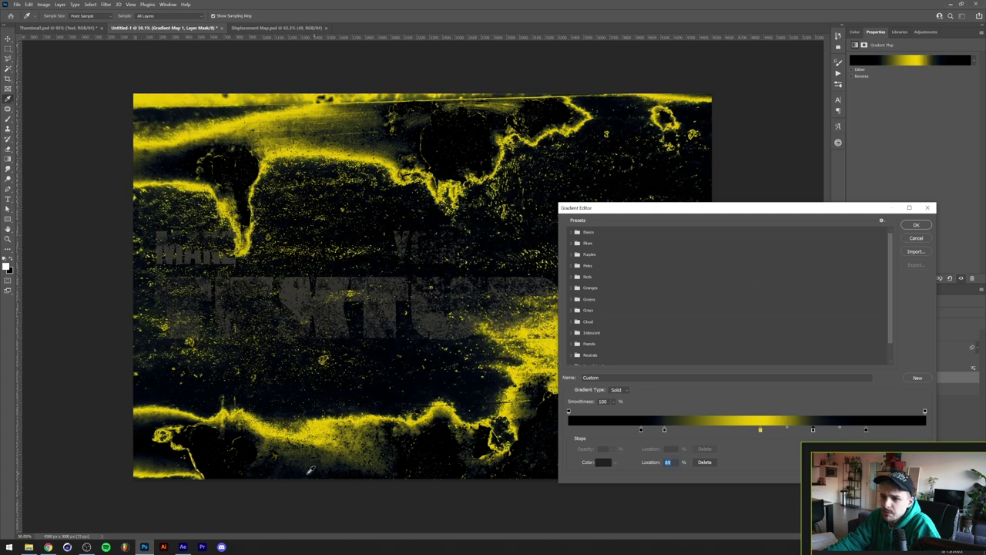
{"action": "left_click", "coordinate": [916, 225]}
{"action": "scroll", "coordinate": [347, 471], "scroll_direction": "up", "scroll_amount": 6}
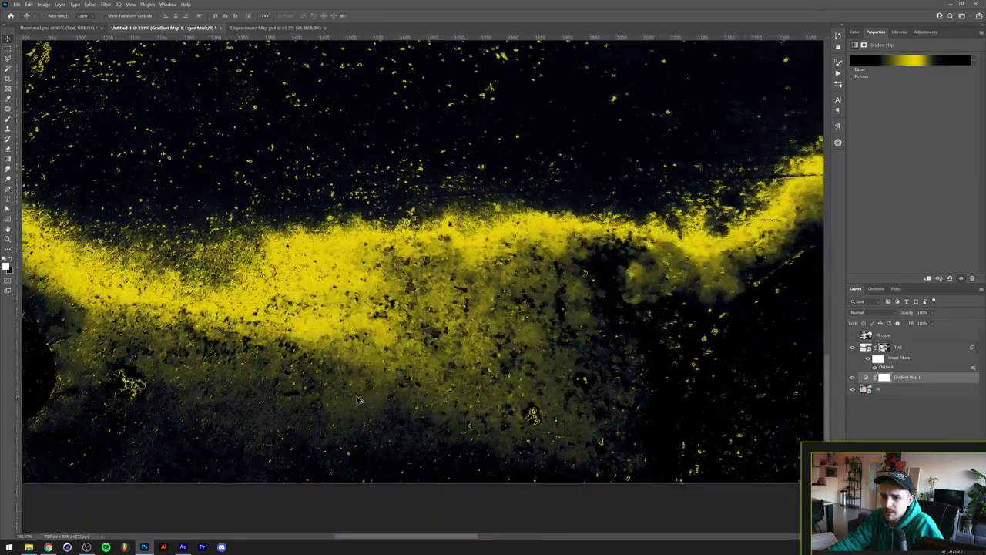
{"action": "scroll", "coordinate": [361, 400], "scroll_direction": "down", "scroll_amount": 6}
Open the Text smart object, change its Color Overlay to a pale cream, and save and close it.
{"action": "left_click", "coordinate": [878, 336]}
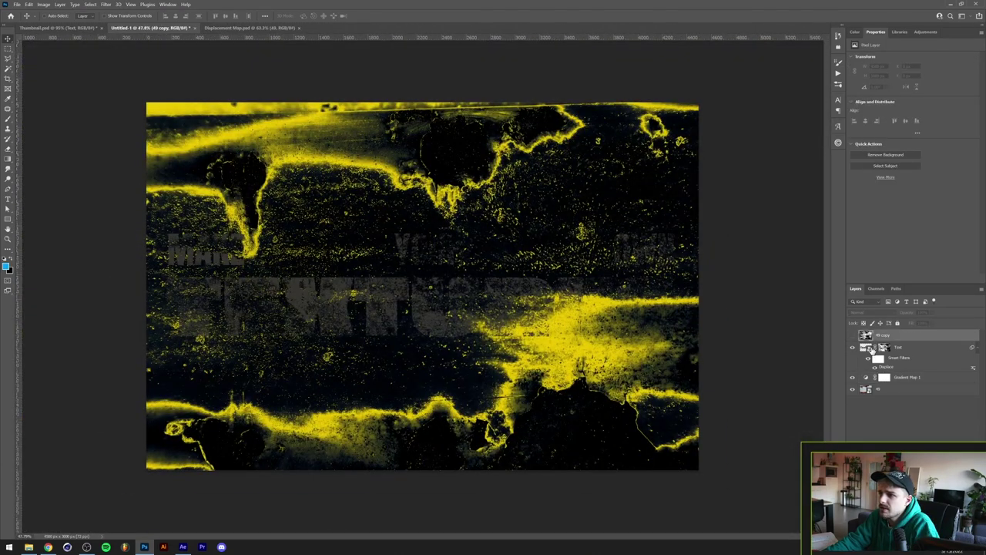
{"action": "left_click", "coordinate": [870, 350]}
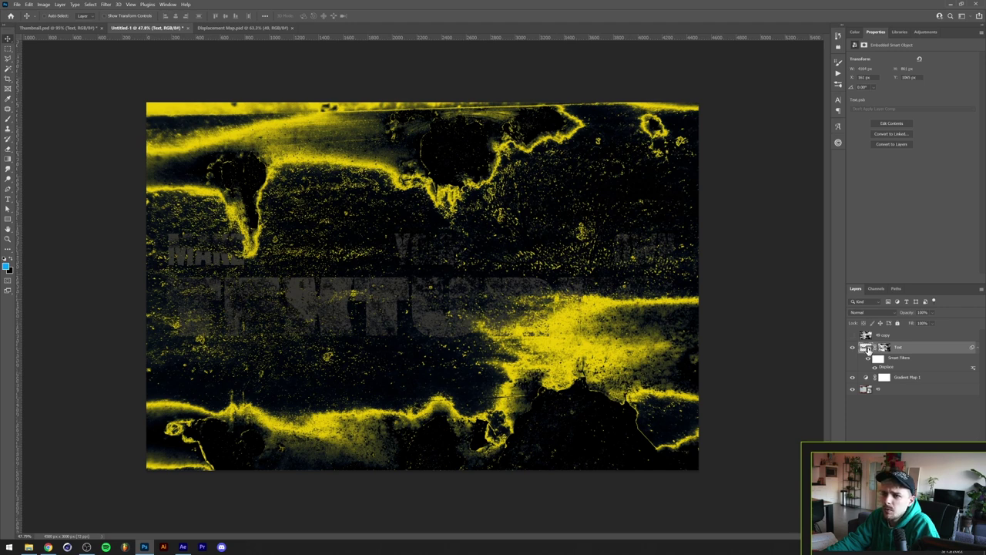
{"action": "double_click", "coordinate": [868, 349]}
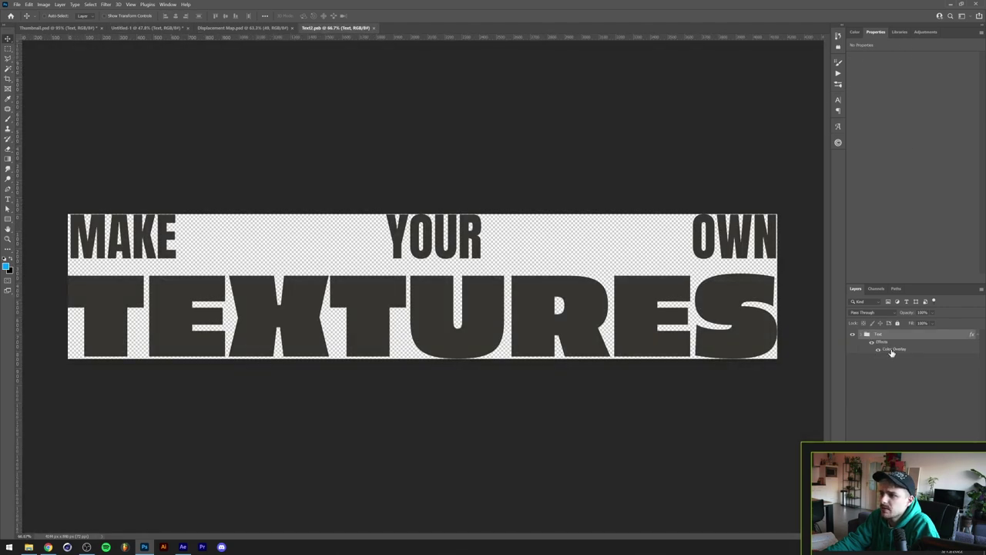
{"action": "double_click", "coordinate": [891, 351]}
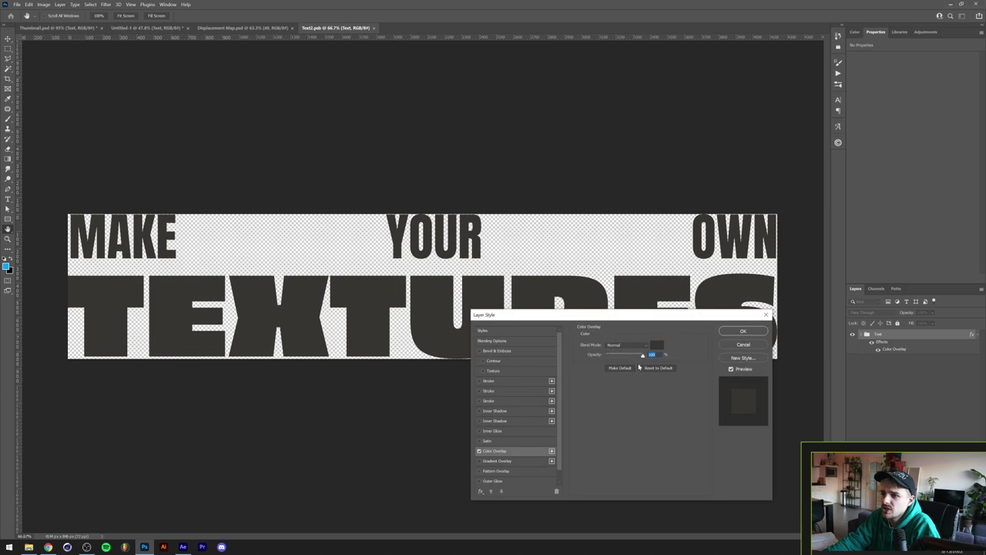
{"action": "left_click", "coordinate": [654, 345]}
{"action": "left_click", "coordinate": [602, 305]}
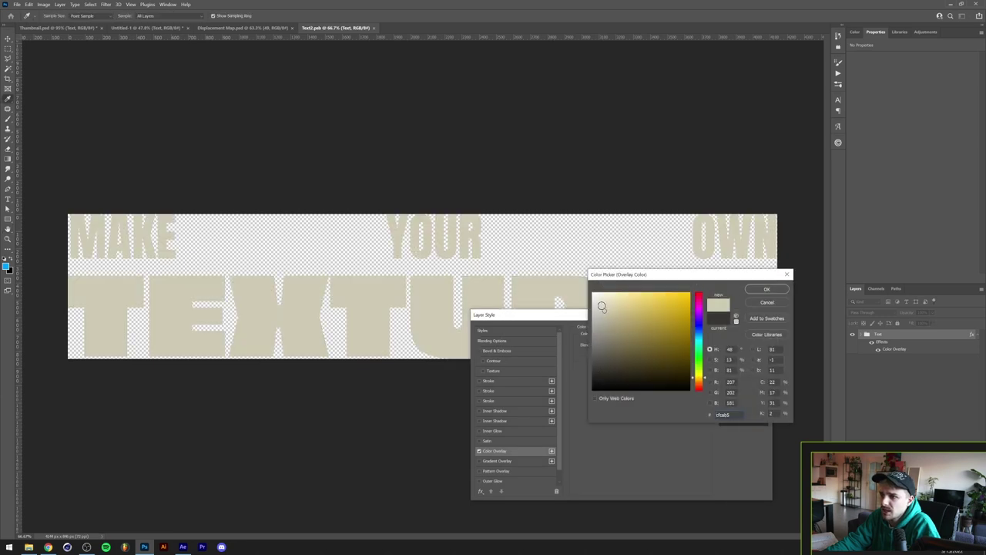
{"action": "left_click", "coordinate": [759, 291]}
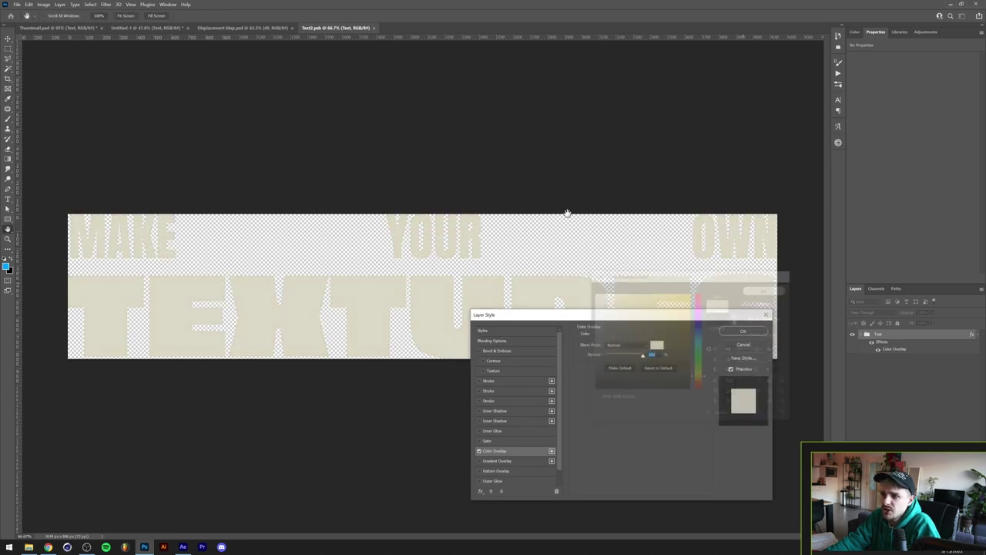
{"action": "left_click", "coordinate": [745, 330]}
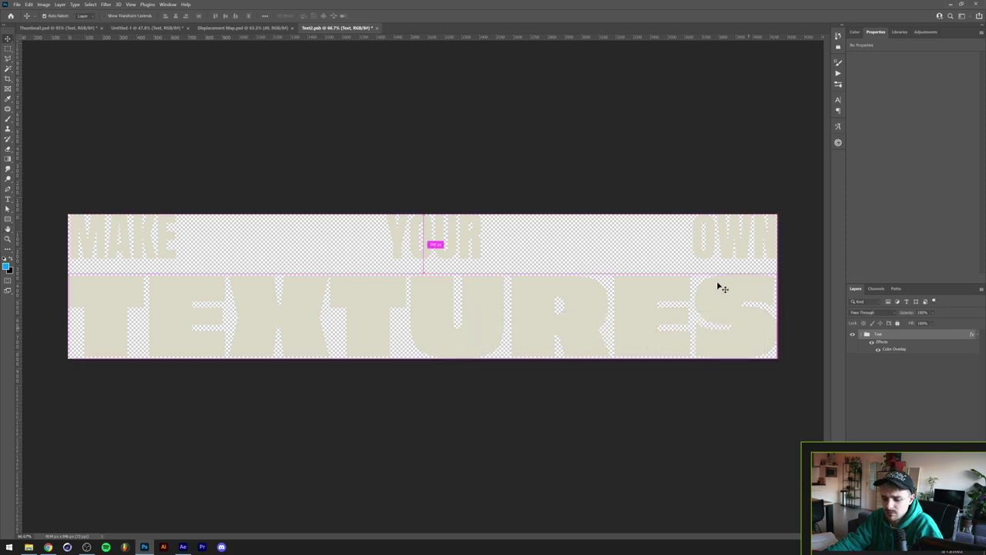
{"action": "left_click", "coordinate": [376, 28]}
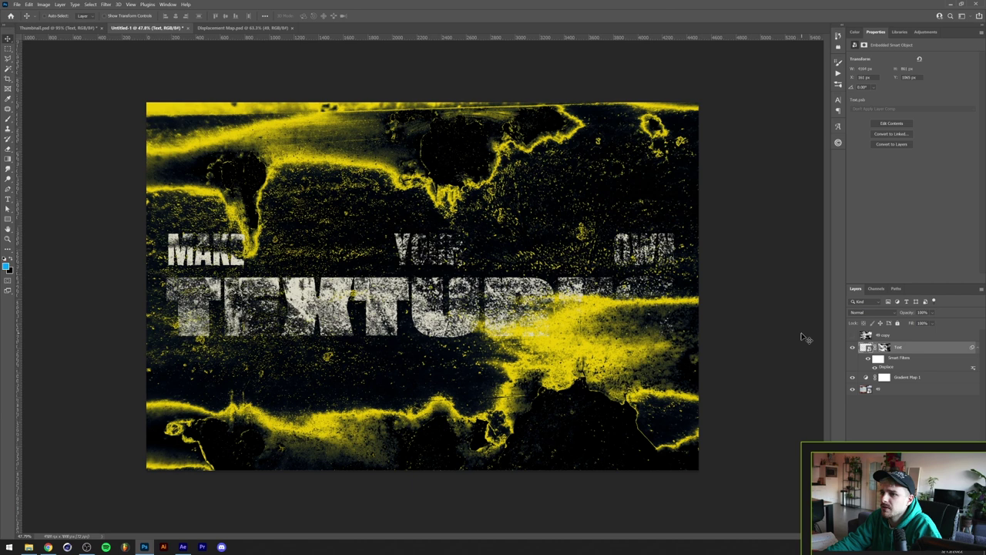
Unlink the layer mask from the Text smart object and select the mask for moving on its own.
{"action": "left_click", "coordinate": [885, 348]}
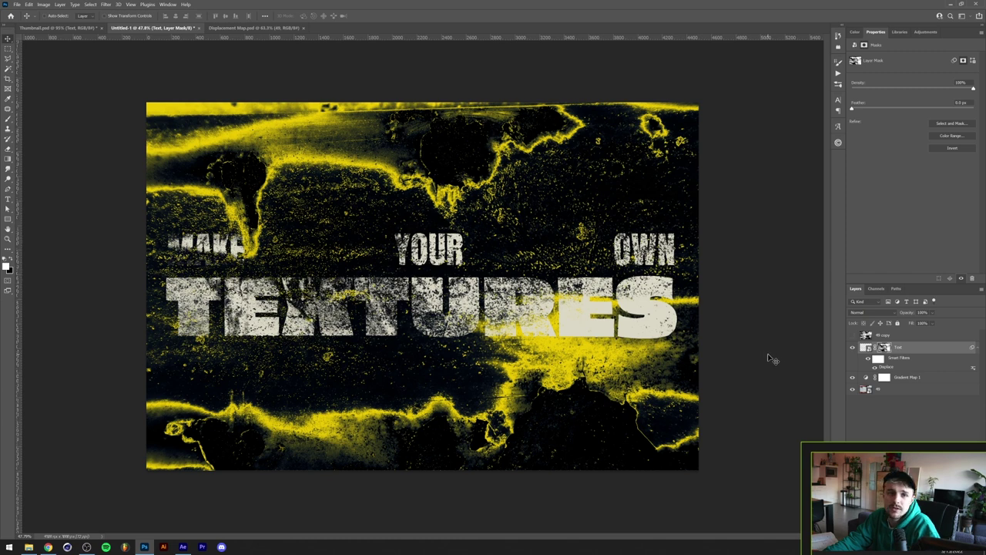
{"action": "left_click", "coordinate": [868, 348]}
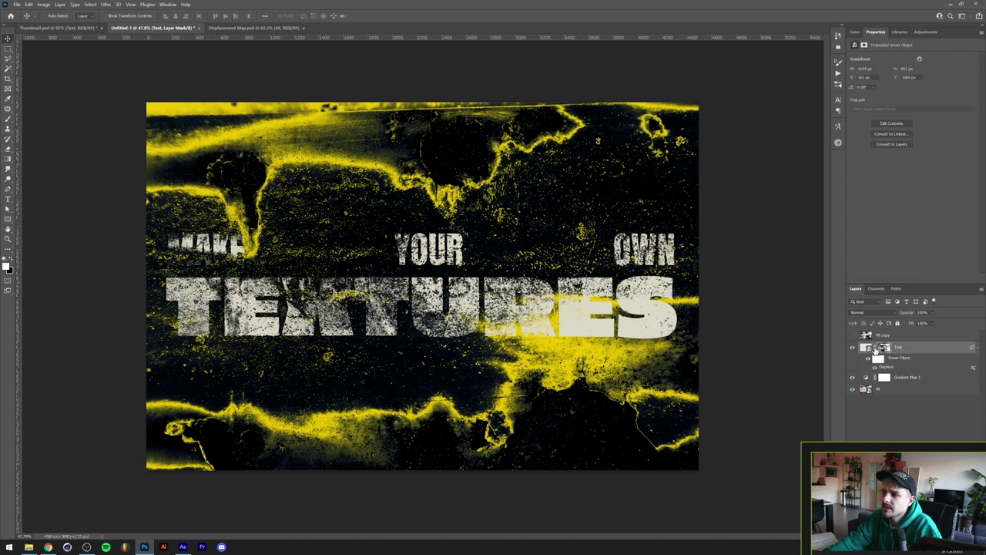
{"action": "left_click", "coordinate": [884, 350]}
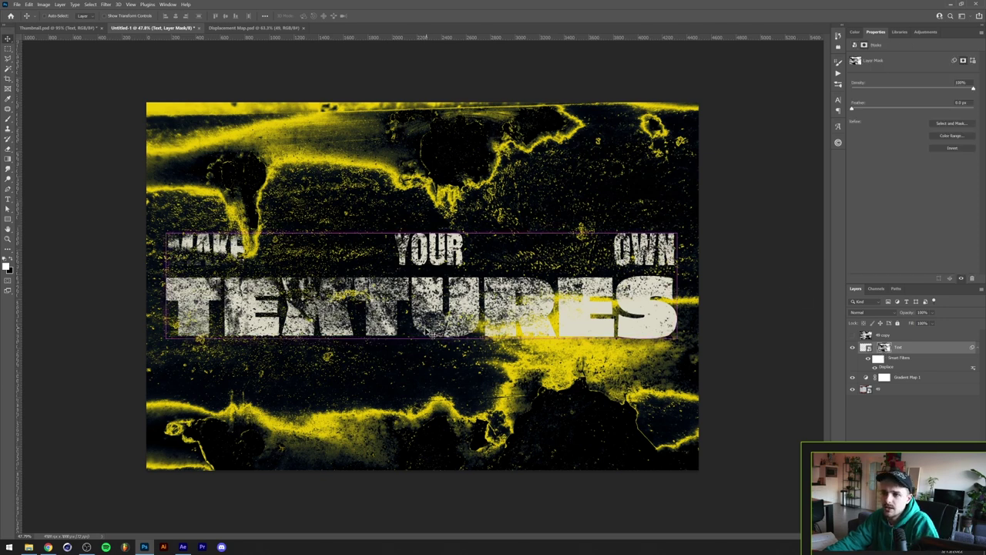
{"action": "left_click_drag", "start_coordinate": [426, 331], "coordinate": [427, 331]}
Free-transform the unlinked mask, enlarging, rotating and repositioning it so the wear pattern spreads differently across the lettering.
{"action": "key", "text": "ctrl+t"}
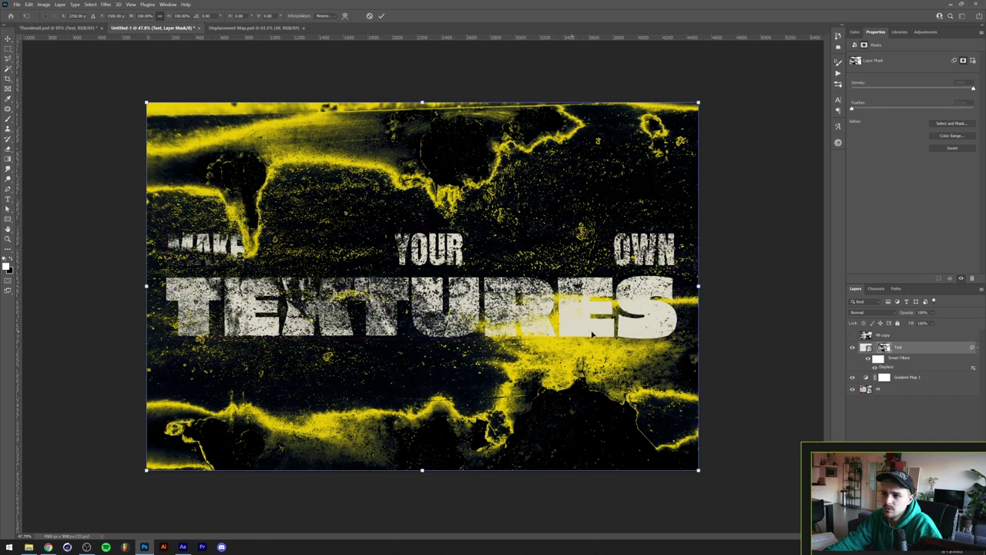
{"action": "left_click_drag", "start_coordinate": [697, 285], "coordinate": [775, 294]}
{"action": "left_click_drag", "start_coordinate": [799, 264], "coordinate": [800, 344]}
{"action": "left_click_drag", "start_coordinate": [551, 378], "coordinate": [568, 378]}
{"action": "key", "text": "Return"}
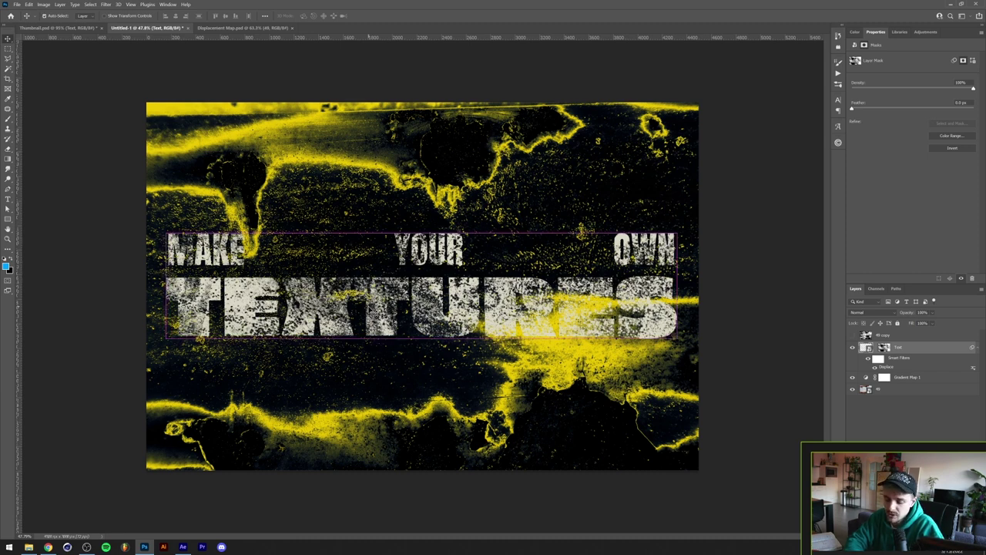
{"action": "key", "text": "ctrl+m"}
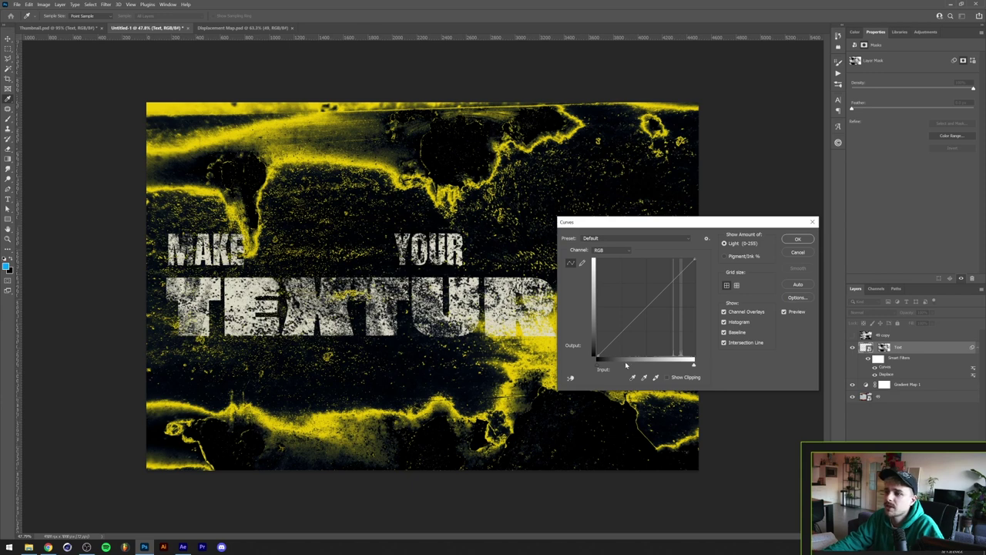
{"action": "left_click_drag", "start_coordinate": [601, 369], "coordinate": [677, 373]}
{"action": "left_click", "coordinate": [798, 252]}
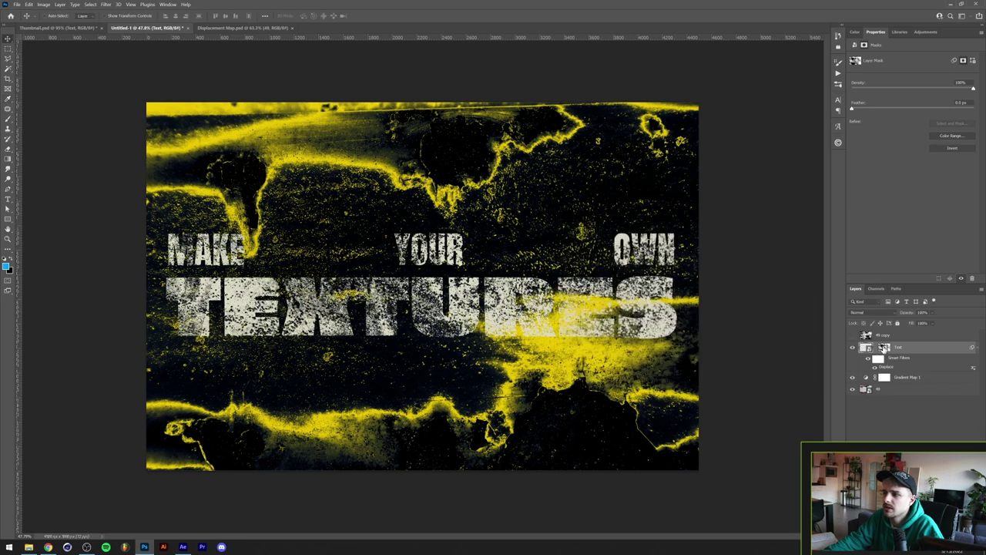
Apply Curves to the Text layer's mask, moving the black input to 68 and the white input to 115 to sharpen the wear.
{"action": "left_click", "coordinate": [886, 348]}
{"action": "key", "text": "ctrl+m"}
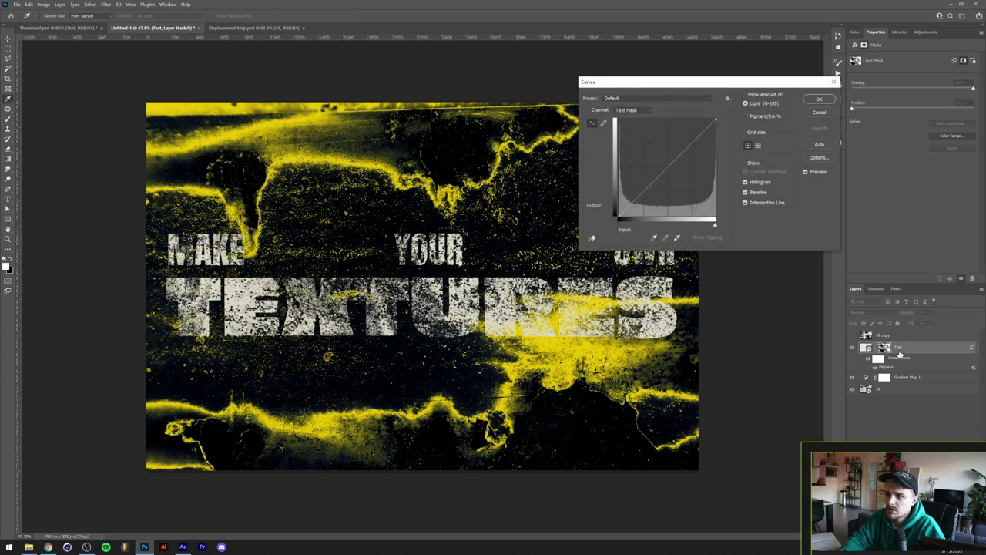
{"action": "left_click_drag", "start_coordinate": [620, 228], "coordinate": [643, 224]}
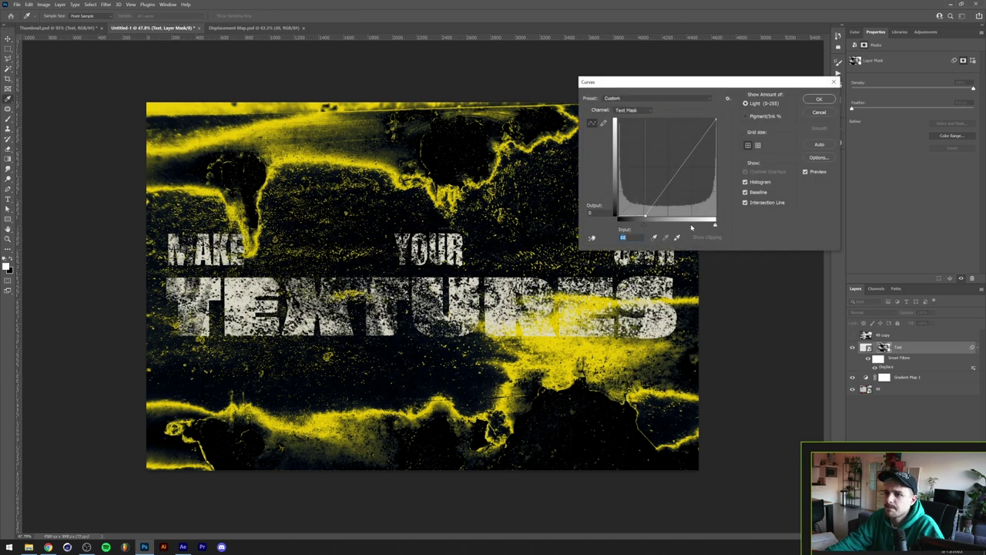
{"action": "left_click_drag", "start_coordinate": [716, 225], "coordinate": [661, 225]}
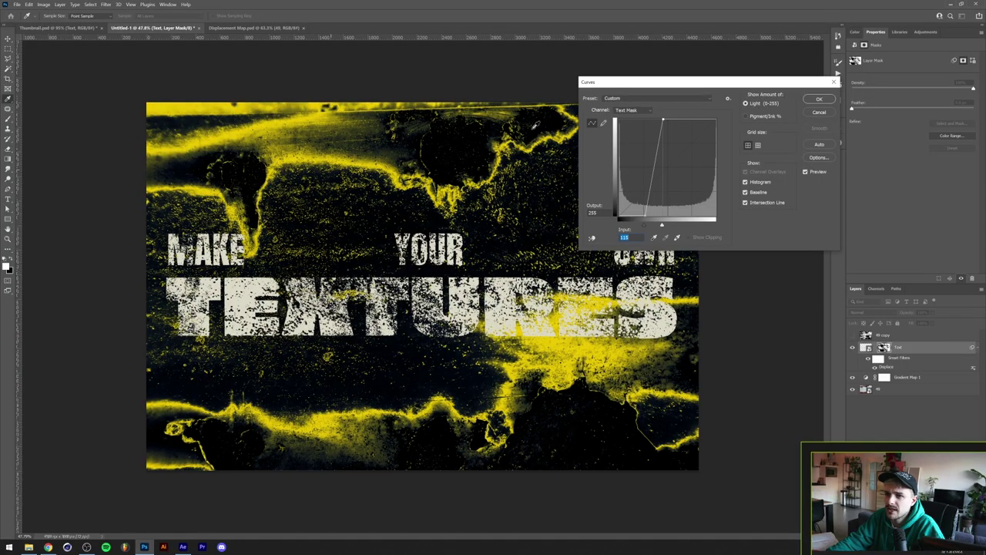
{"action": "left_click", "coordinate": [819, 99]}
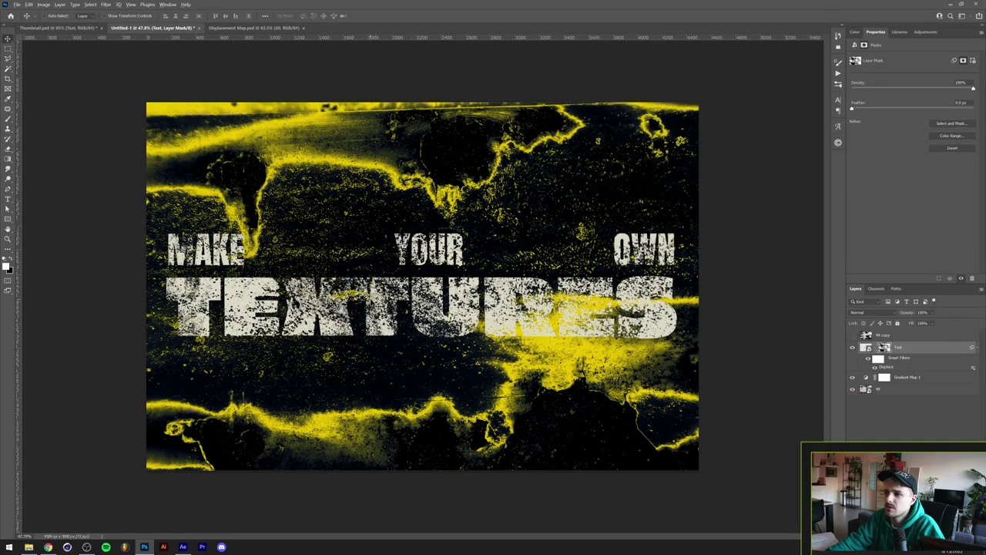
Apply a Box Blur with a 1-pixel radius to the Text smart object and fit the artwork in the view.
{"action": "scroll", "coordinate": [386, 304], "scroll_direction": "up", "scroll_amount": 3}
{"action": "scroll", "coordinate": [423, 333], "scroll_direction": "up", "scroll_amount": 5}
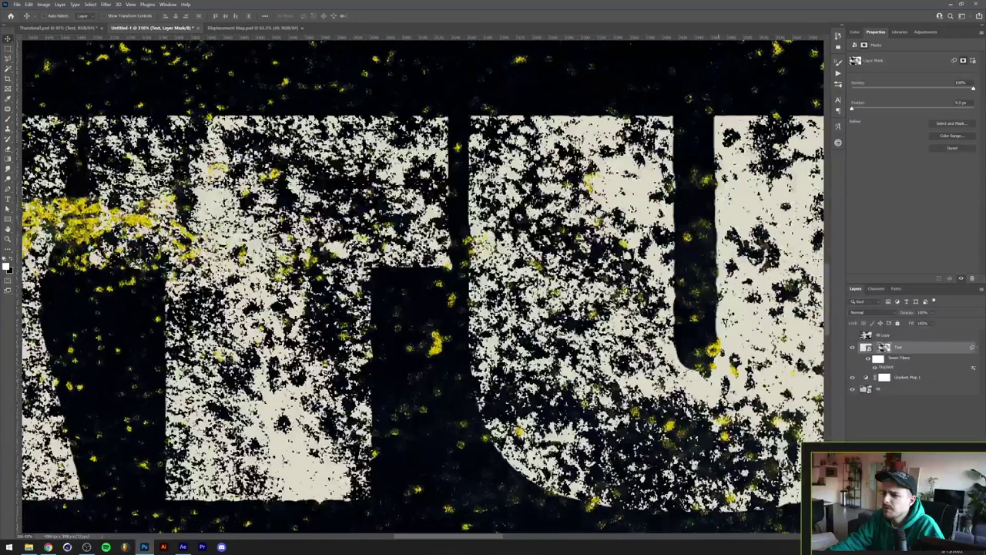
{"action": "left_click", "coordinate": [873, 348]}
{"action": "left_click", "coordinate": [105, 4]}
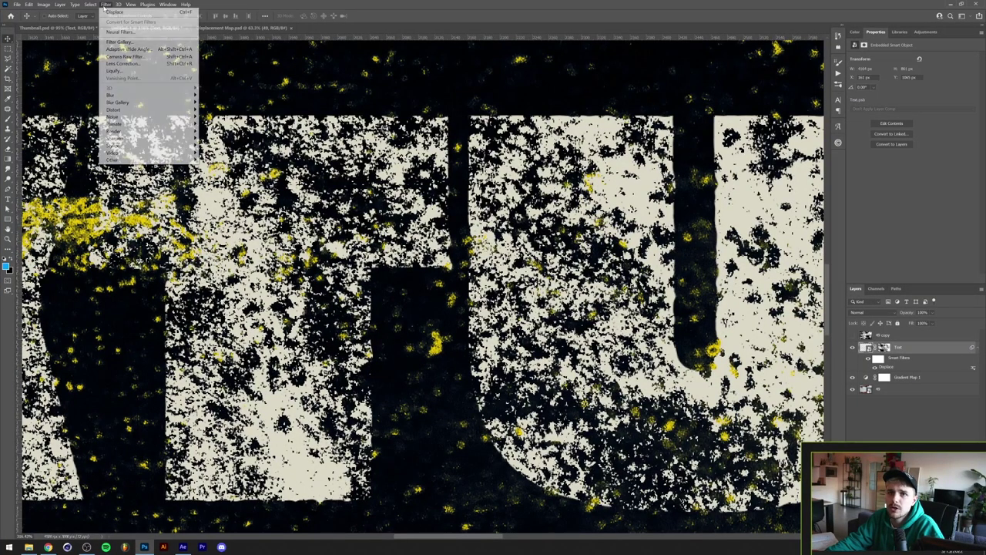
{"action": "mouse_move", "coordinate": [113, 95]}
{"action": "left_click", "coordinate": [229, 118]}
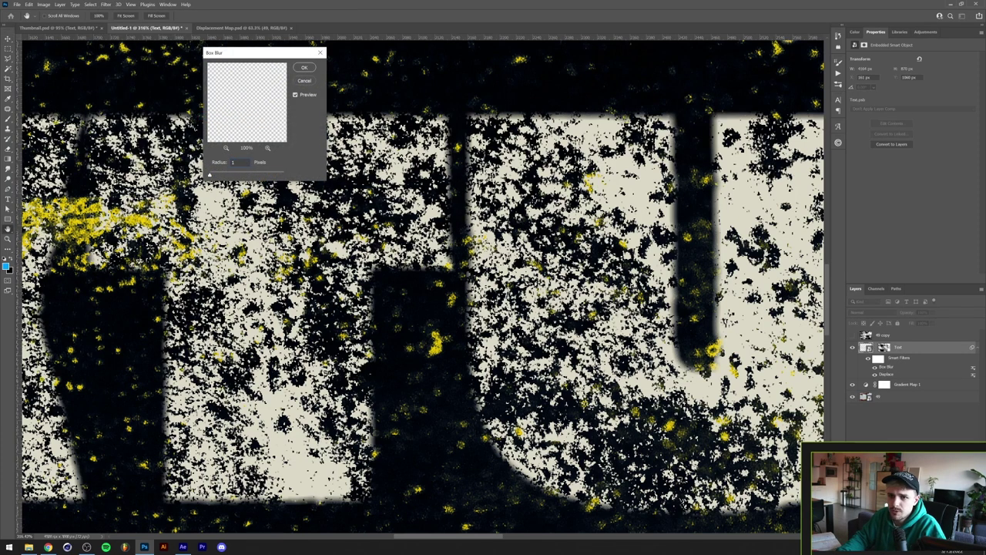
{"action": "key", "text": "Return"}
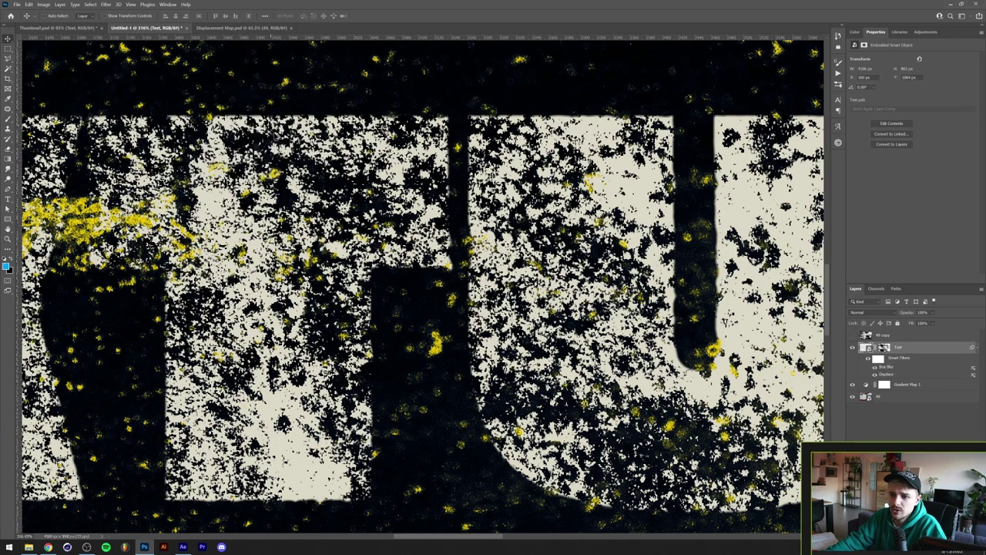
{"action": "key", "text": "ctrl+0"}
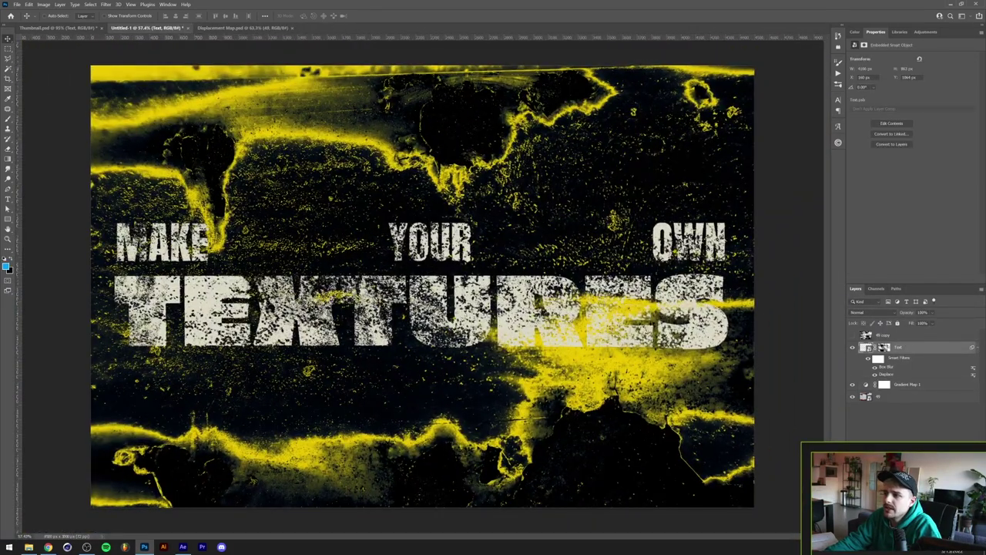
Add a default-reset Drop Shadow to the Text layer, using Normal blending, 100% opacity and 0 px distance.
{"action": "left_click", "coordinate": [883, 349]}
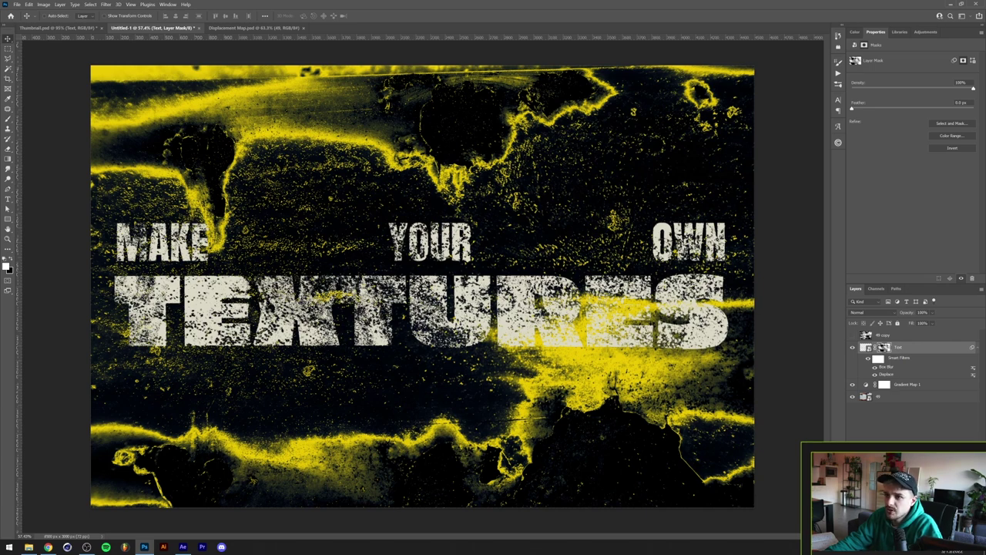
{"action": "left_click", "coordinate": [655, 452]}
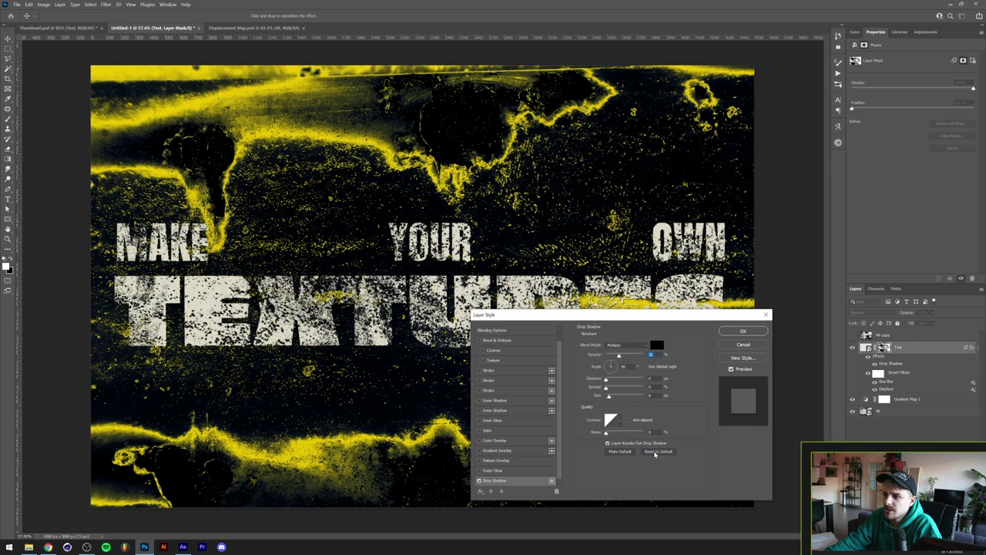
{"action": "left_click_drag", "start_coordinate": [665, 317], "coordinate": [799, 196]}
{"action": "left_click", "coordinate": [758, 224]}
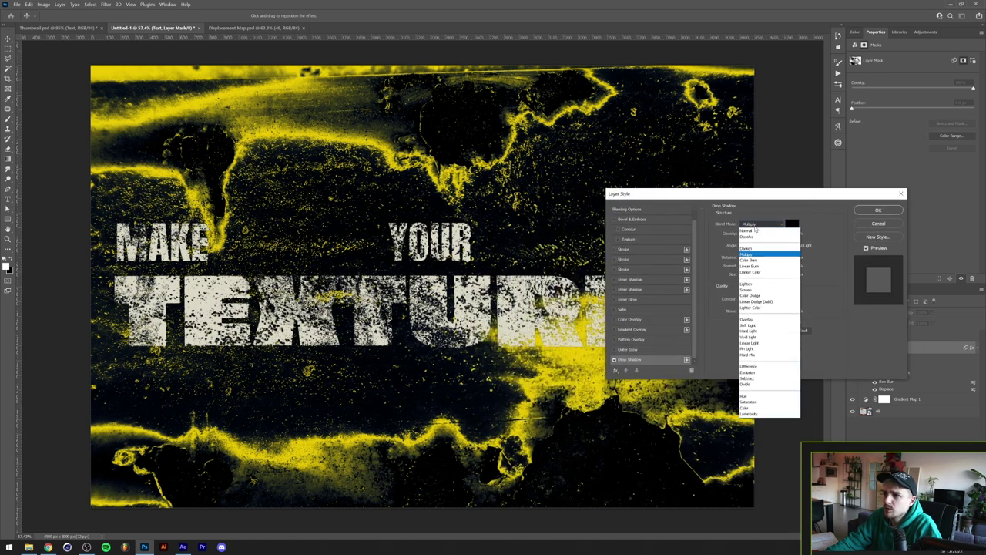
{"action": "left_click", "coordinate": [755, 223]}
{"action": "left_click_drag", "start_coordinate": [756, 234], "coordinate": [778, 234]}
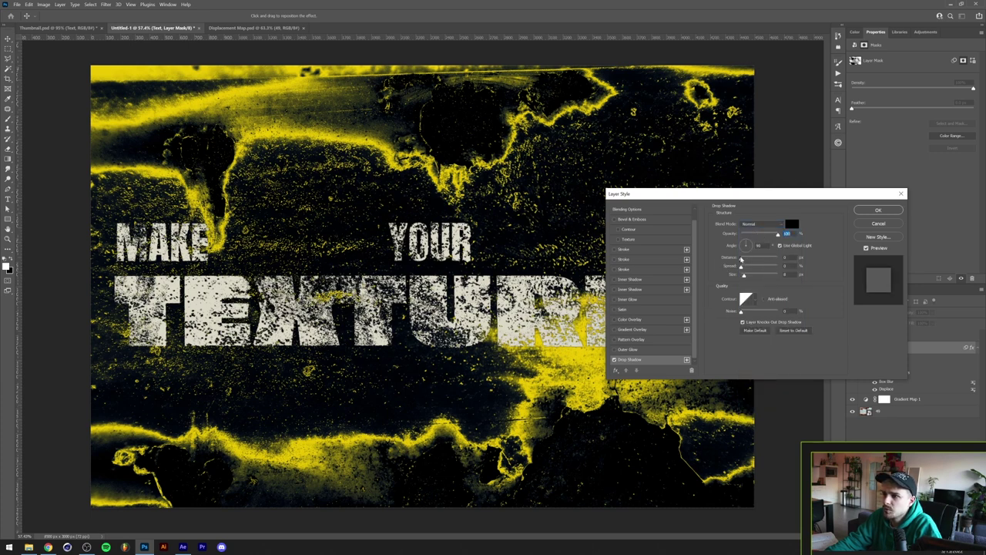
{"action": "left_click", "coordinate": [741, 258]}
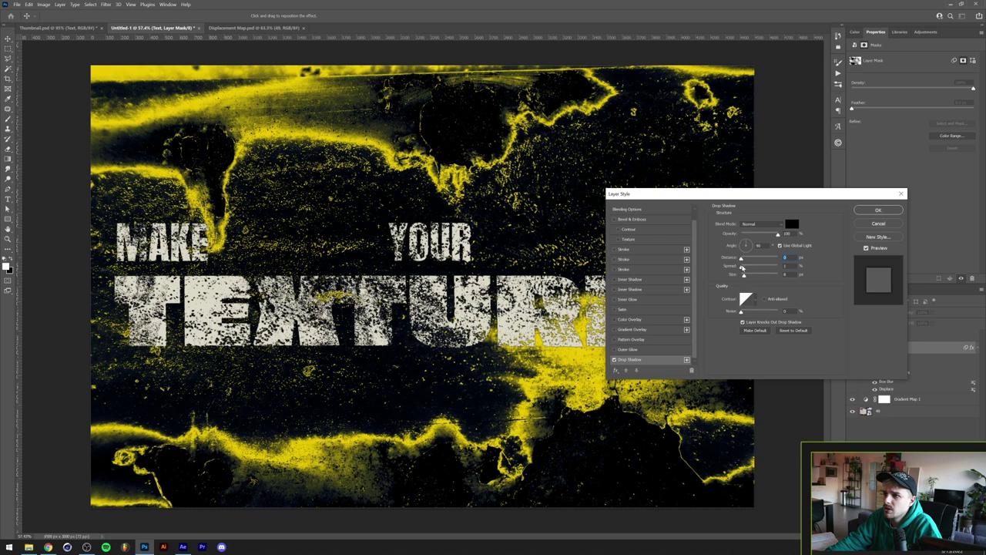
Enlarge the drop shadow's size slightly and try its spread at 100% before reducing it to 72%.
{"action": "left_click_drag", "start_coordinate": [741, 266], "coordinate": [809, 267]}
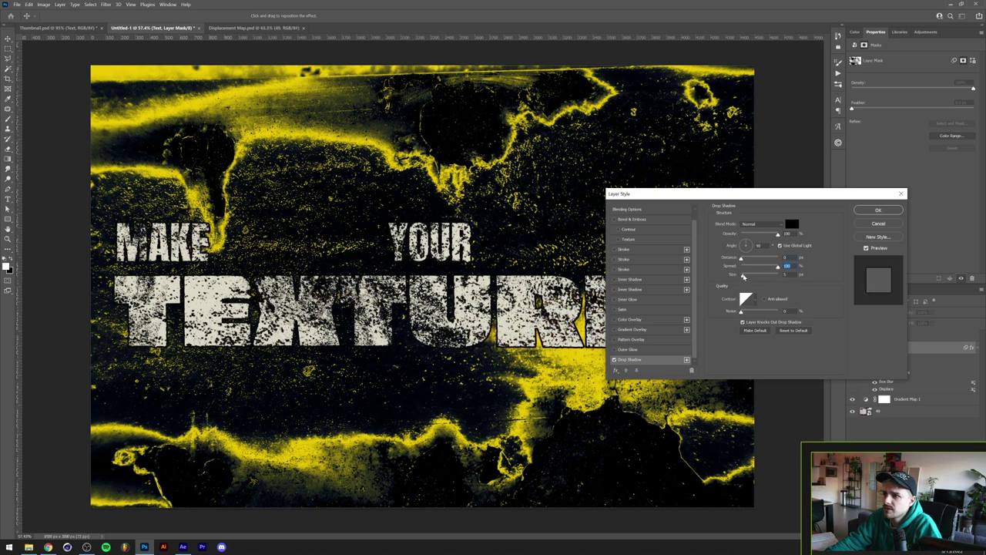
{"action": "left_click_drag", "start_coordinate": [743, 276], "coordinate": [745, 276]}
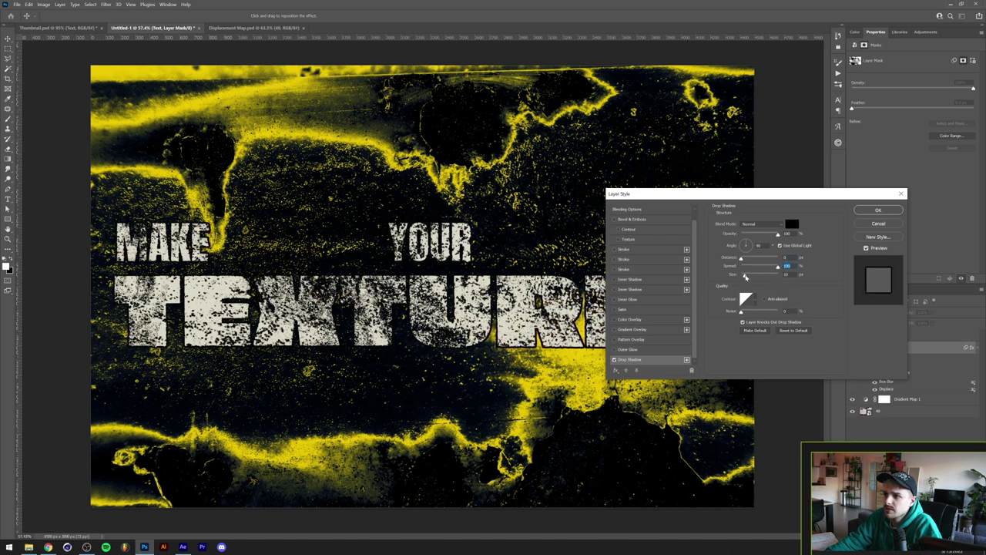
{"action": "left_click", "coordinate": [745, 276]}
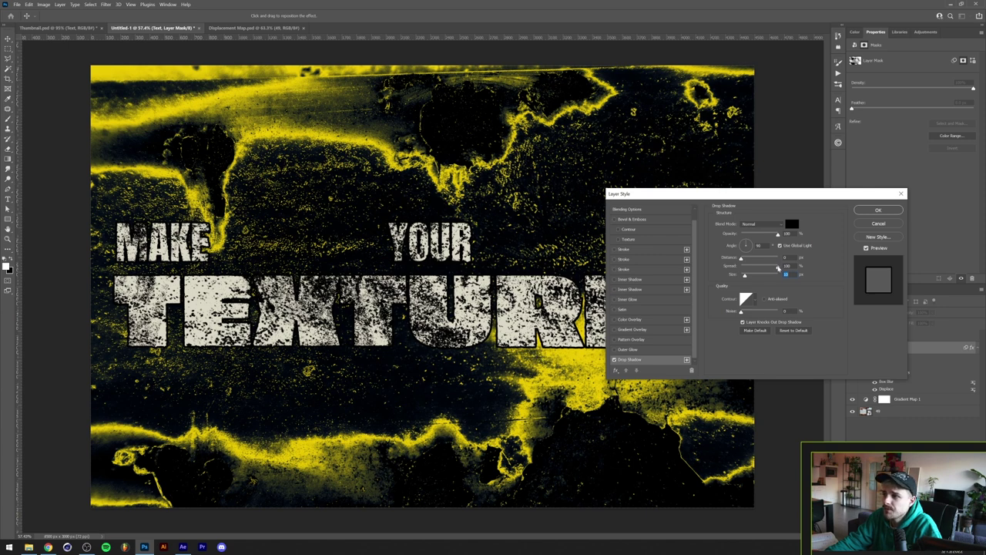
{"action": "left_click_drag", "start_coordinate": [778, 267], "coordinate": [766, 268]}
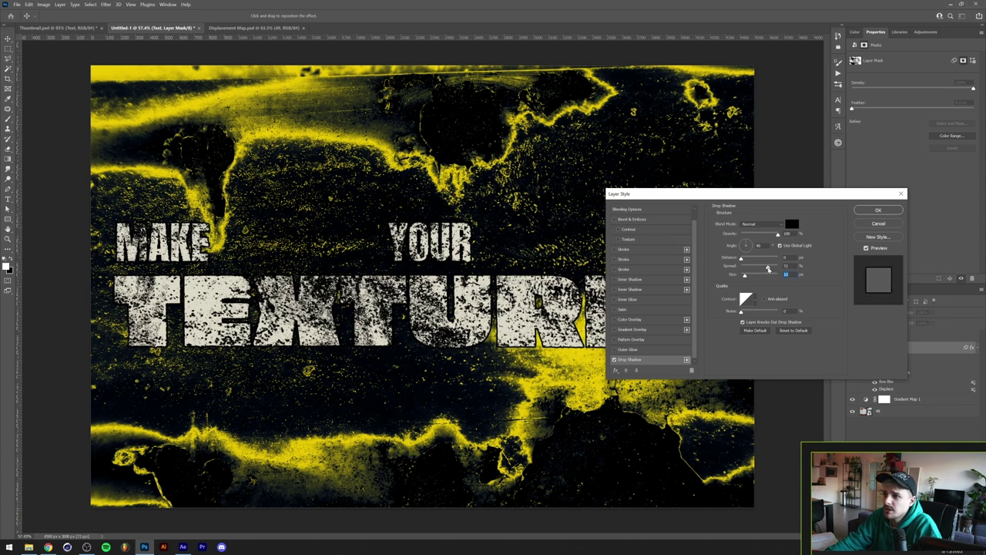
Test Dissolve blending while enlarging the drop shadow, restore Normal with a spread of about 86%, and apply the effect.
{"action": "left_click", "coordinate": [769, 222]}
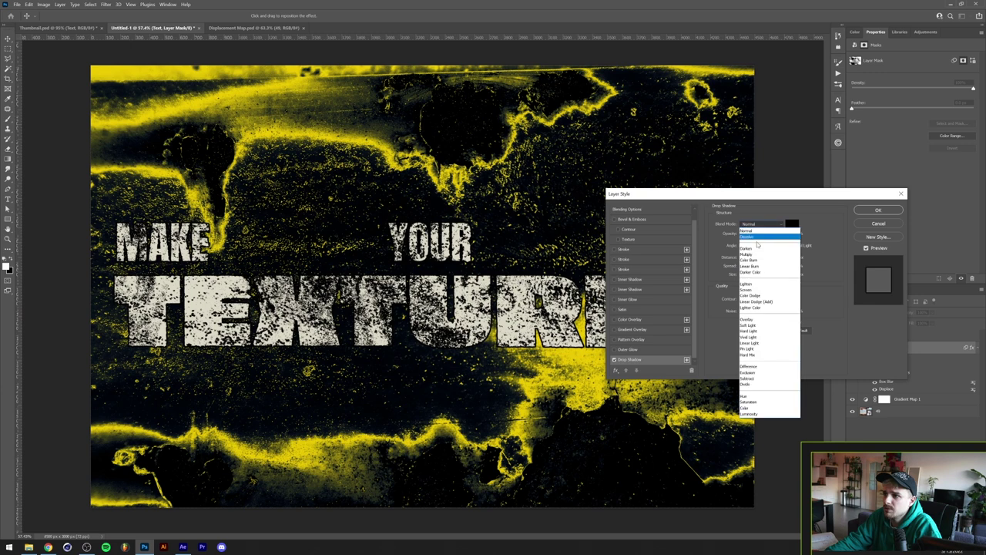
{"action": "left_click", "coordinate": [759, 241]}
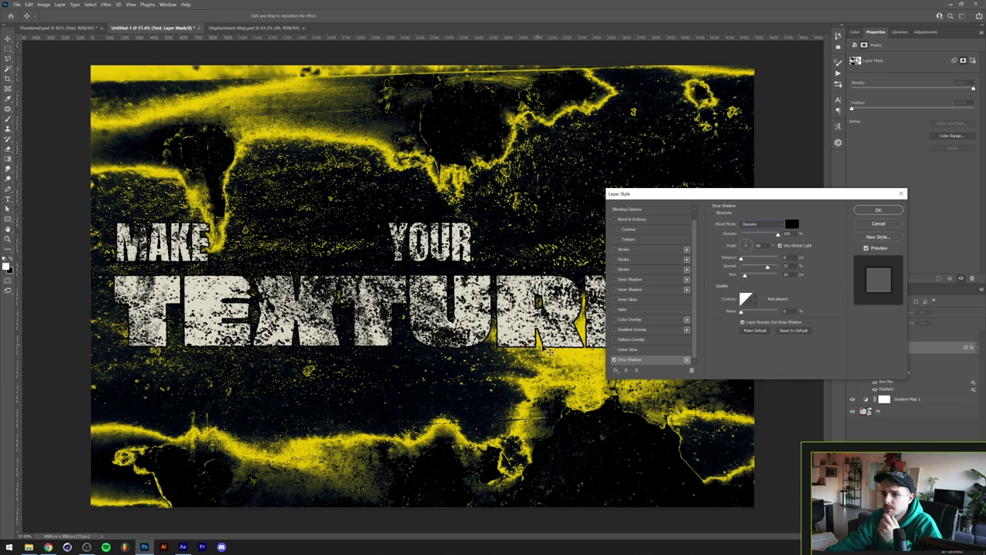
{"action": "left_click_drag", "start_coordinate": [738, 275], "coordinate": [746, 278]}
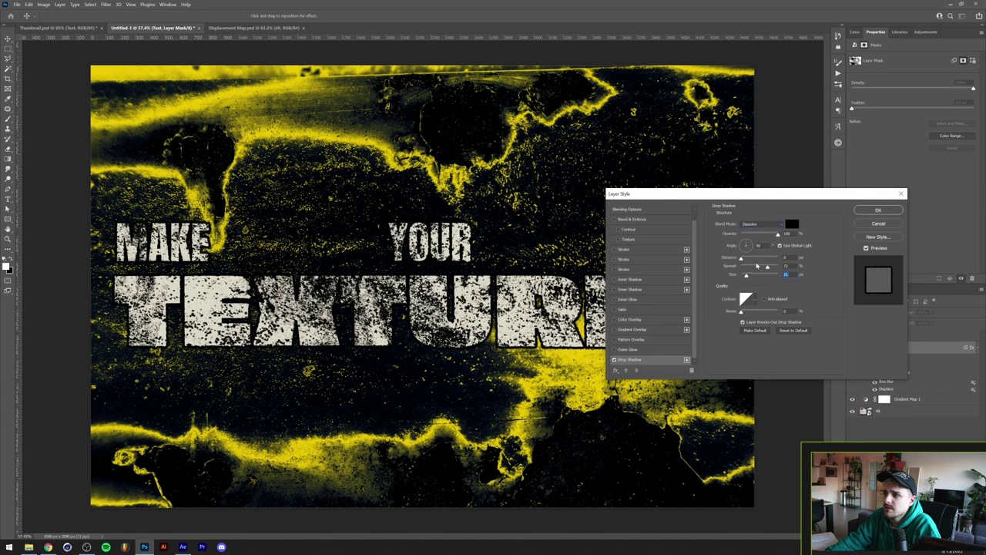
{"action": "left_click", "coordinate": [759, 223]}
{"action": "left_click", "coordinate": [759, 226]}
{"action": "left_click_drag", "start_coordinate": [767, 271], "coordinate": [773, 268]}
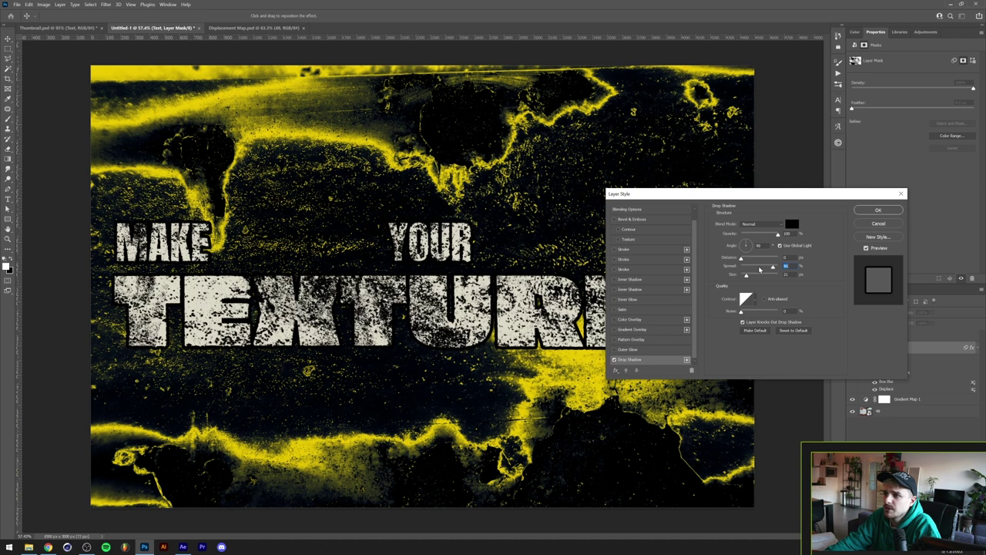
{"action": "key", "text": "Return"}
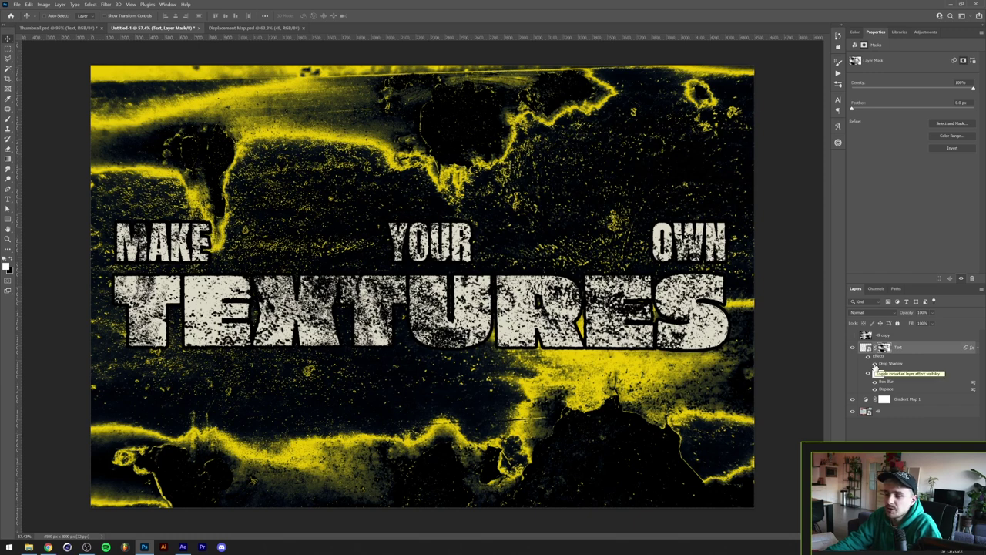
Compare the lettering in Thumbnail.psd with its Drop Shadow hidden and shown, and return to the Untitled-1 document.
{"action": "left_click", "coordinate": [83, 30]}
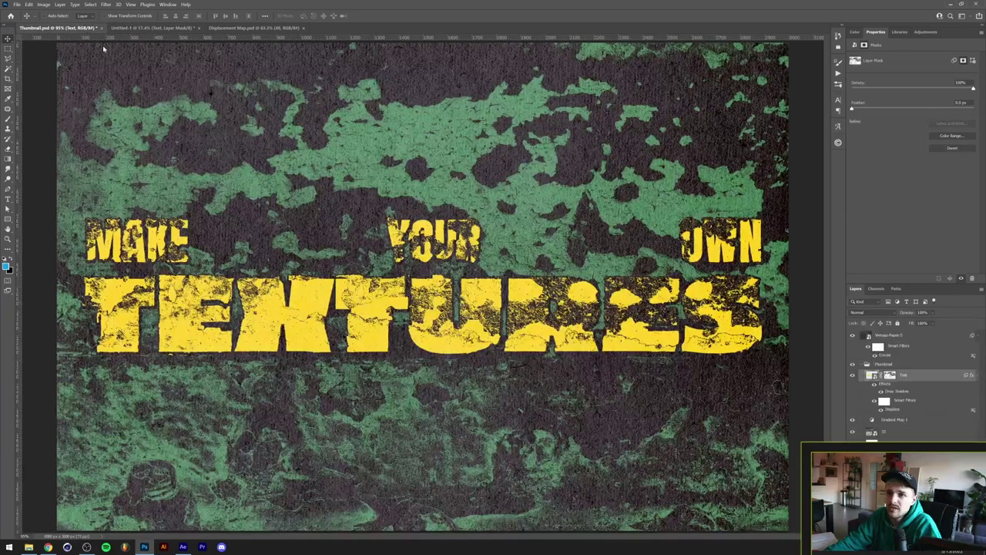
{"action": "left_click", "coordinate": [881, 393]}
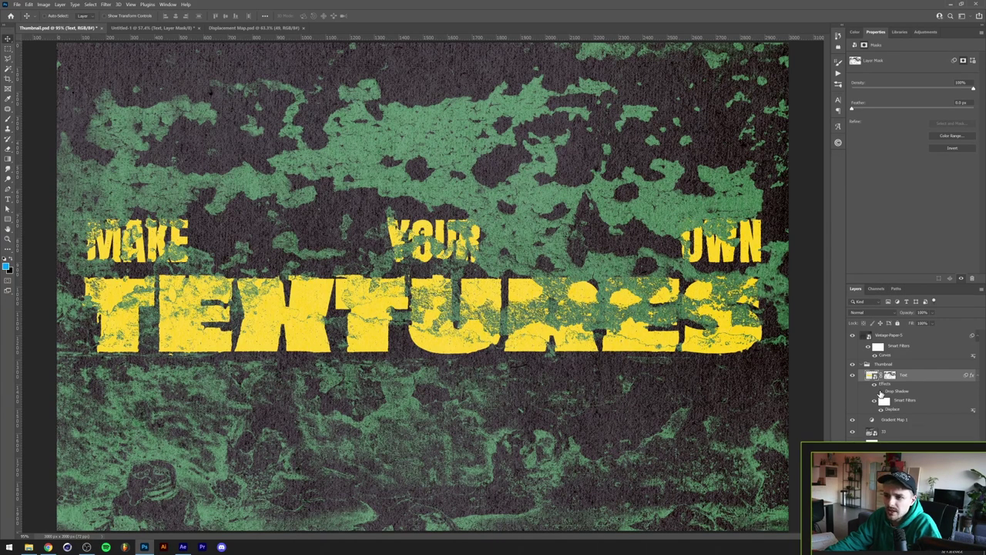
{"action": "left_click", "coordinate": [881, 392]}
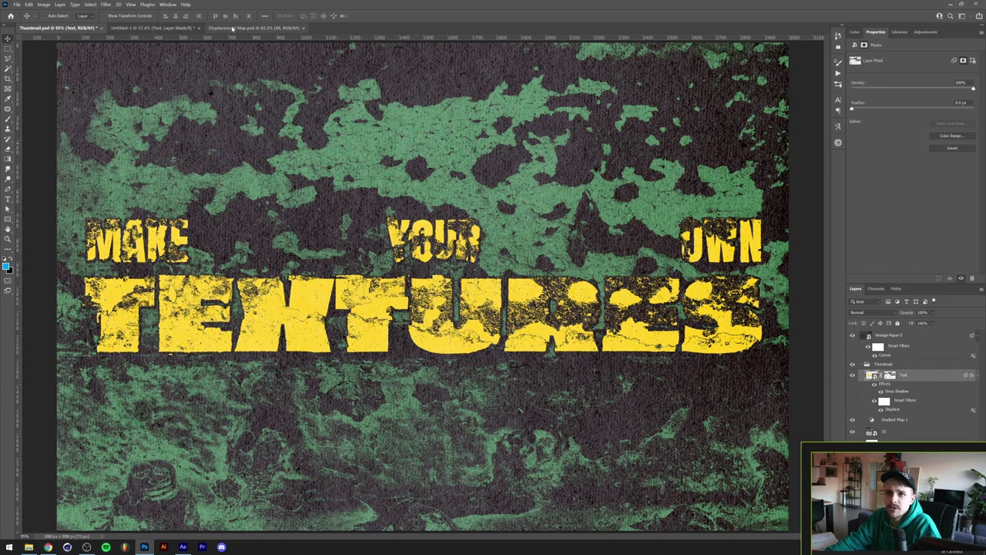
{"action": "left_click", "coordinate": [153, 27]}
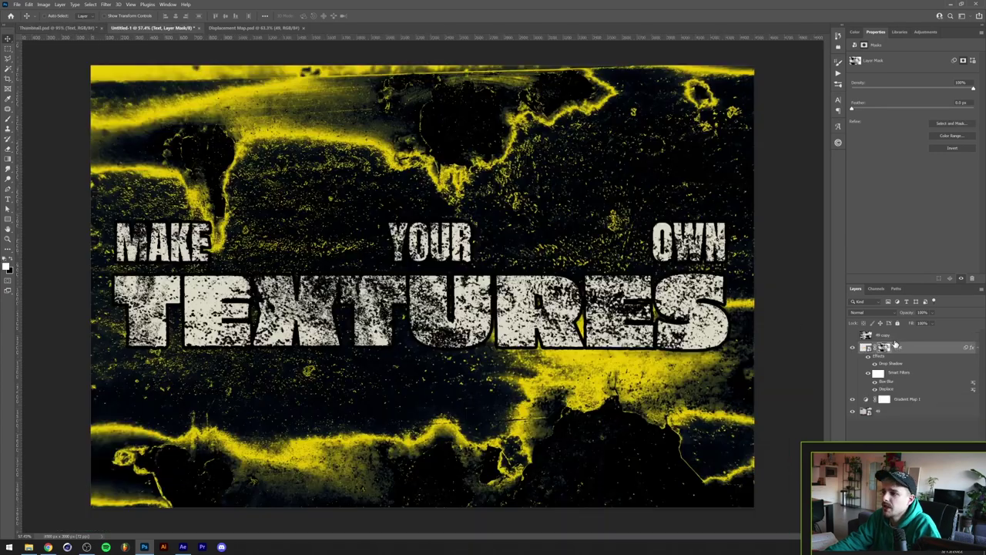
Place the Vintage-Paper-5 image above the Text layer, rotate it 90 degrees, and enlarge it to cover the whole canvas.
{"action": "left_click", "coordinate": [898, 348]}
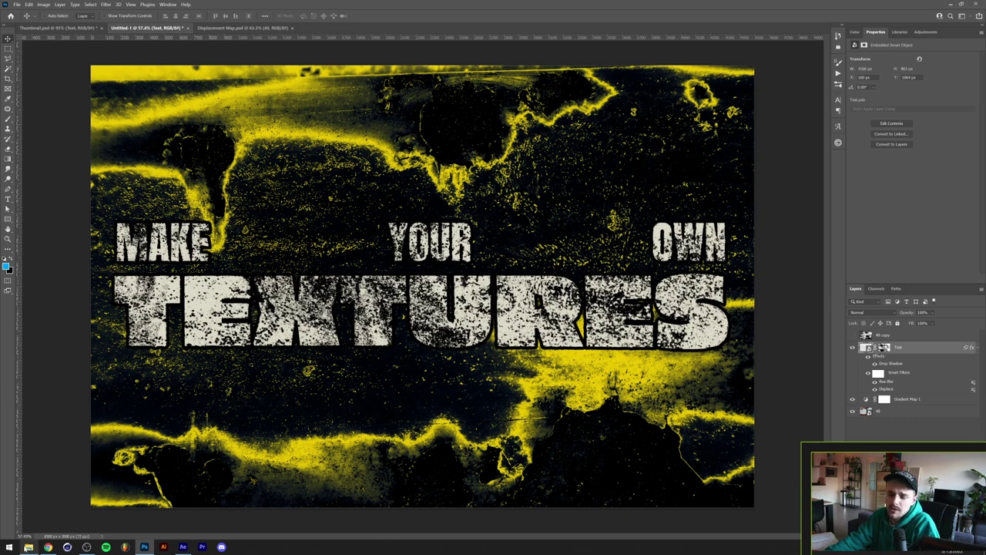
{"action": "mouse_move", "coordinate": [28, 548]}
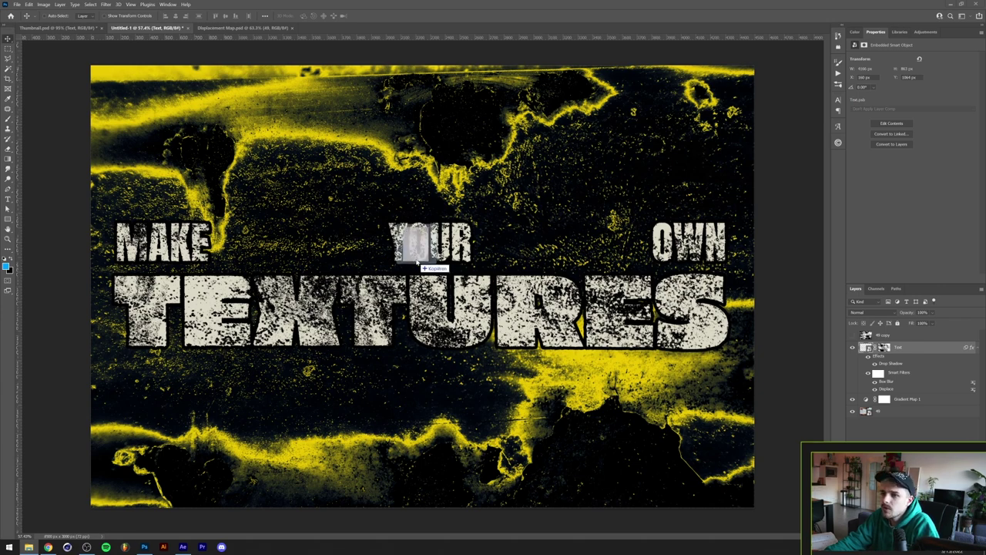
{"action": "left_click_drag", "start_coordinate": [419, 264], "coordinate": [427, 242]}
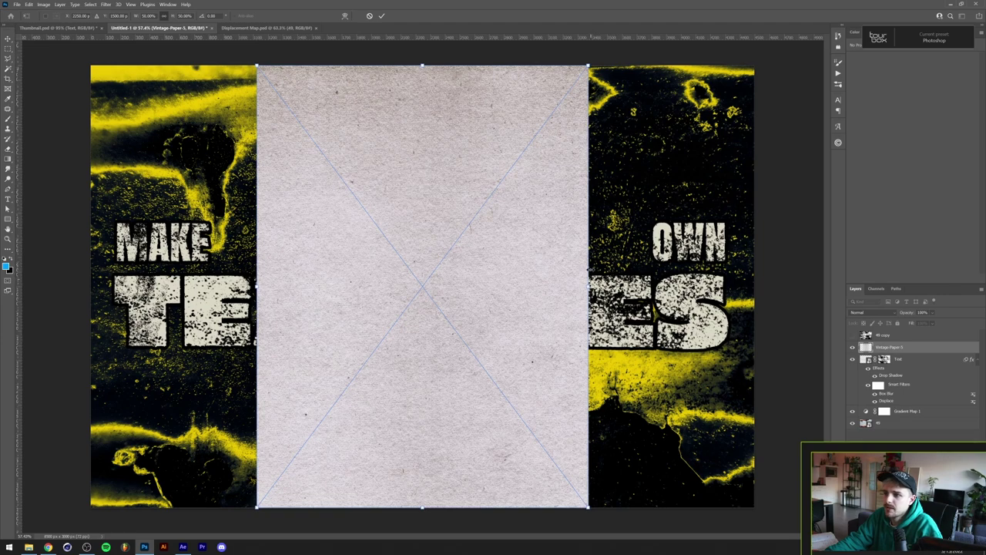
{"action": "left_click_drag", "start_coordinate": [616, 273], "coordinate": [494, 456]}
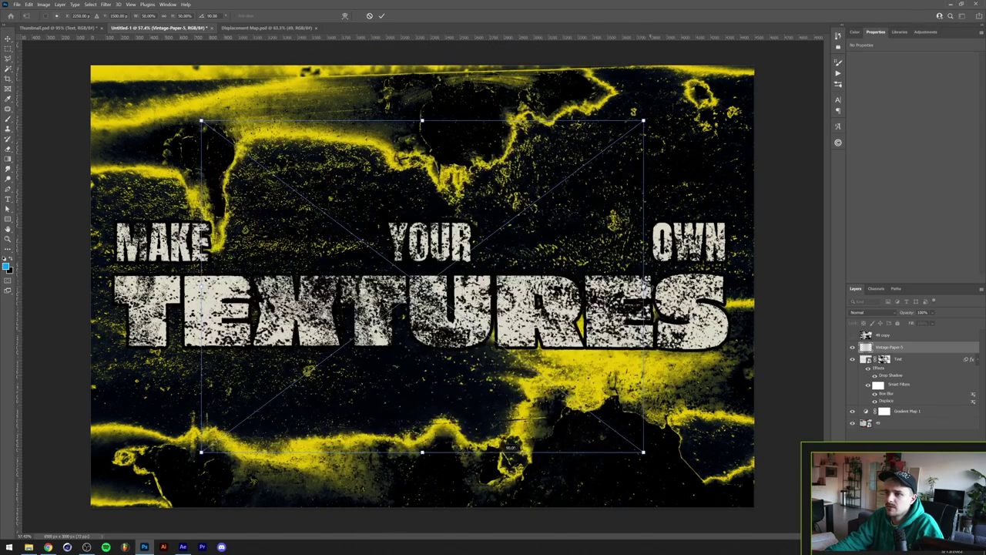
{"action": "left_click_drag", "start_coordinate": [644, 286], "coordinate": [782, 285]}
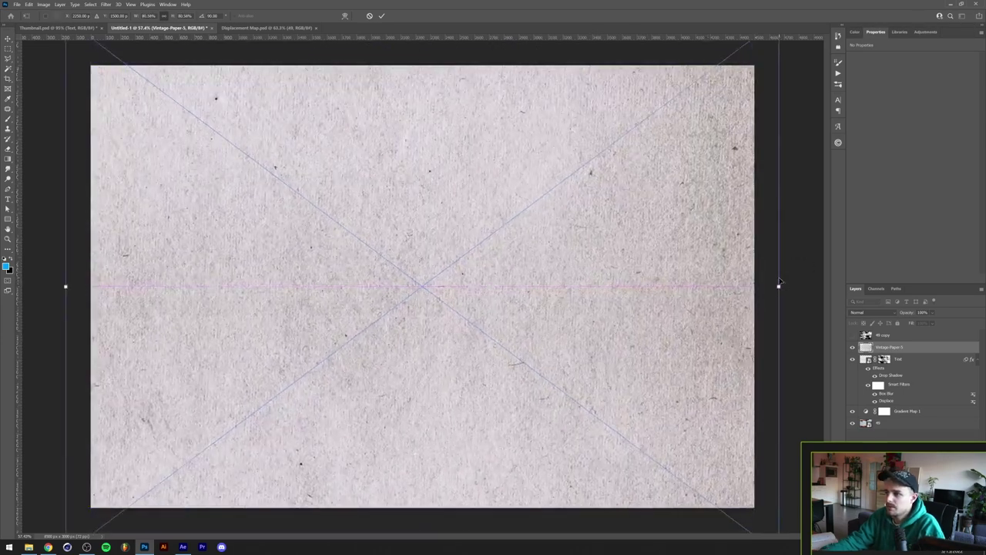
{"action": "key", "text": "Return"}
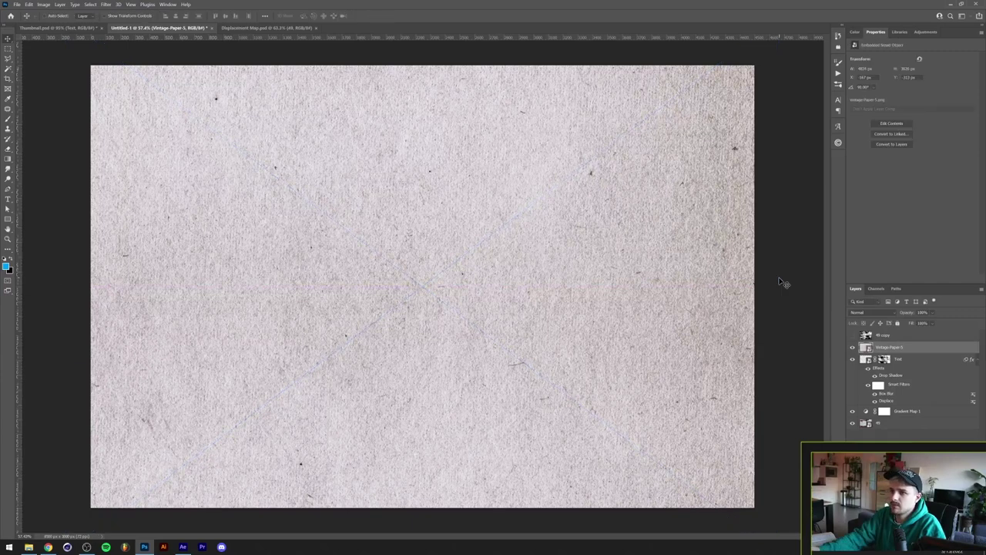
Delete the hidden copy layer above Vintage-Paper-5, and set the Vintage-Paper-5 layer's blending mode to Screen.
{"action": "left_click", "coordinate": [886, 339]}
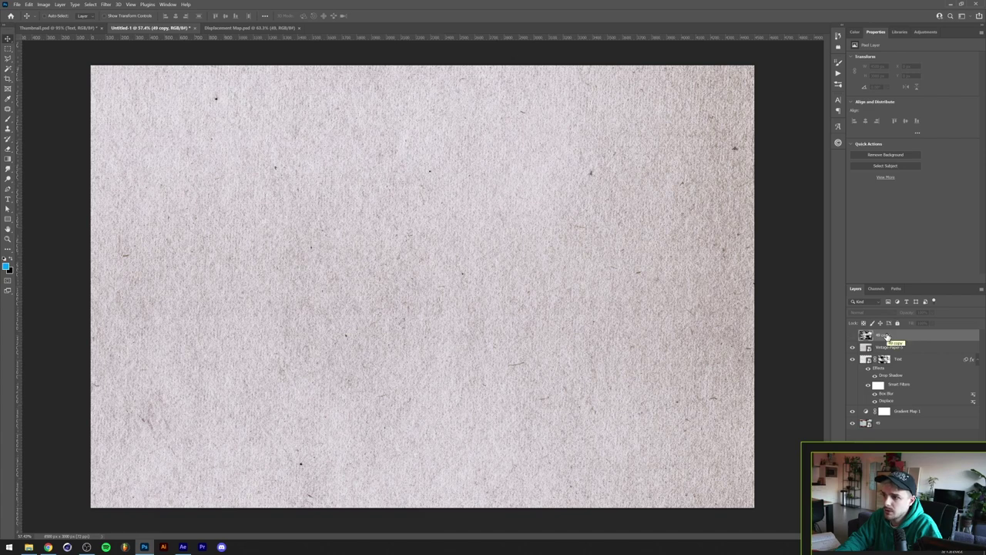
{"action": "key", "text": "Delete"}
{"action": "scroll", "coordinate": [429, 223], "scroll_direction": "down", "scroll_amount": 3}
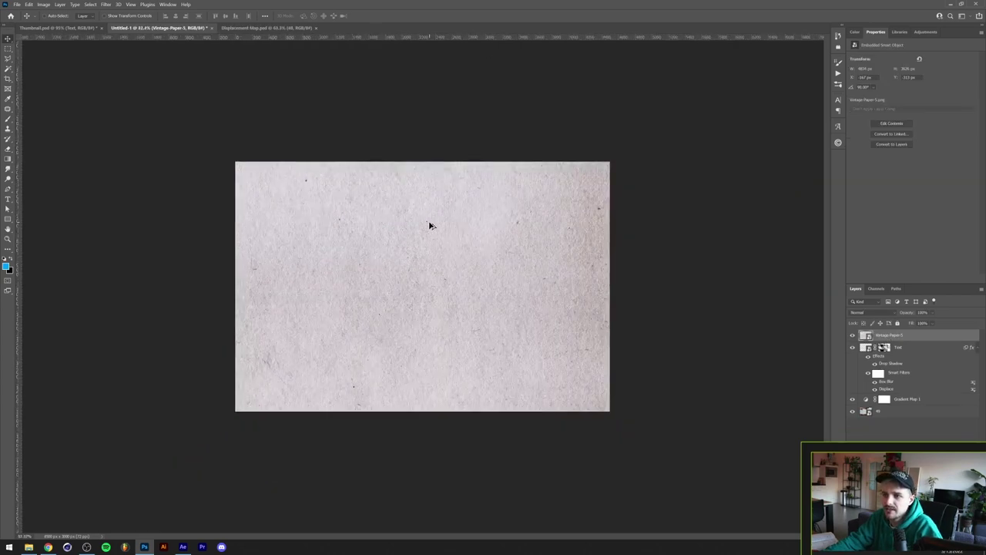
{"action": "scroll", "coordinate": [565, 382], "scroll_direction": "up", "scroll_amount": 1}
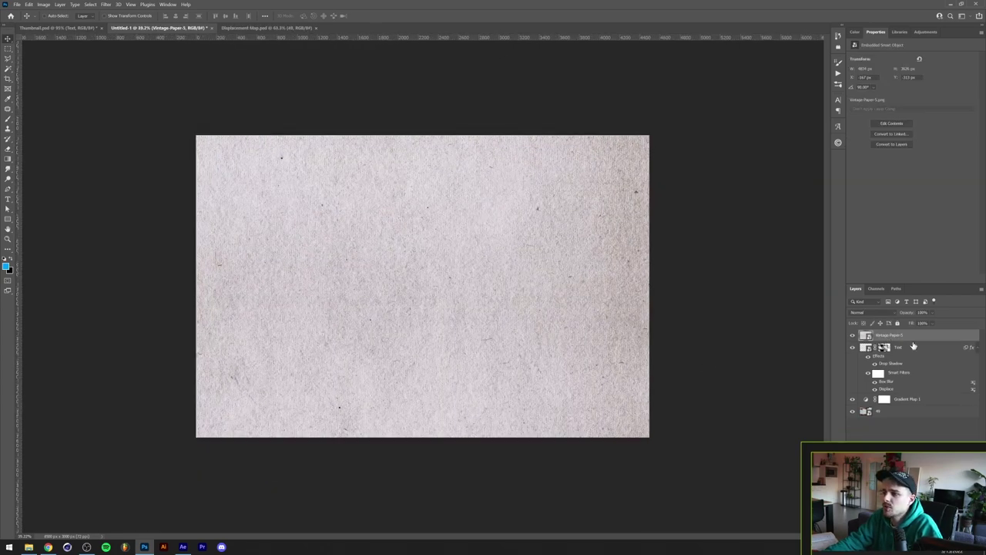
{"action": "left_click", "coordinate": [891, 312]}
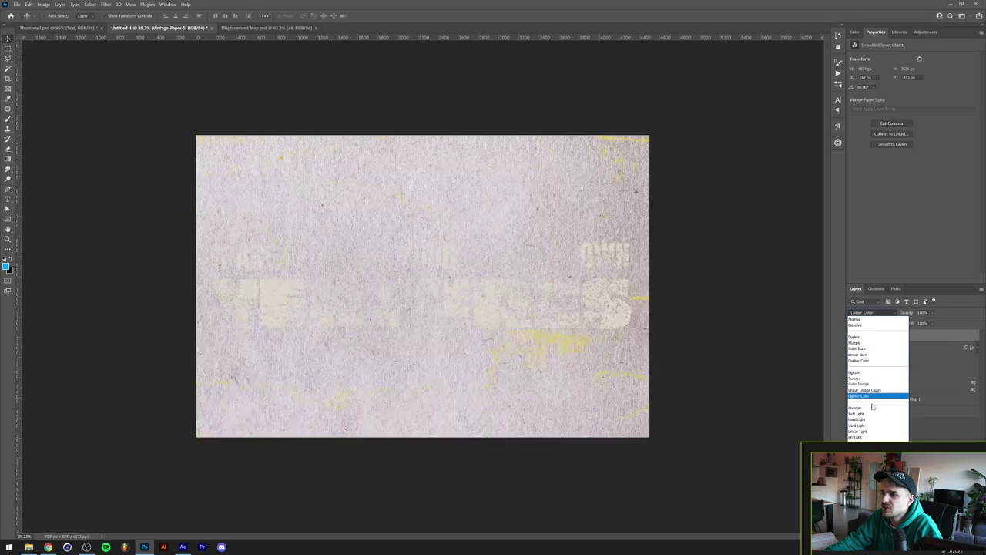
{"action": "left_click", "coordinate": [866, 378]}
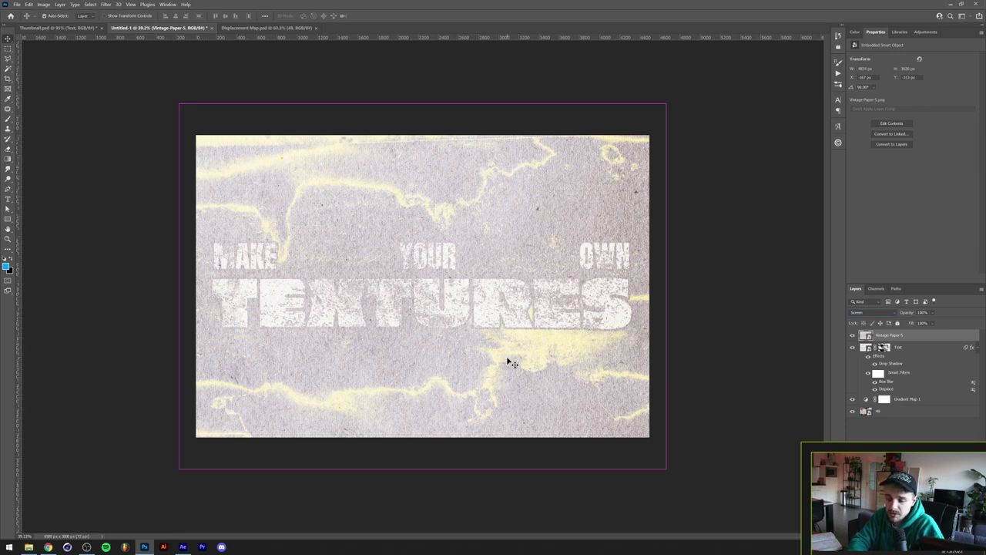
Apply Curves to the Vintage-Paper-5 layer, with the black point at input 143 and the white point's output lowered to about 73.
{"action": "key", "text": "ctrl+m"}
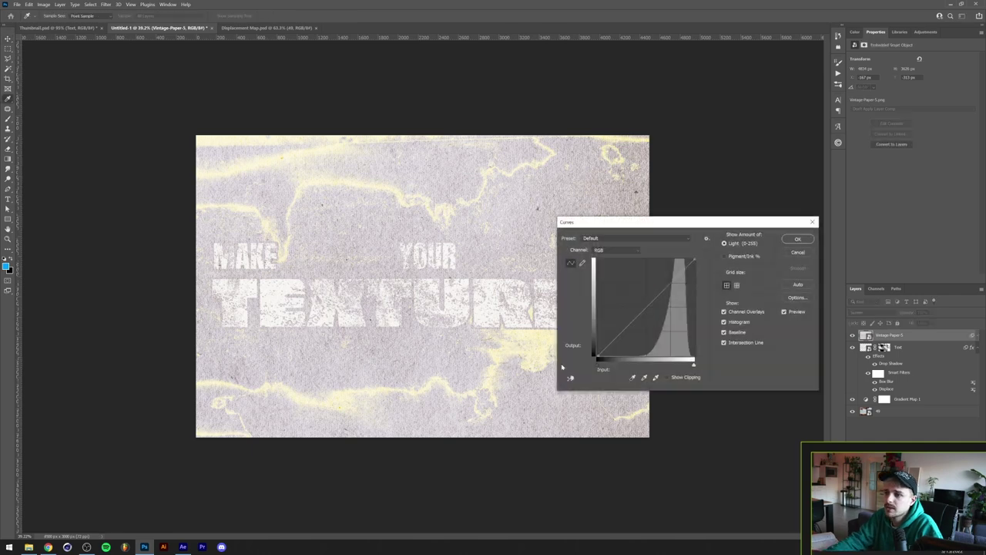
{"action": "left_click_drag", "start_coordinate": [596, 368], "coordinate": [654, 376]}
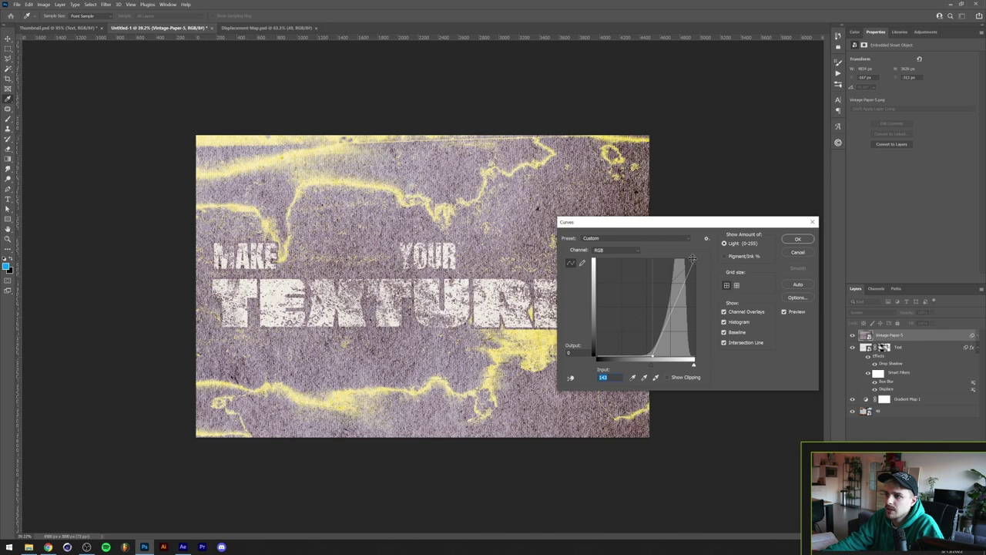
{"action": "left_click_drag", "start_coordinate": [694, 262], "coordinate": [749, 327]}
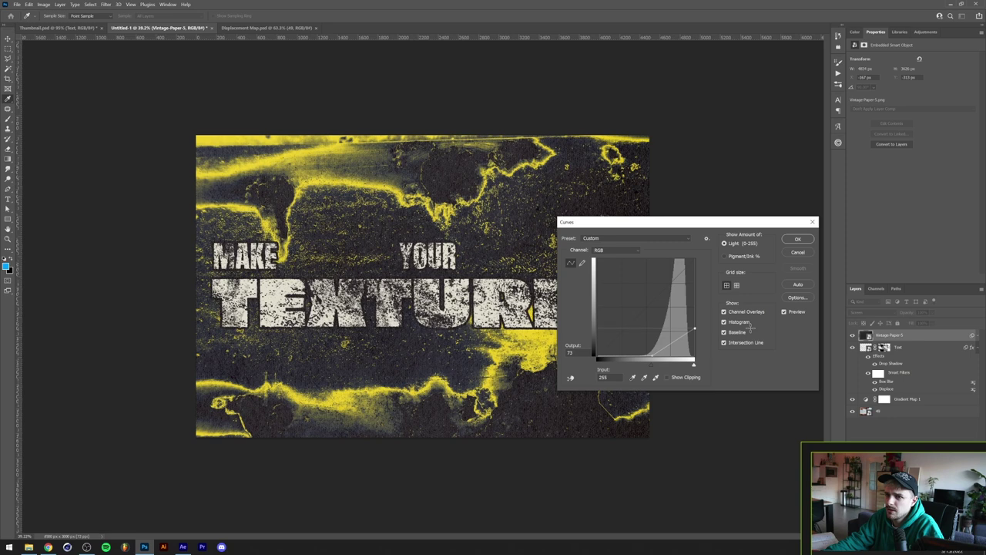
{"action": "left_click", "coordinate": [799, 240]}
{"action": "key", "text": "ctrl+0"}
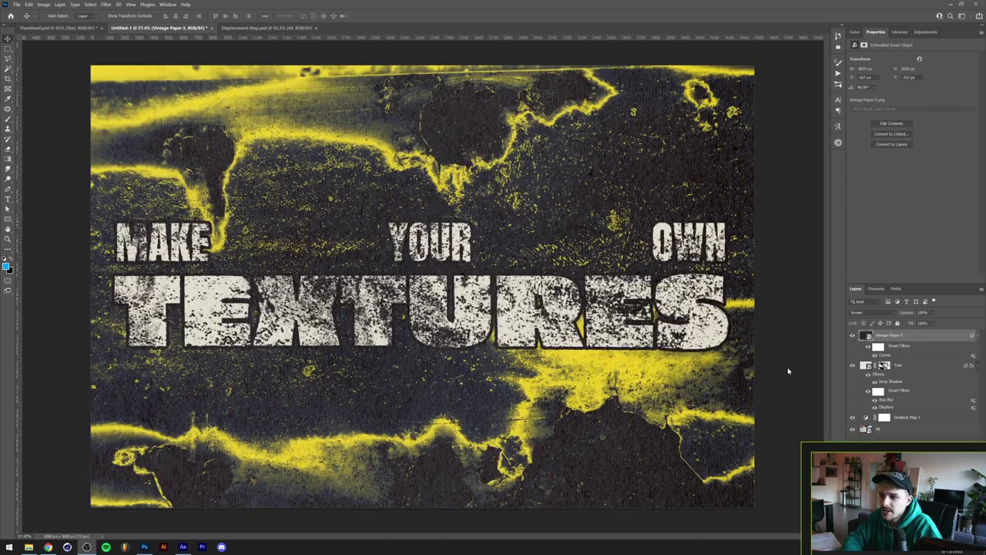